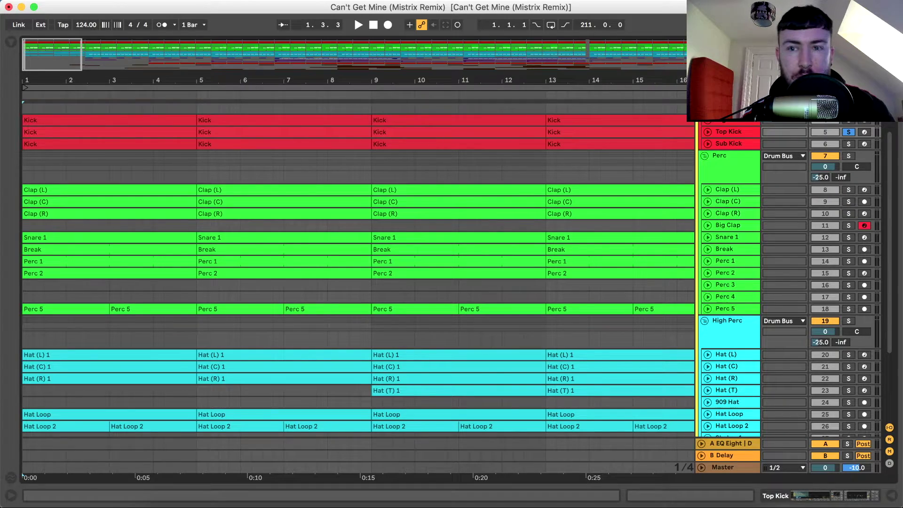
- Look over the drum tracks across roughly the first 48 bars and turn off the solo on the Kick group and Top Kick
left_click_drag(242, 80, 242, 37)
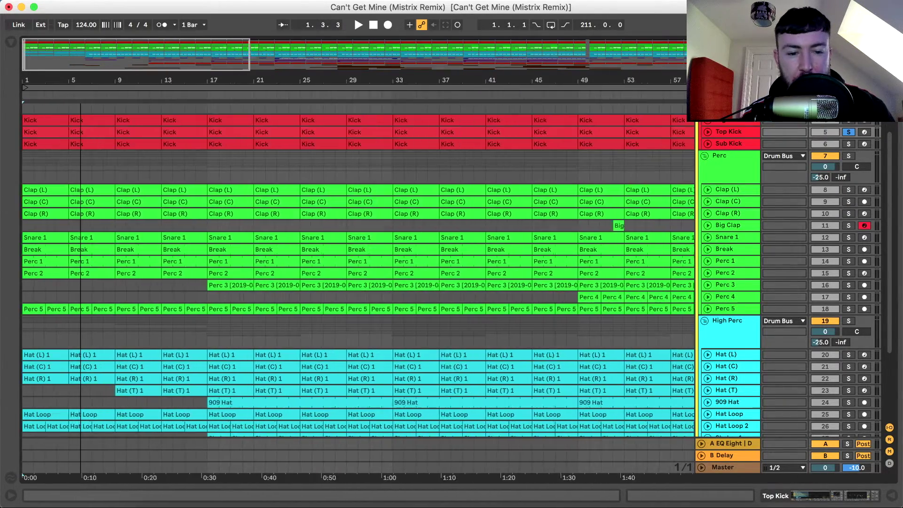
key("minus")
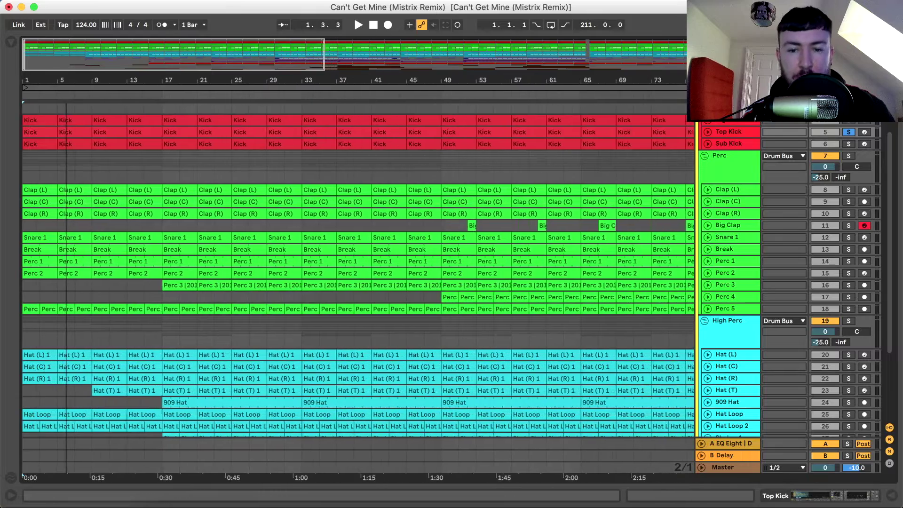
key("plus")
key("plus")
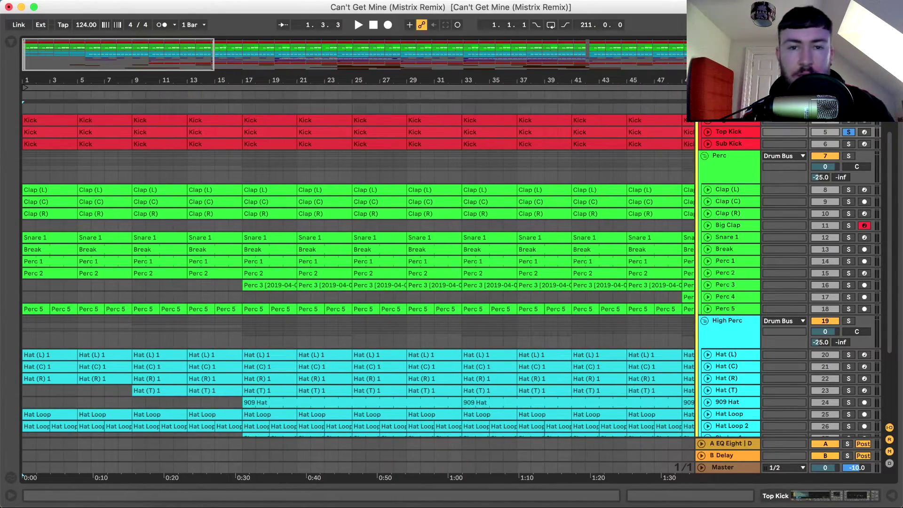
scroll(358, 282, "down", 4)
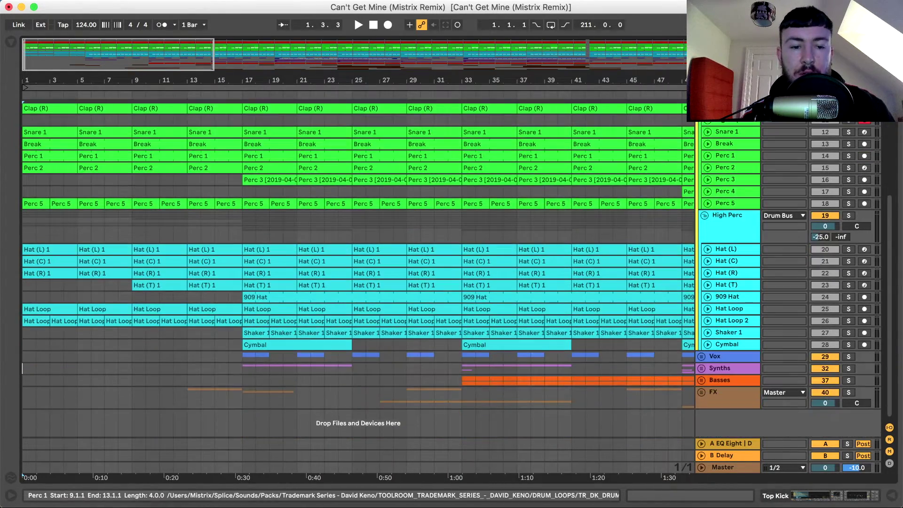
scroll(357, 282, "up", 5)
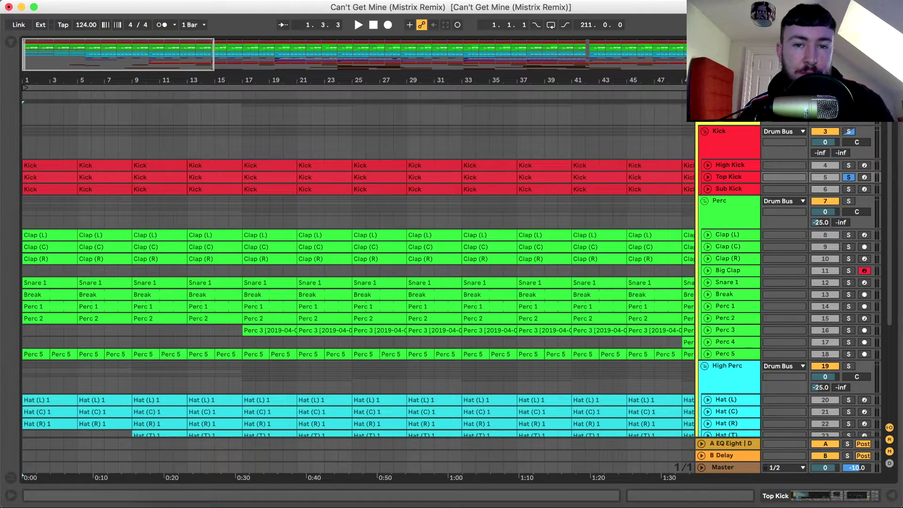
scroll(358, 282, "up", 2)
scroll(358, 282, "down", 6)
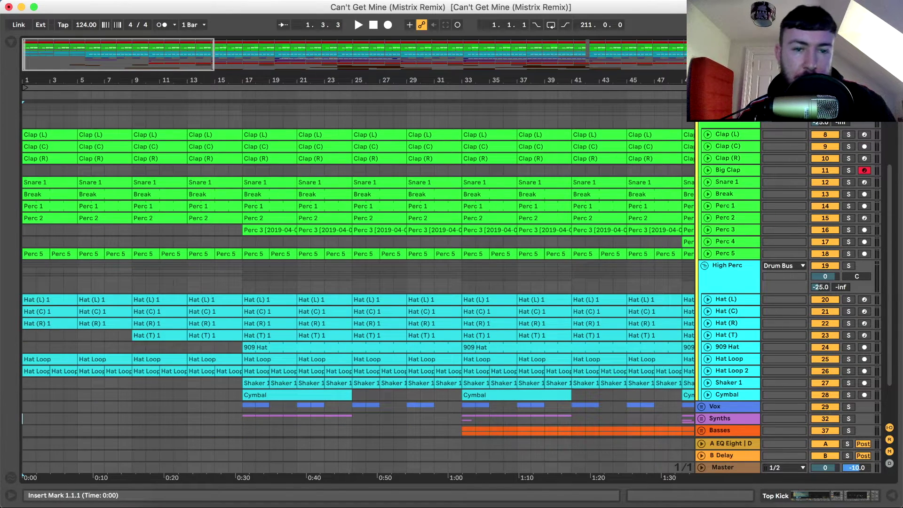
- Play the arrangement from bar 1 through the first eight bars and look over the Kick, Perc and High Perc groups
key("space")
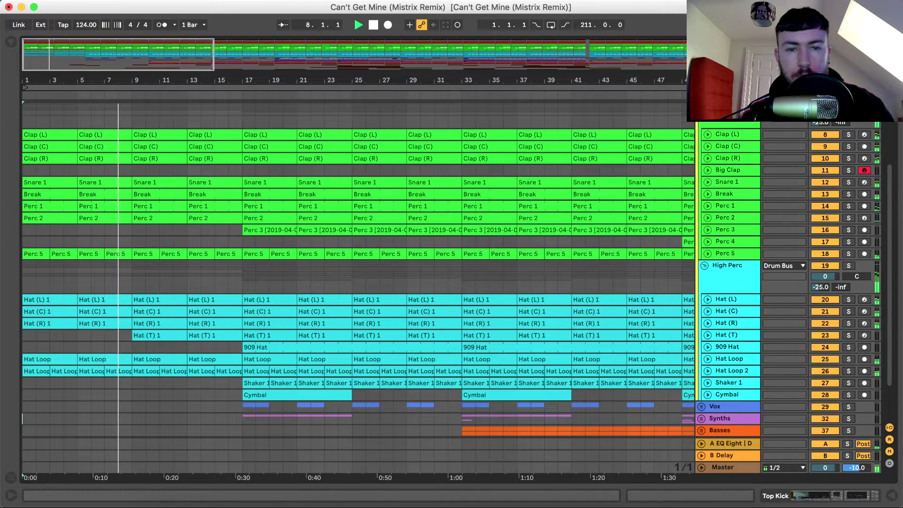
key("space")
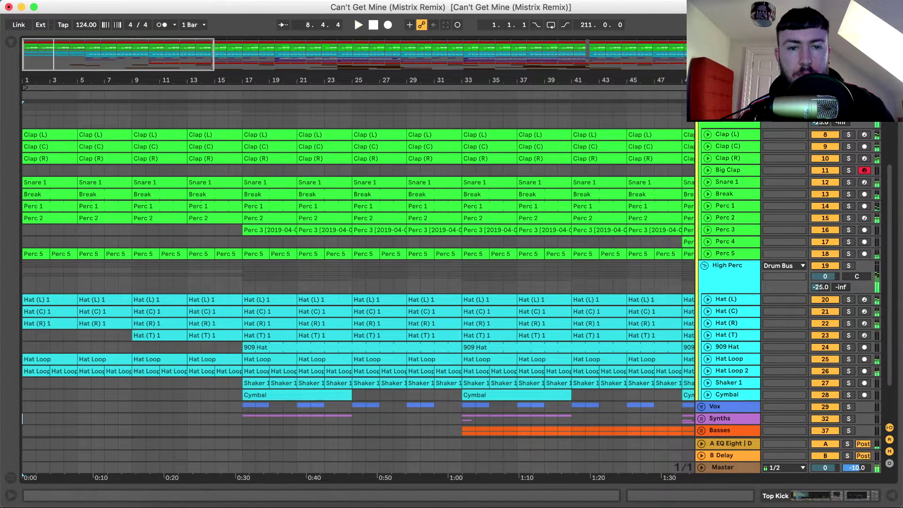
scroll(22, 418, "up", 6)
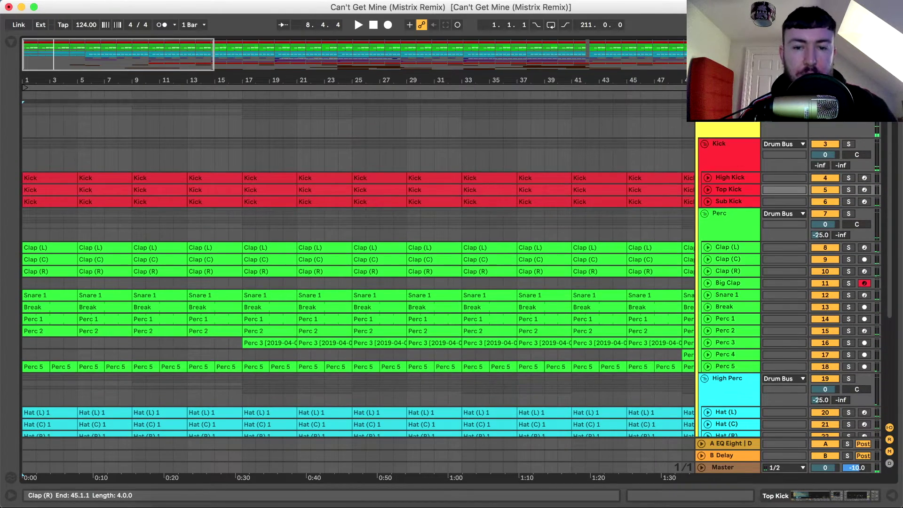
scroll(357, 282, "down", 1)
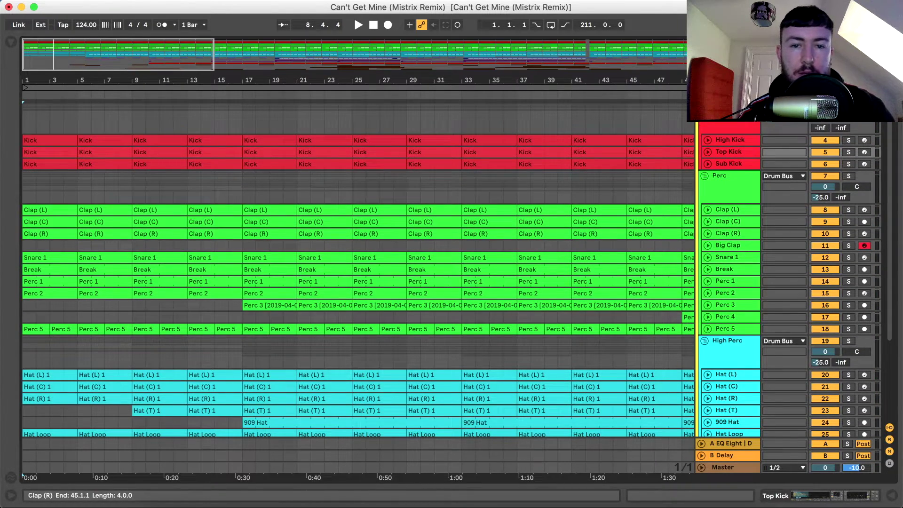
scroll(22, 430, "down", 5)
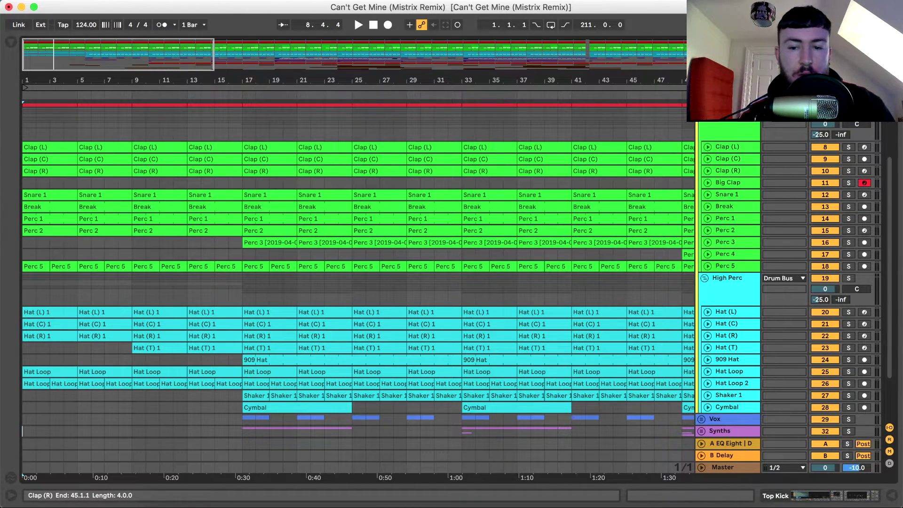
scroll(22, 430, "up", 7)
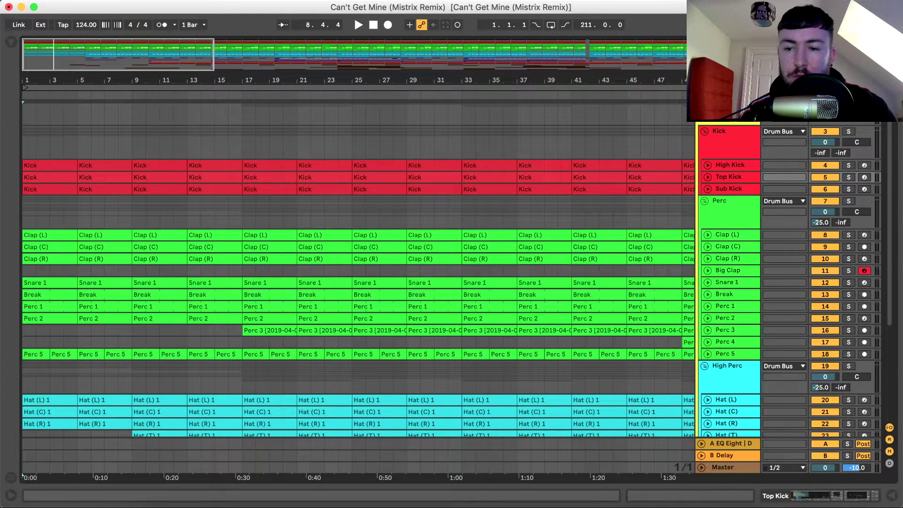
- Solo the Sub Kick, audition it with its EQ Eight and Utility bypassed, and switch both devices back on
left_click(848, 131)
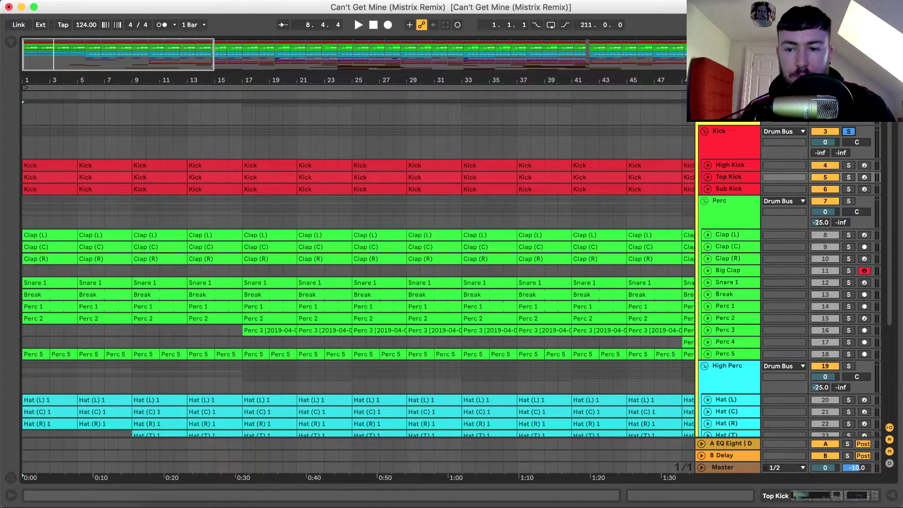
left_click(849, 189)
double_click(729, 189)
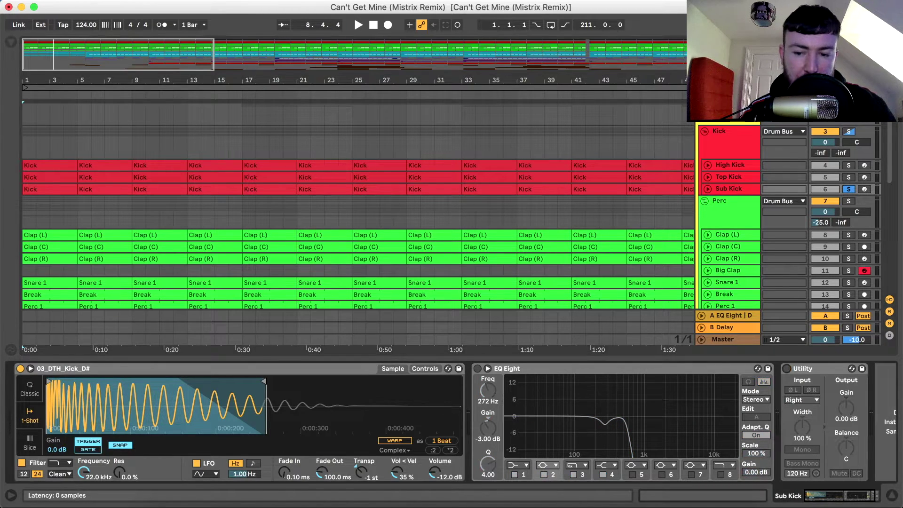
key("space")
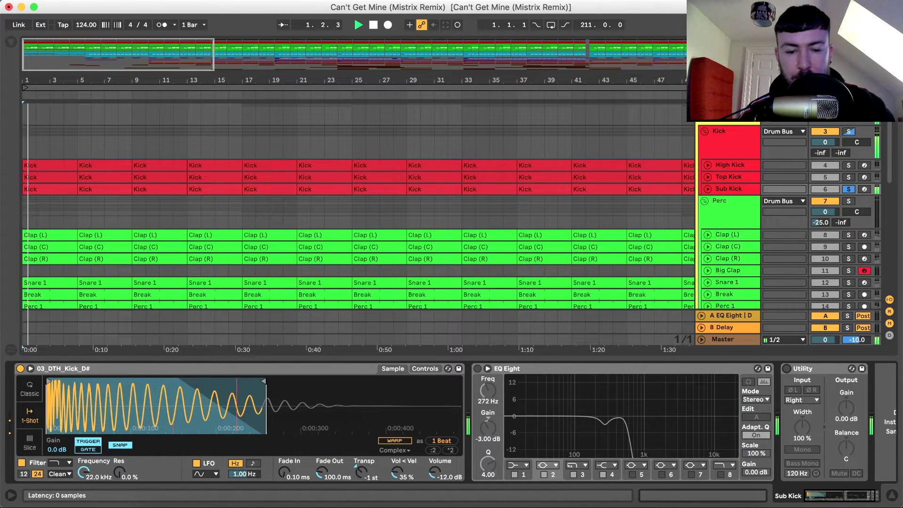
key("space")
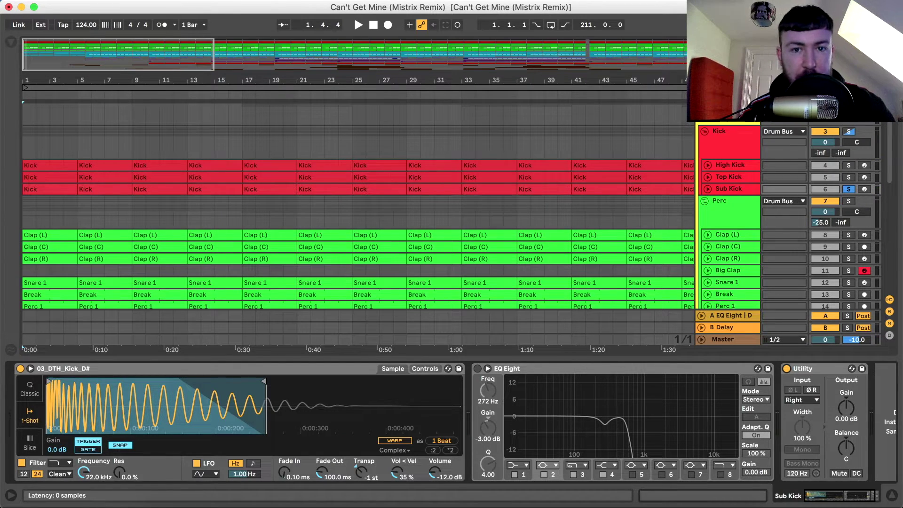
key("0")
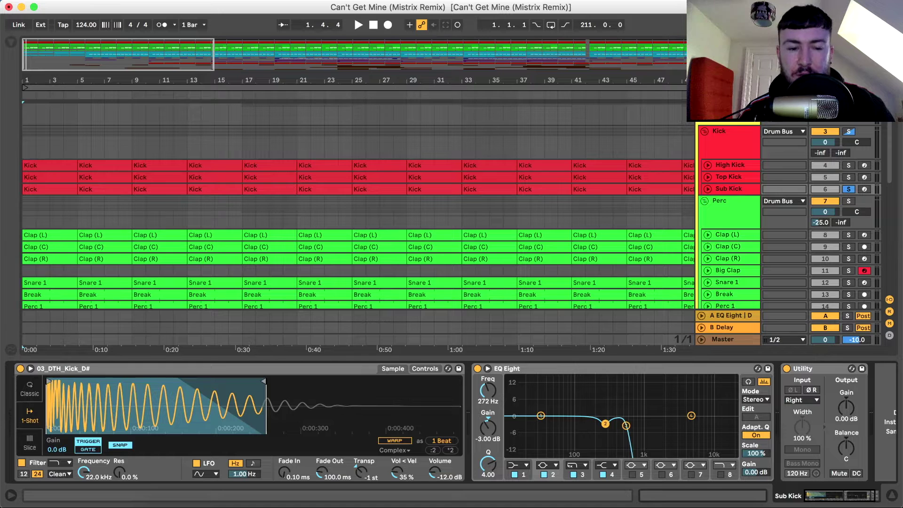
- Inspect the attack of the Sub Kick's sample waveform up close
left_click_drag(222, 390, 223, 430)
scroll(456, 428, "down", 8)
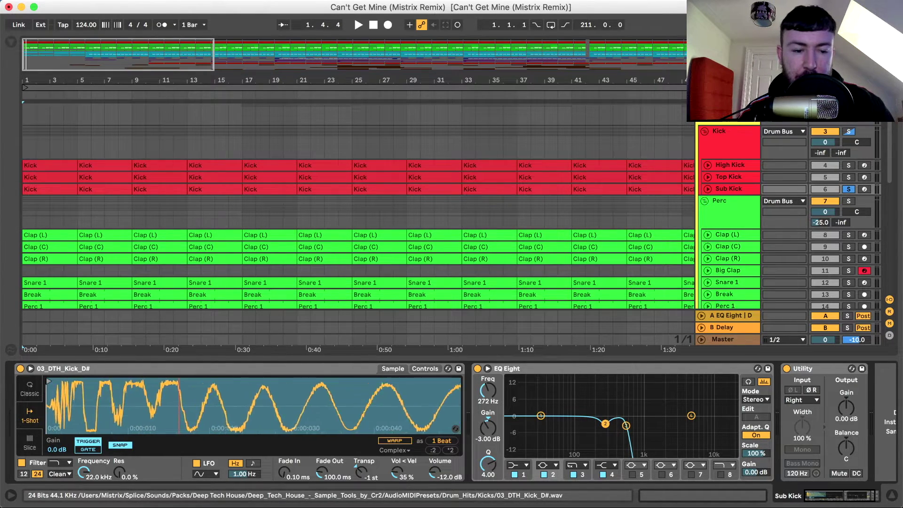
scroll(455, 428, "down", 8)
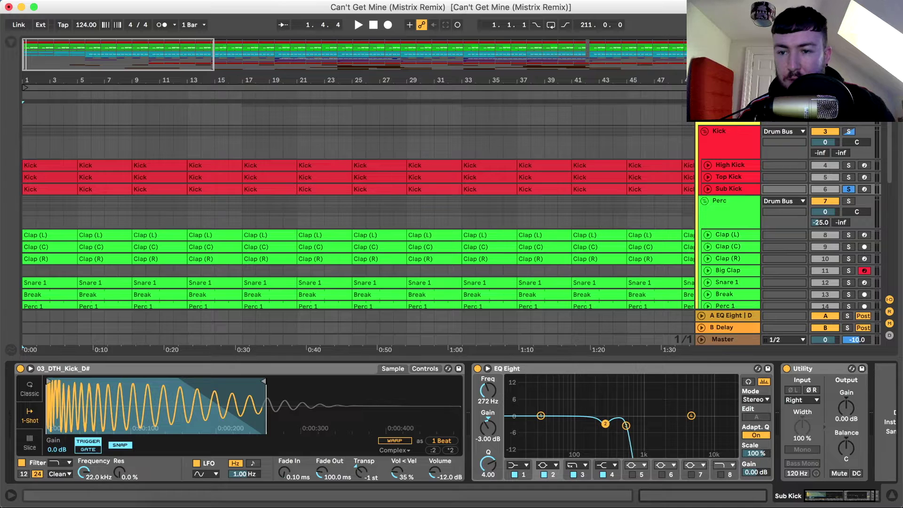
- Solo the Top Kick, audition it with its Saturator and EQ Eight bypassed, and switch both devices back on
left_click(849, 177)
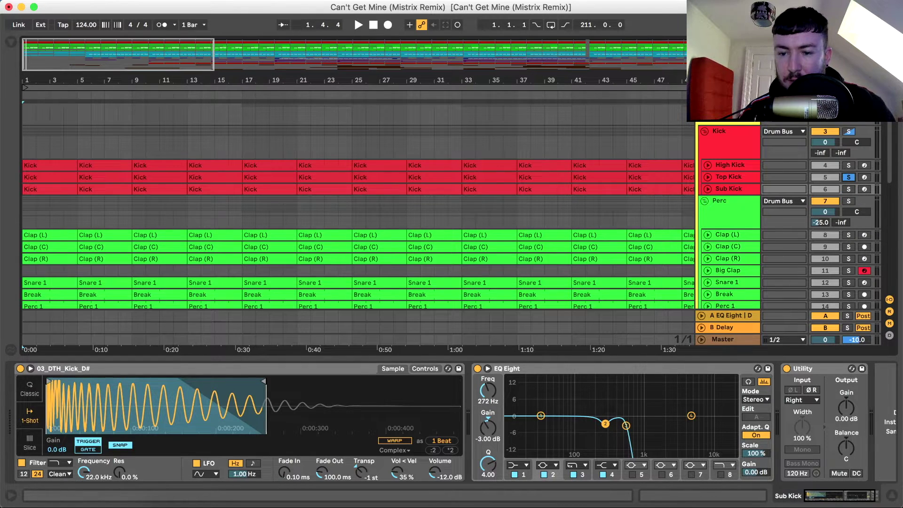
left_click(729, 177)
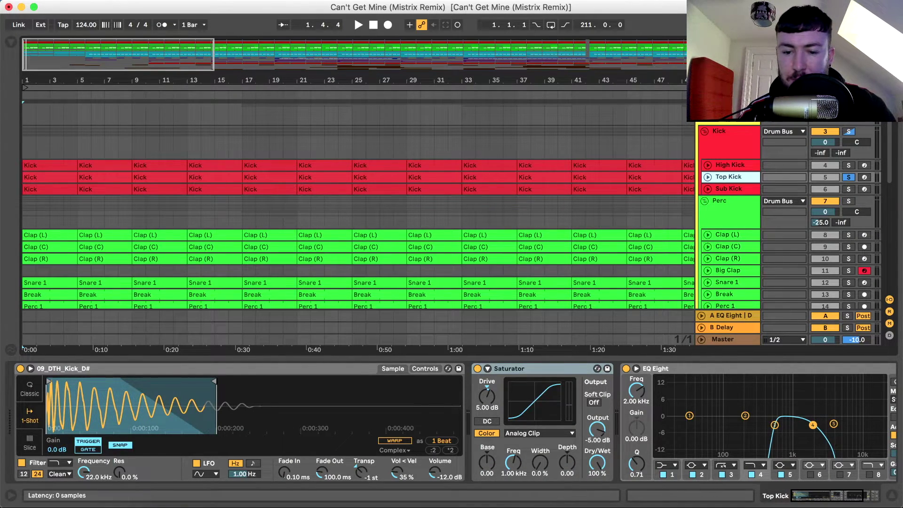
left_click(626, 368)
left_click(477, 369)
key("space")
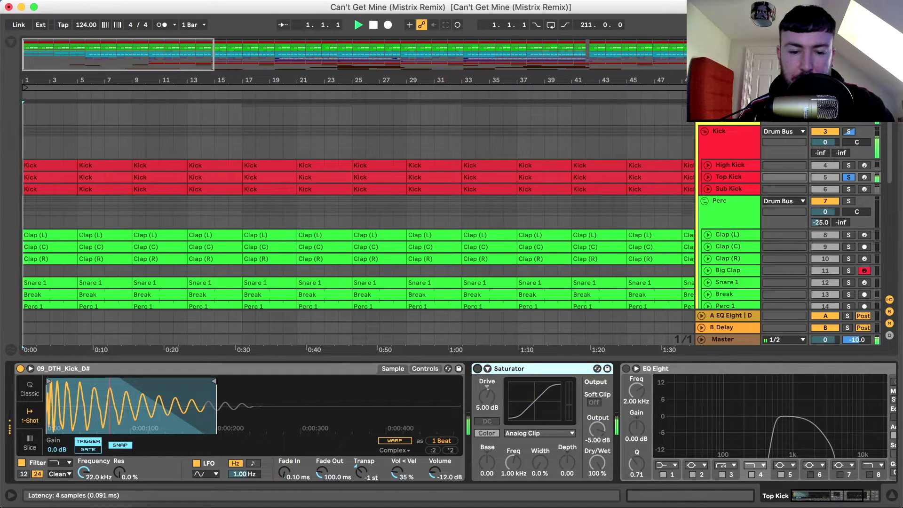
key("space")
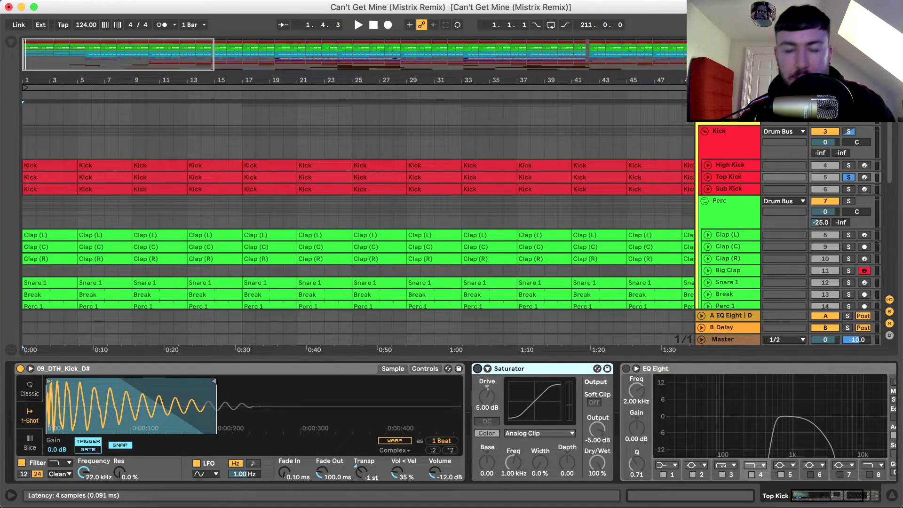
left_click(477, 369)
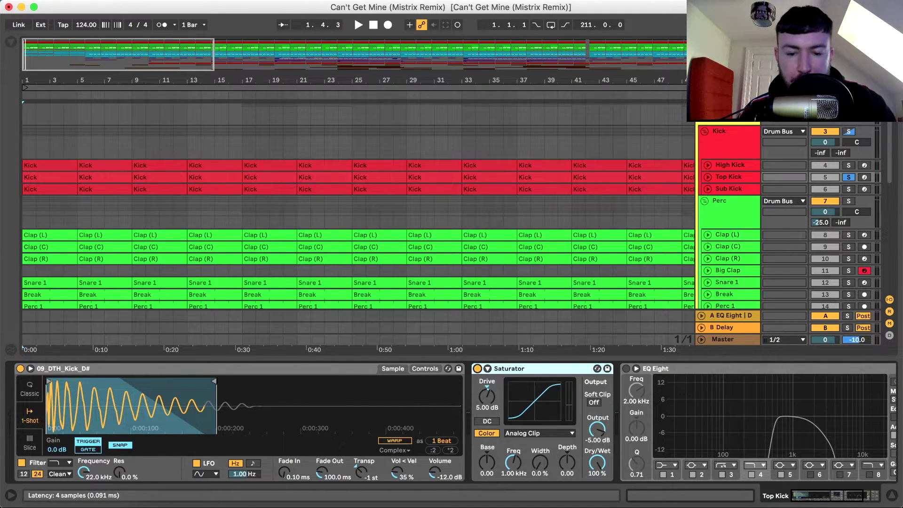
left_click(626, 369)
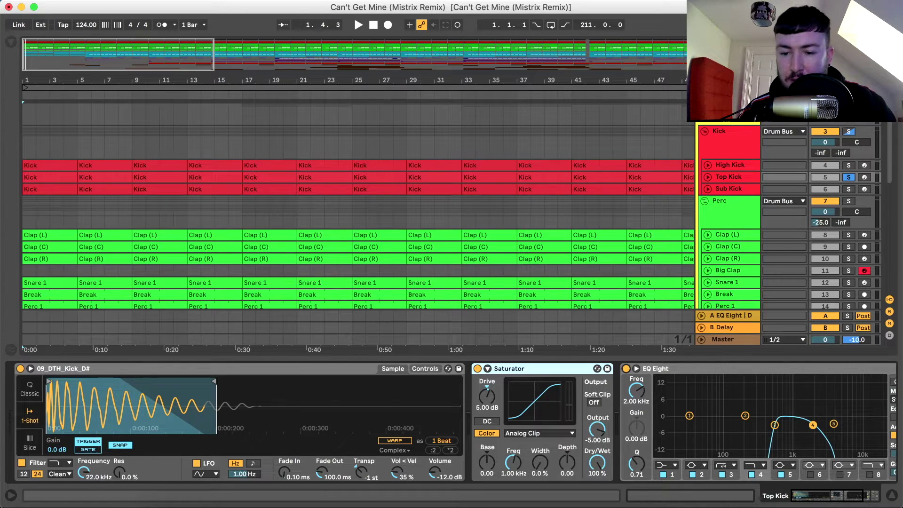
left_click(774, 425)
scroll(452, 422, "right", 4)
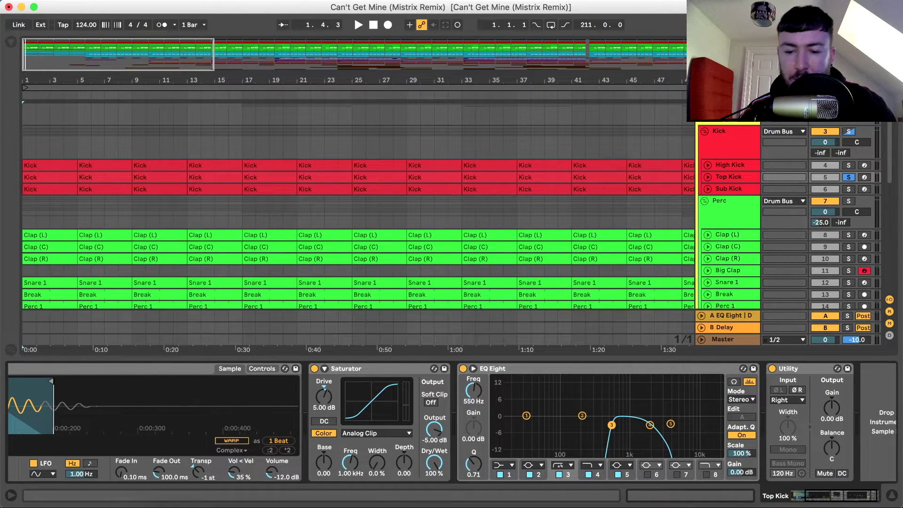
left_click(650, 425)
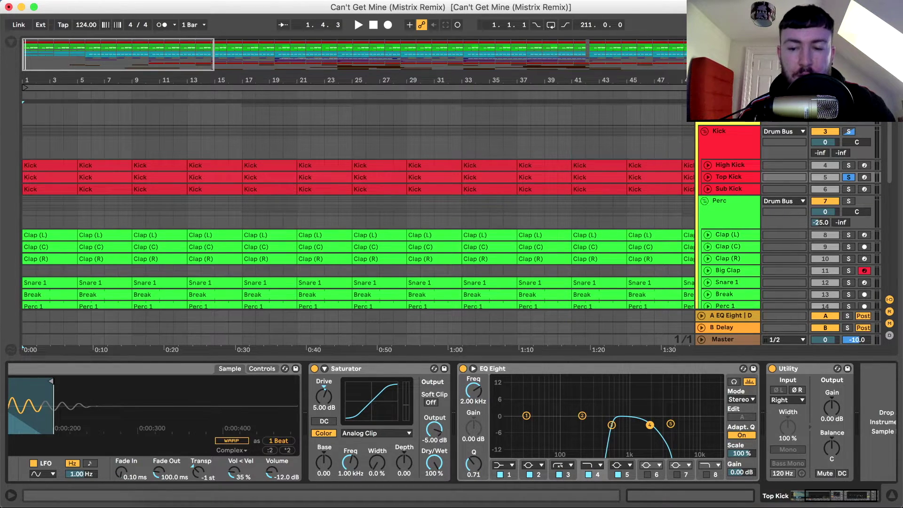
left_click(803, 368)
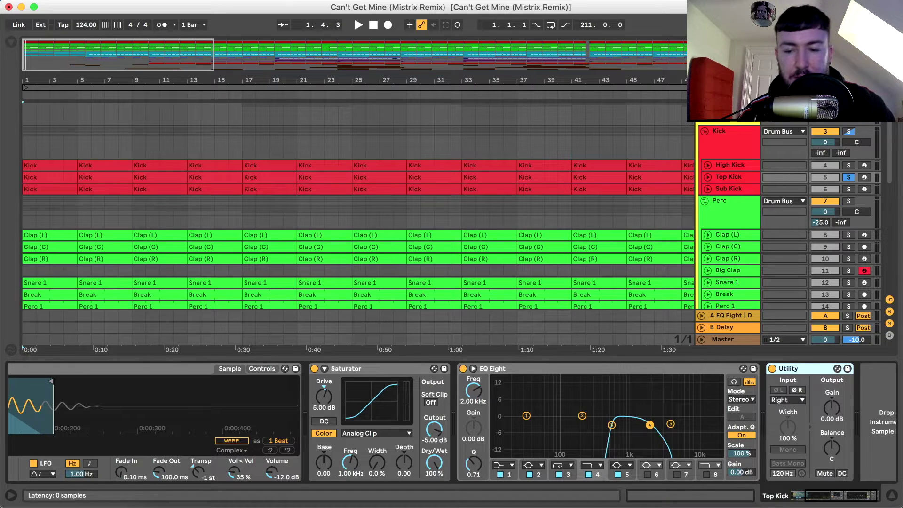
left_click(728, 188)
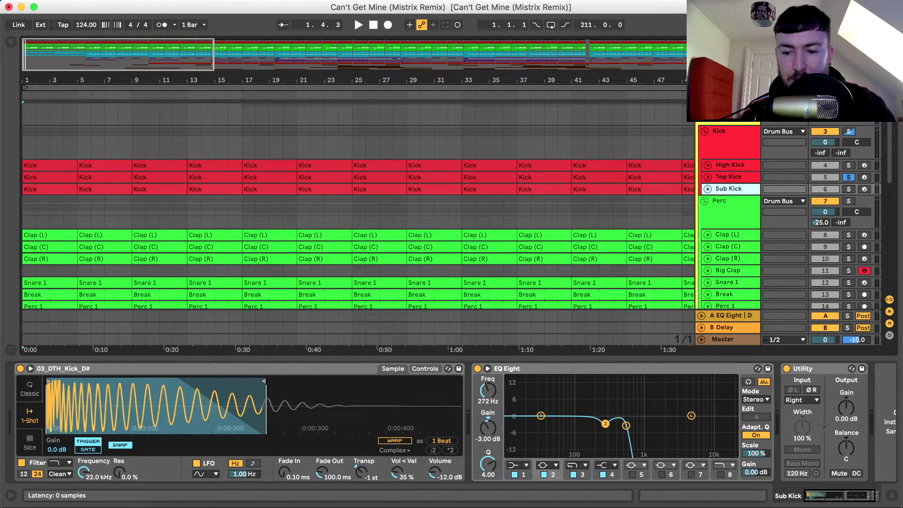
left_click(728, 176)
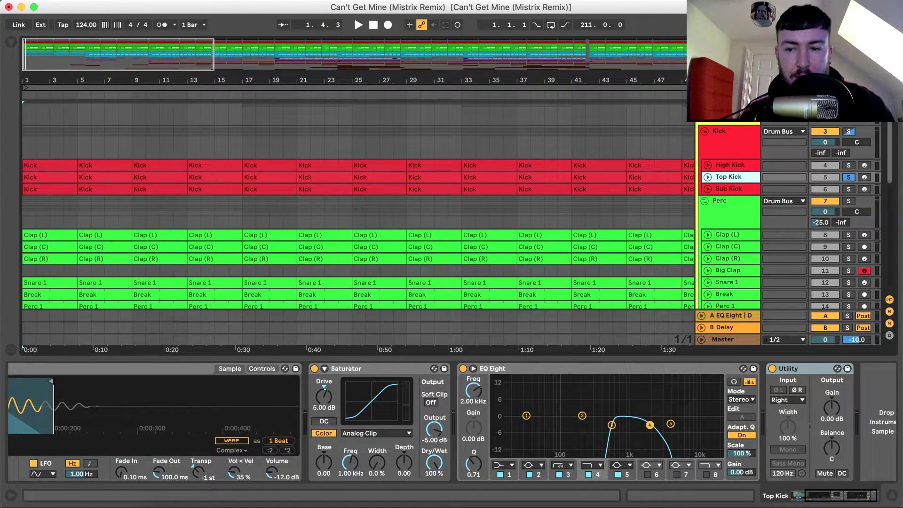
- Solo the High Kick, inspect its sample and device chain, and bypass its Vocoder and EQ Eight
left_click(848, 166)
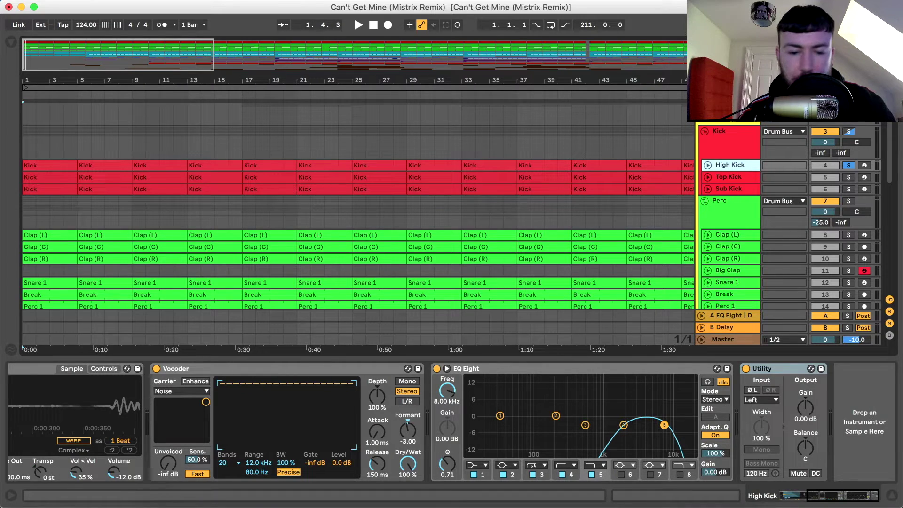
scroll(301, 423, "left", 8)
left_click(470, 369)
left_click_drag(247, 409, 247, 377)
left_click_drag(50, 400, 105, 443)
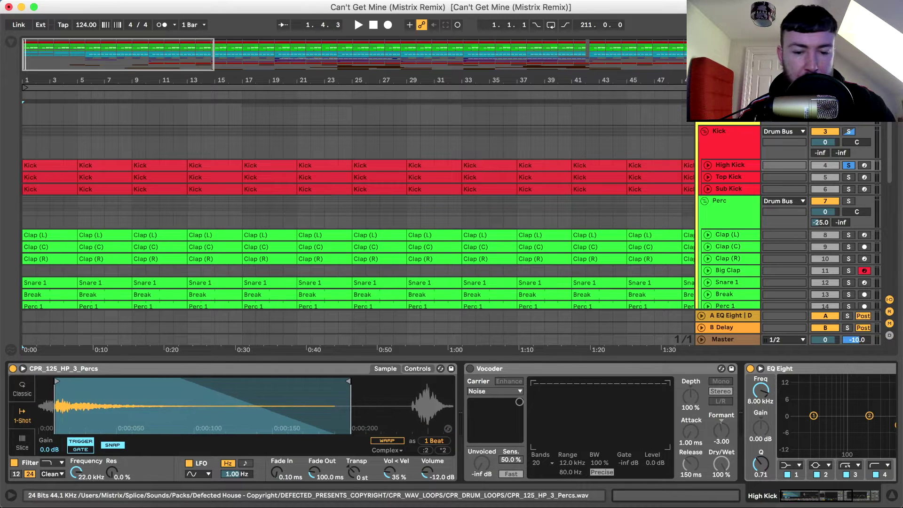
scroll(451, 423, "right", 6)
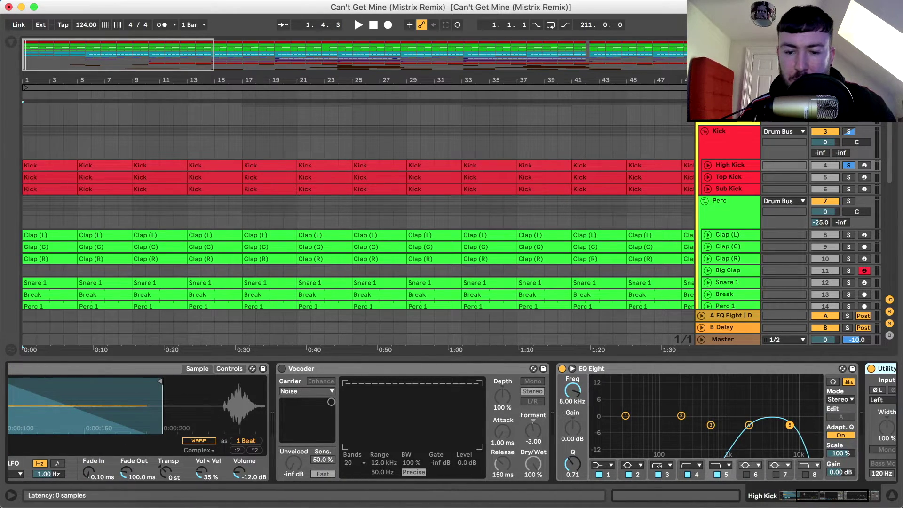
scroll(452, 424, "right", 4)
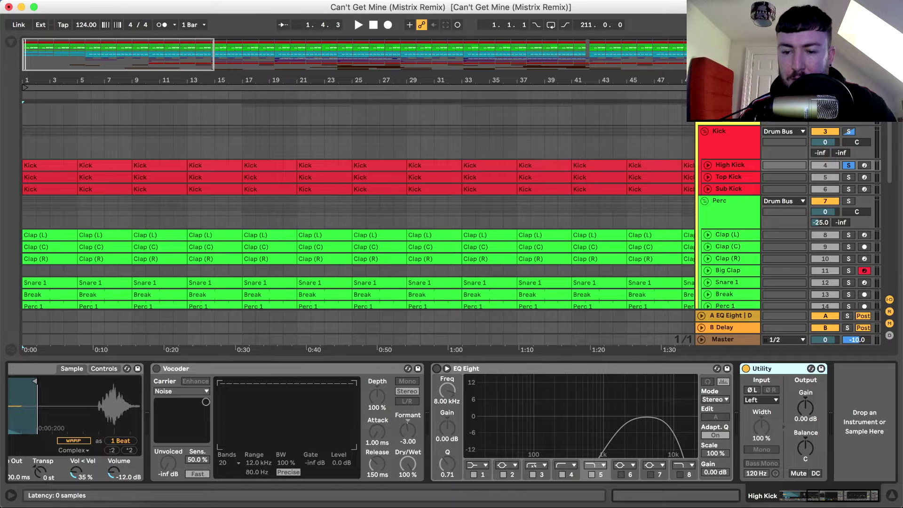
scroll(452, 424, "left", 10)
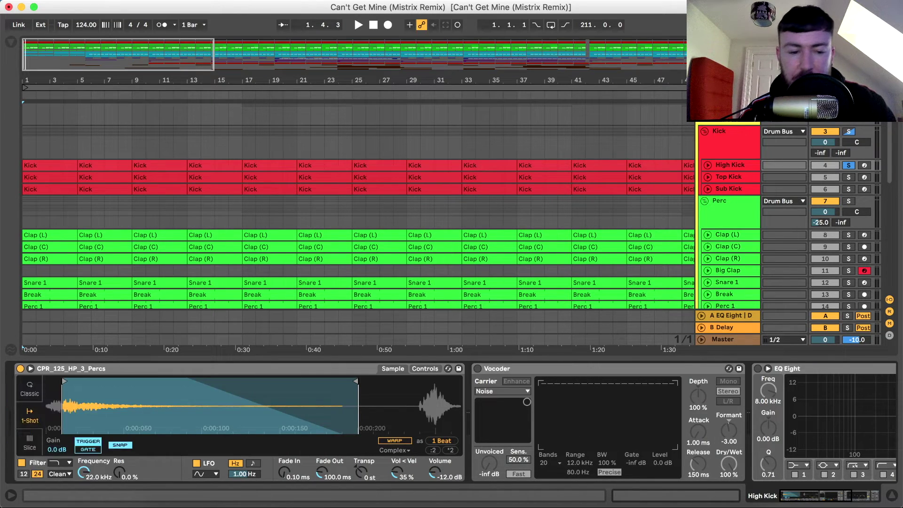
- Audition the High Kick with its Vocoder and EQ Eight bypassed, switch its Utility back on, and audition it again
key("space")
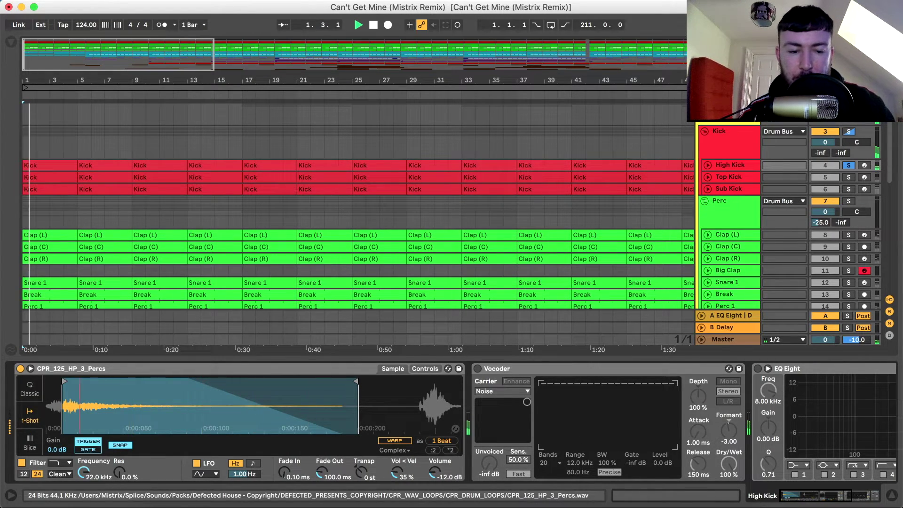
key("space")
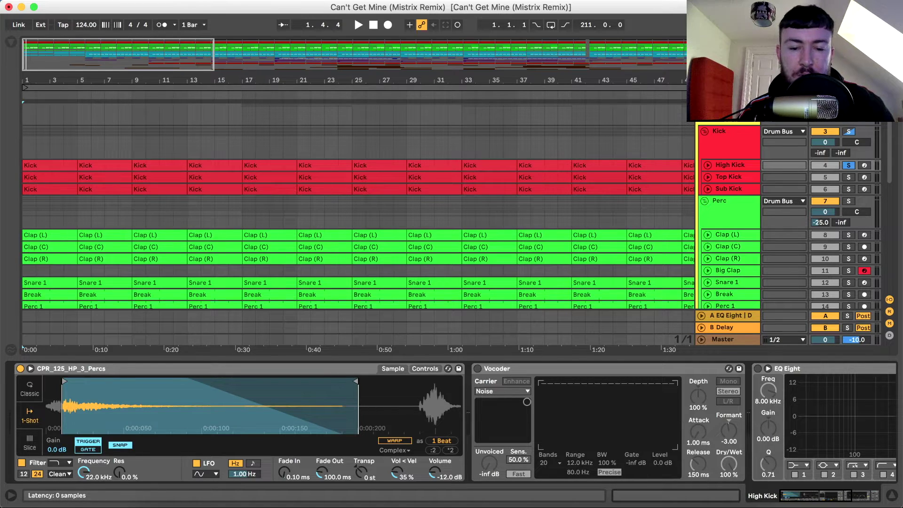
key("space")
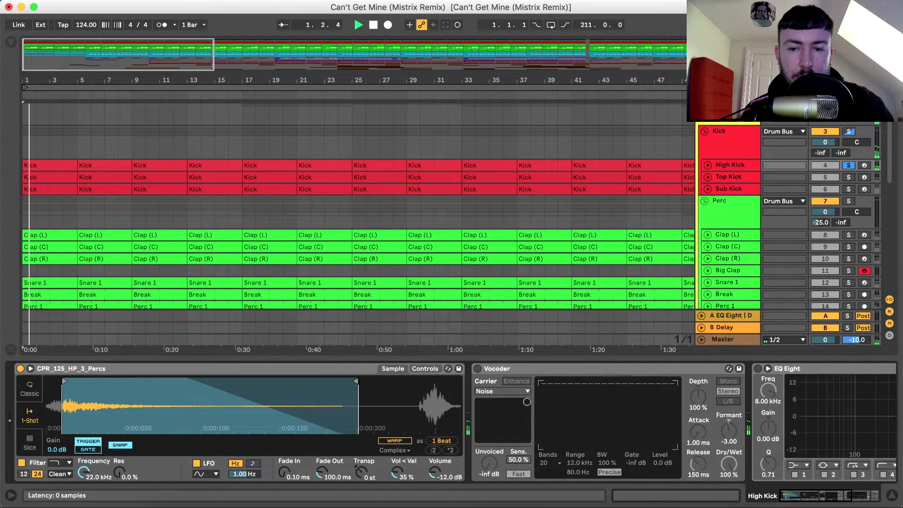
scroll(451, 422, "right", 7)
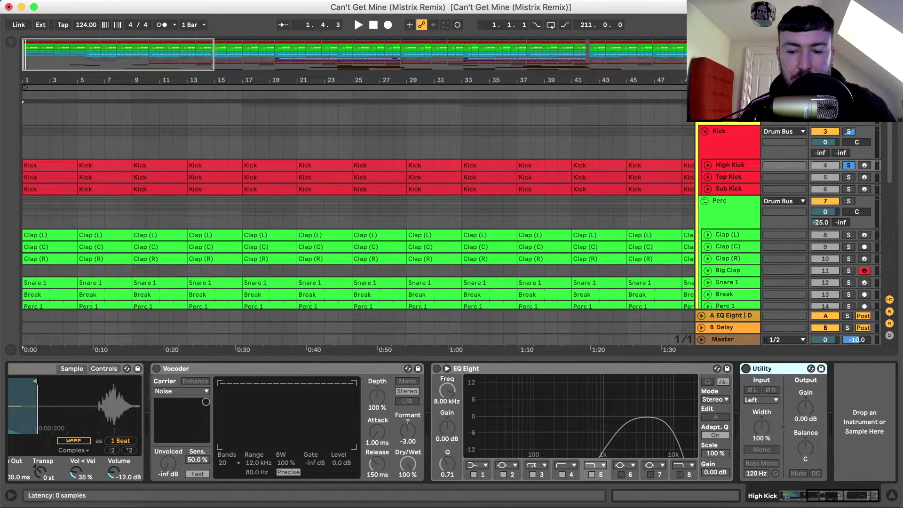
key("0")
key("space")
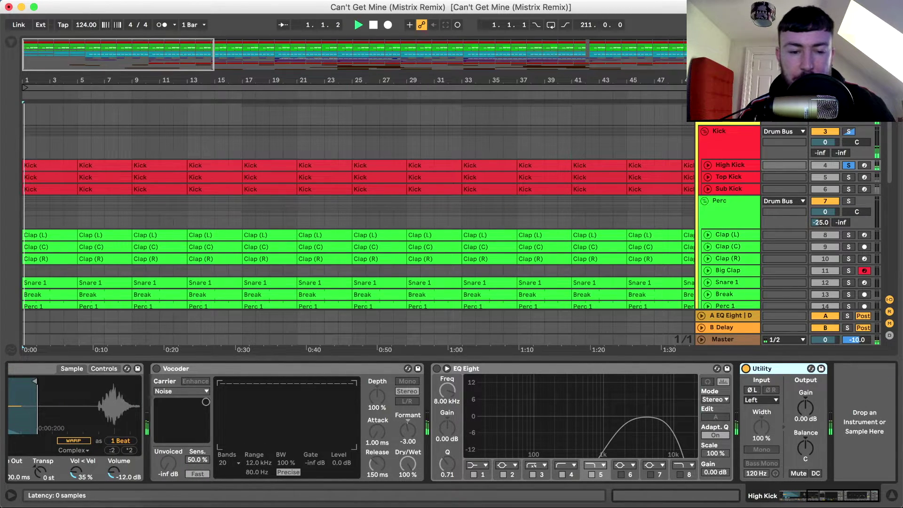
key("space")
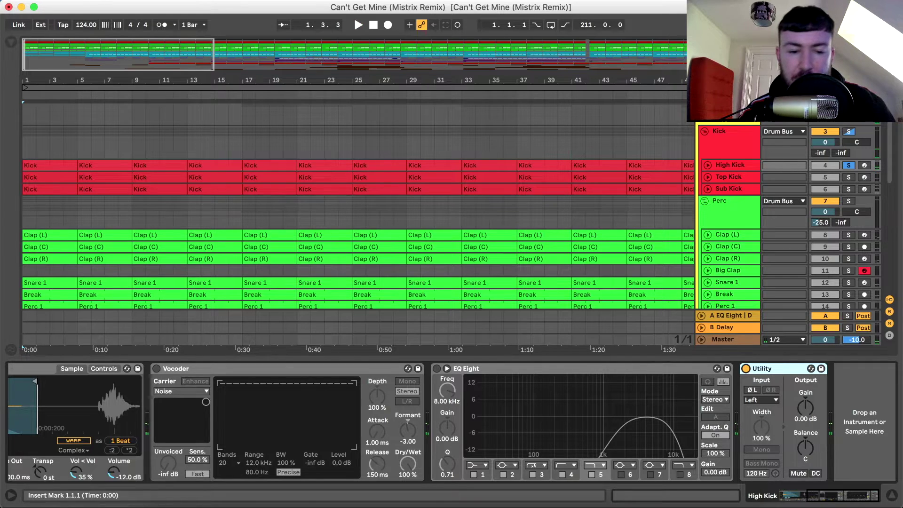
- Switch the High Kick's Vocoder and EQ Eight back on, inspecting the Vocoder's Dry/Wet and EQ bands 4 and 5
key("super+0")
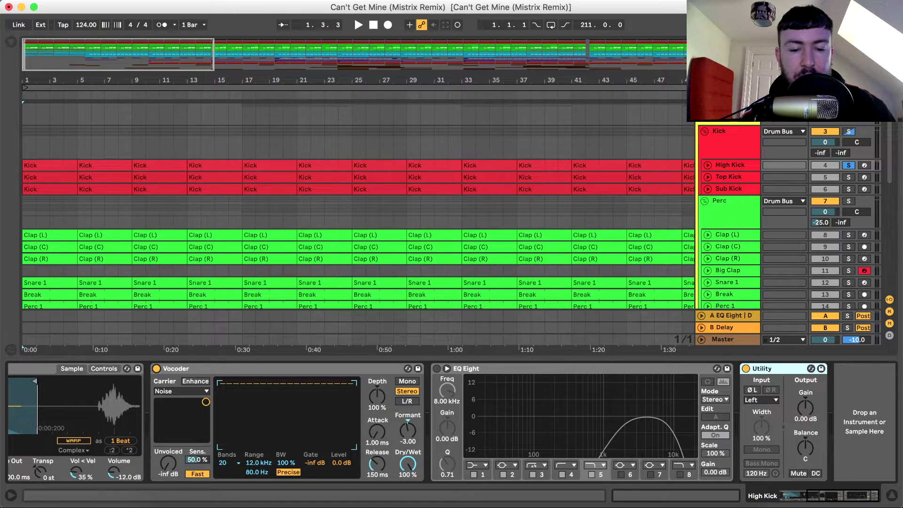
left_click(407, 464)
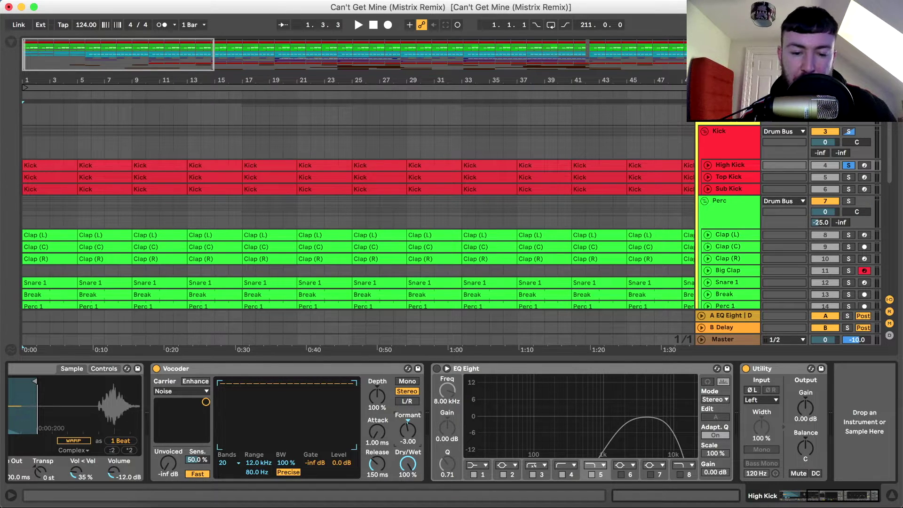
left_click(437, 369)
left_click(624, 425)
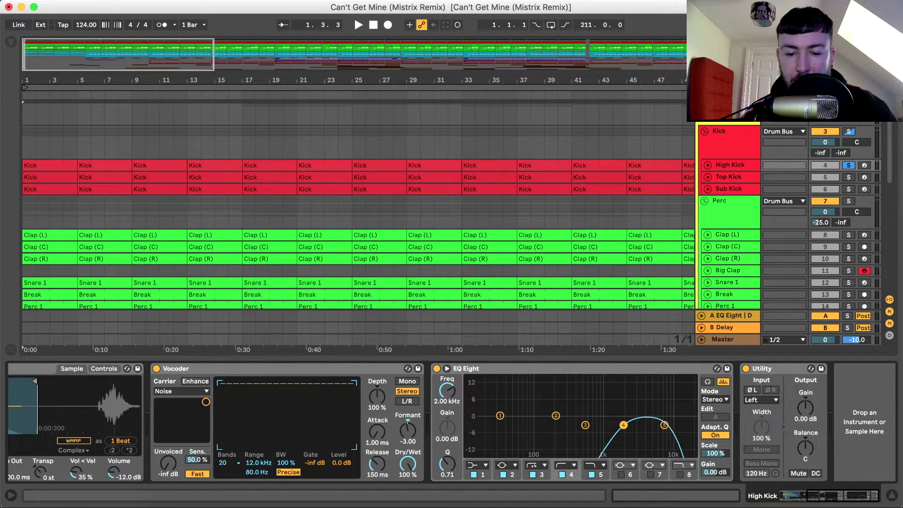
left_click(664, 425)
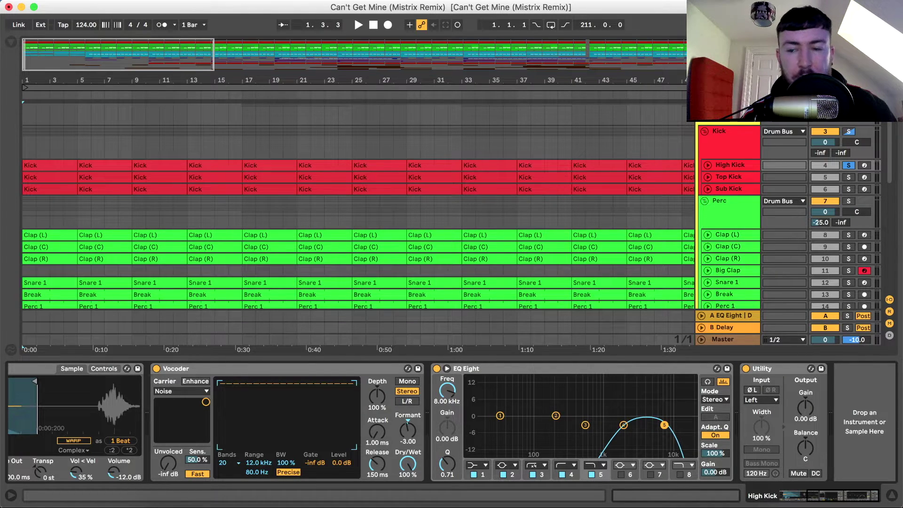
- Audition the soloed High Kick through its Vocoder, EQ Eight and Utility
key("space")
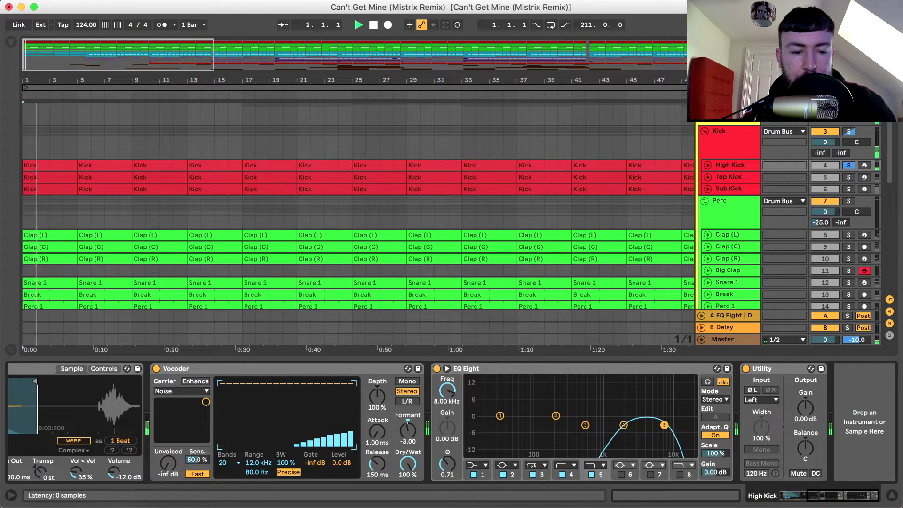
key("space")
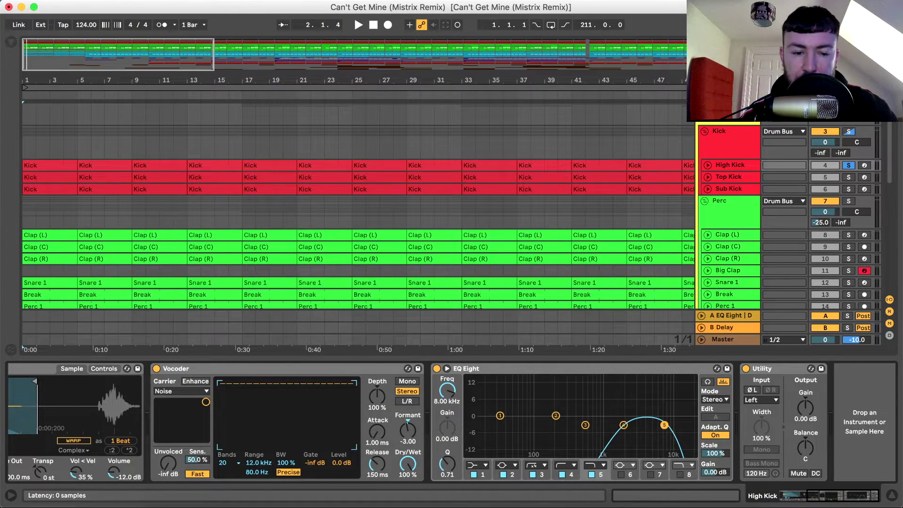
key("space")
key("0")
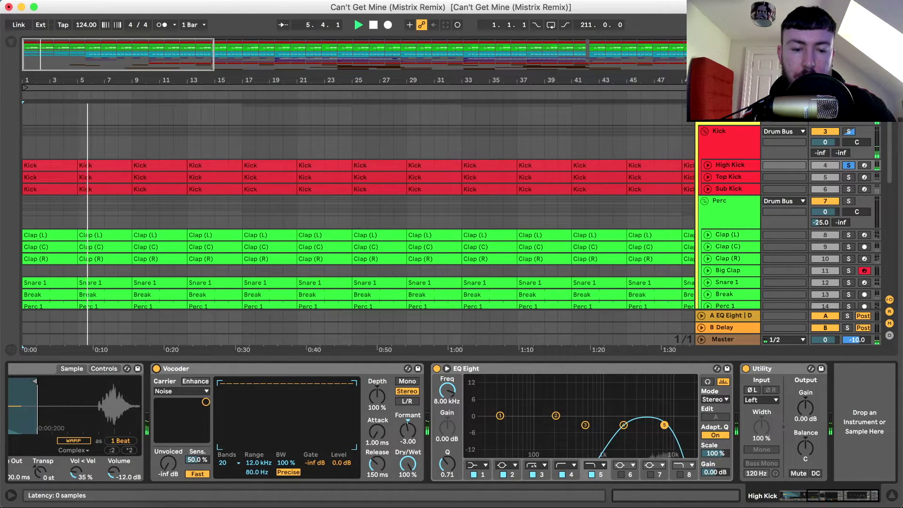
key("space")
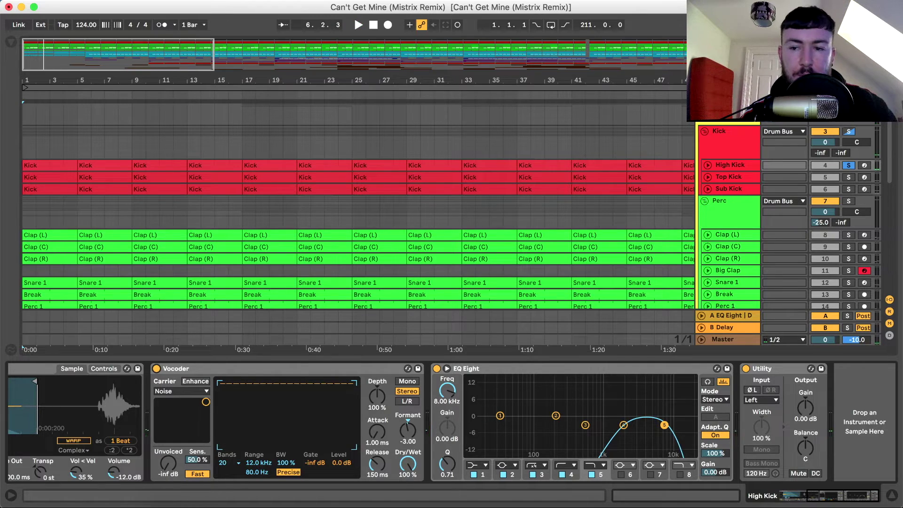
- Unsolo the High Kick, solo the whole Kick group, and play the layered kicks together
left_click(849, 166)
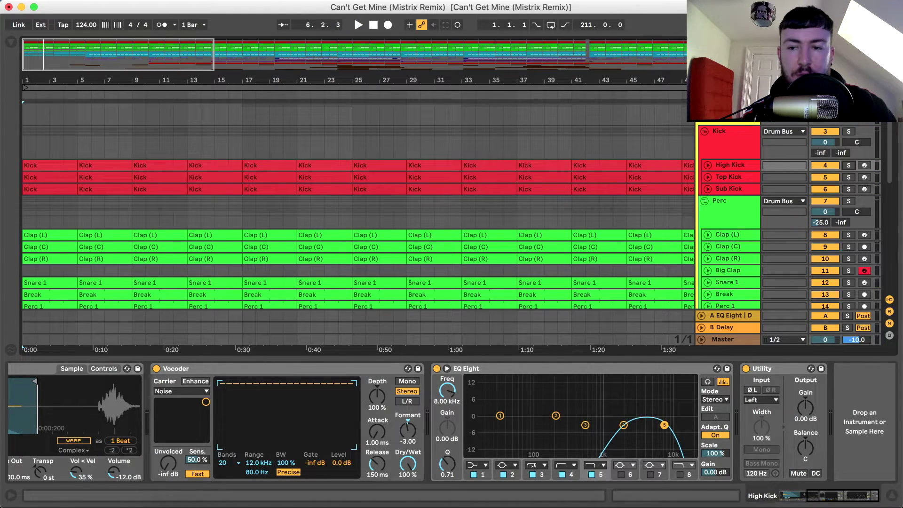
left_click(848, 131)
key("space")
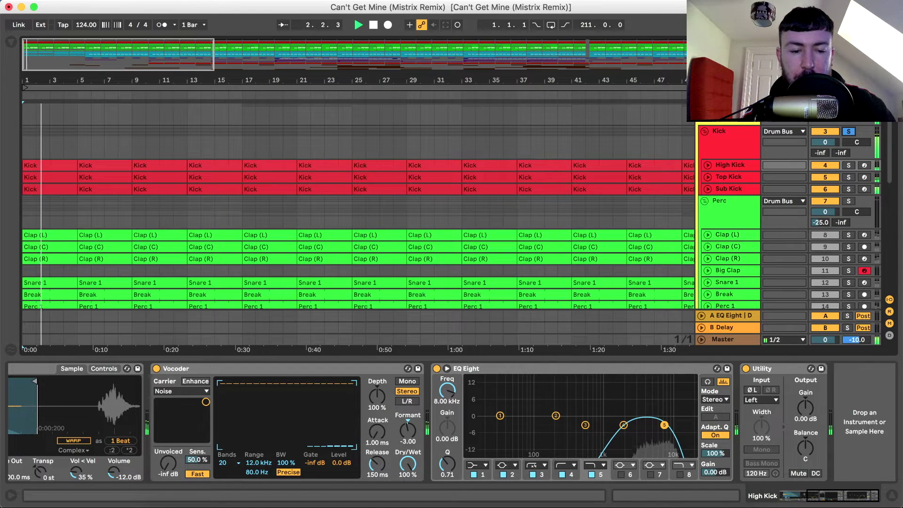
key("space")
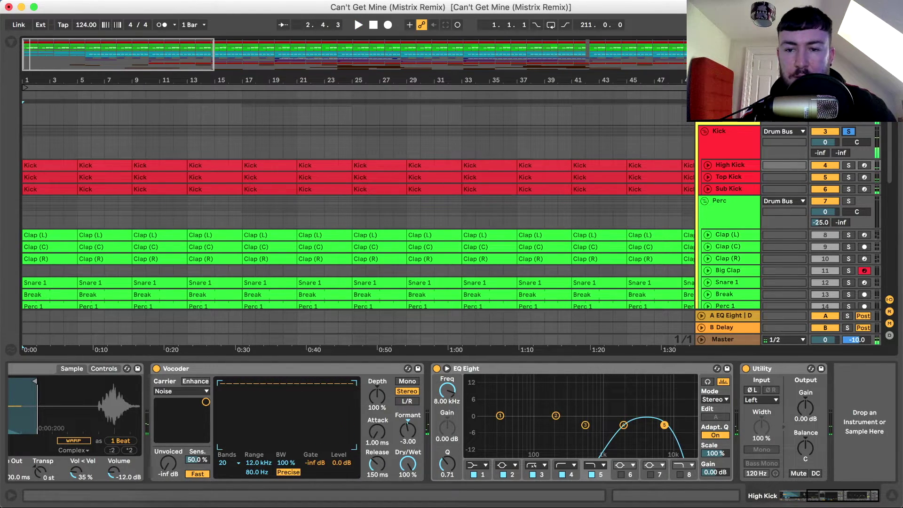
- Inspect the Kick group's Saturator and first EQ Eight, leaving only the EQ Eight unfolded
left_click(729, 141)
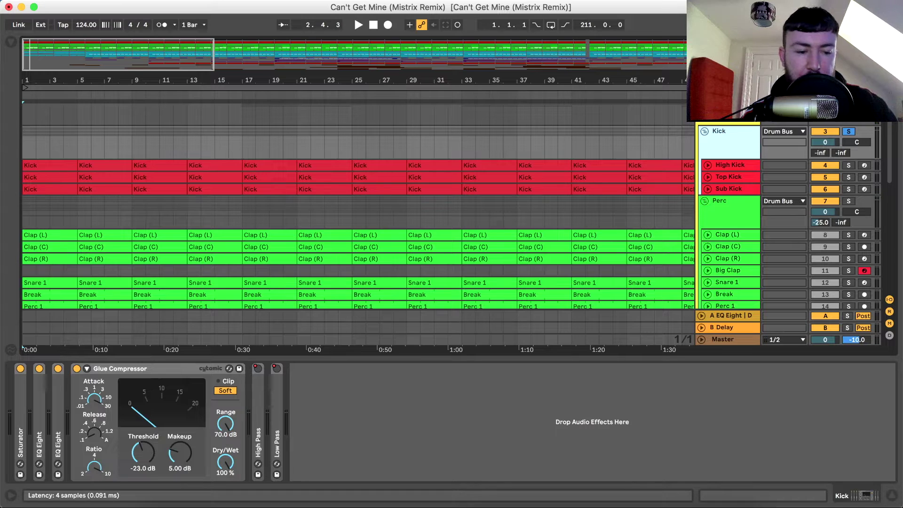
double_click(20, 414)
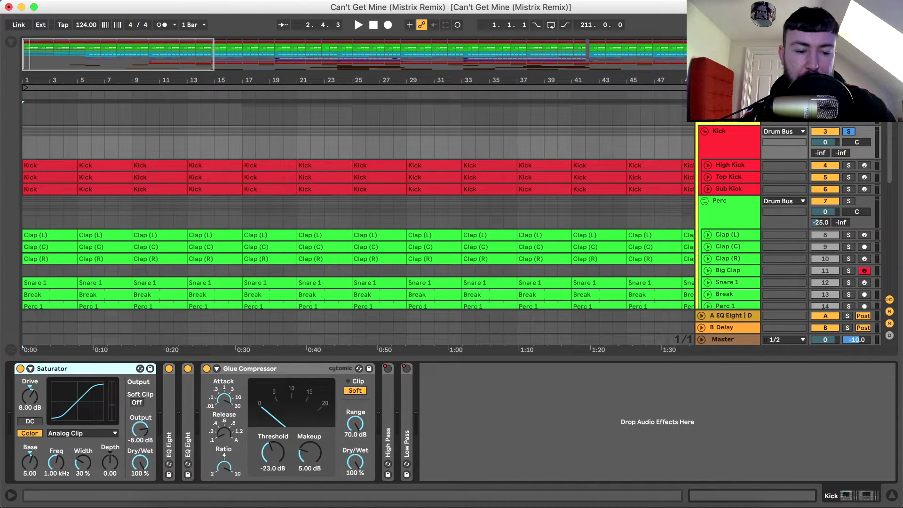
double_click(169, 414)
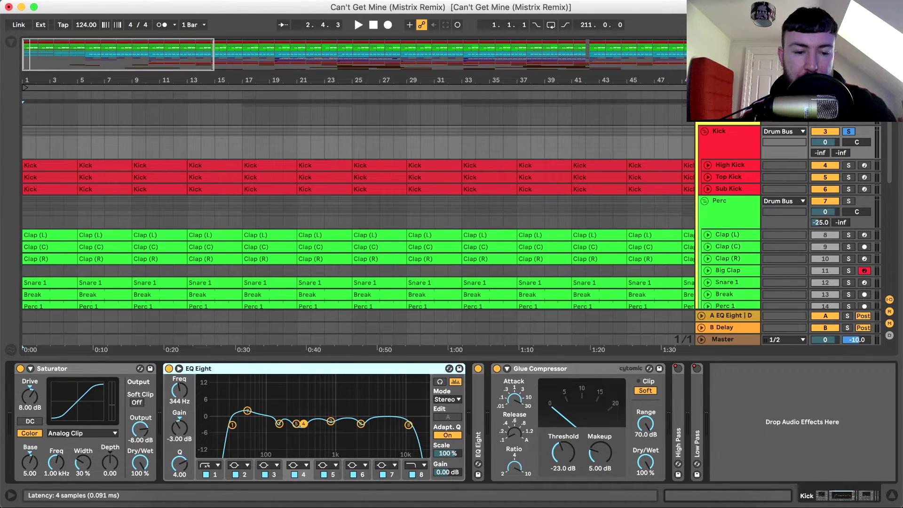
double_click(71, 368)
- Examine the frequency, gain and Q of every band in the Kick group's first EQ Eight
left_click(118, 410)
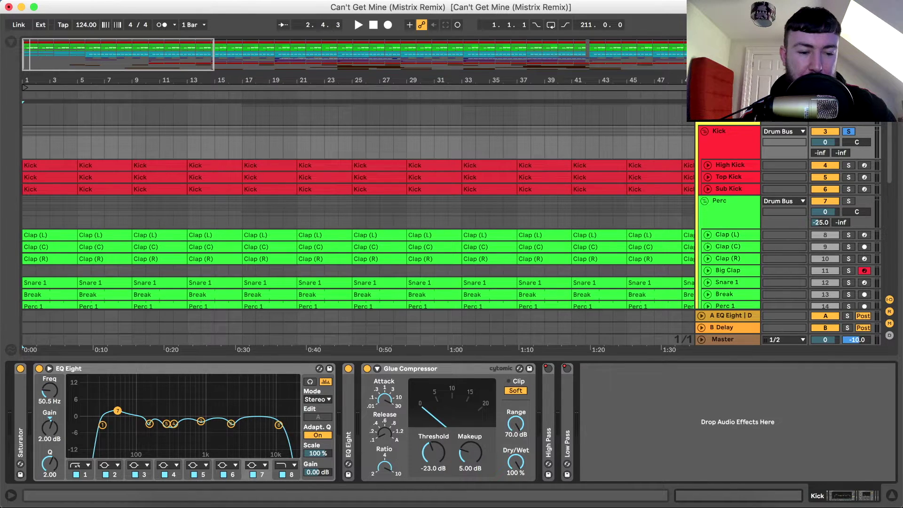
left_click(149, 423)
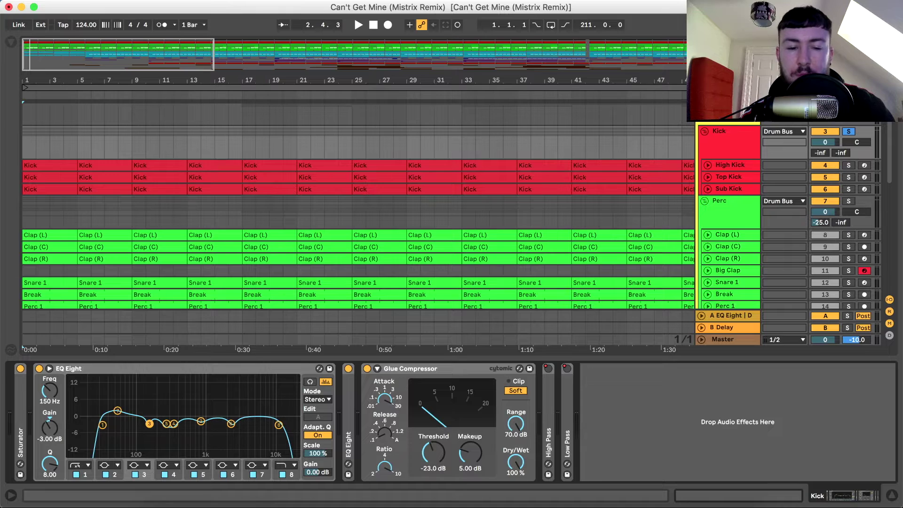
left_click(166, 423)
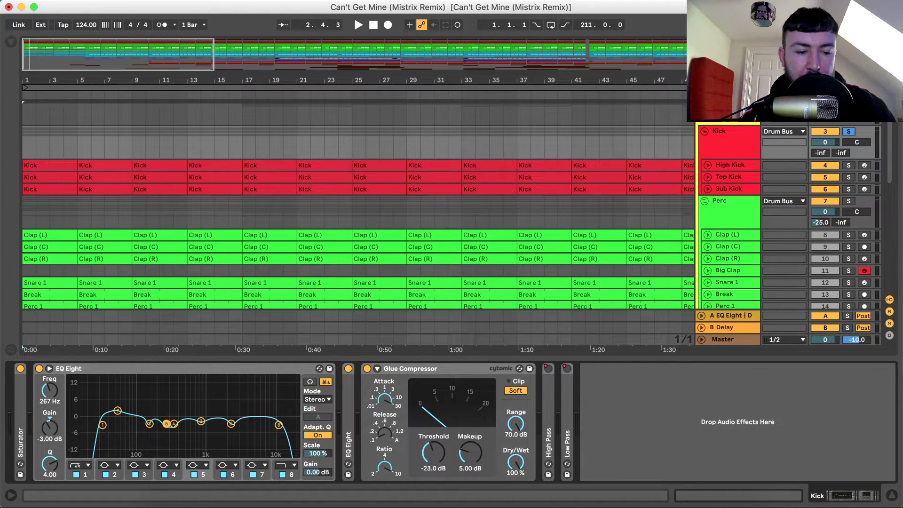
left_click(174, 423)
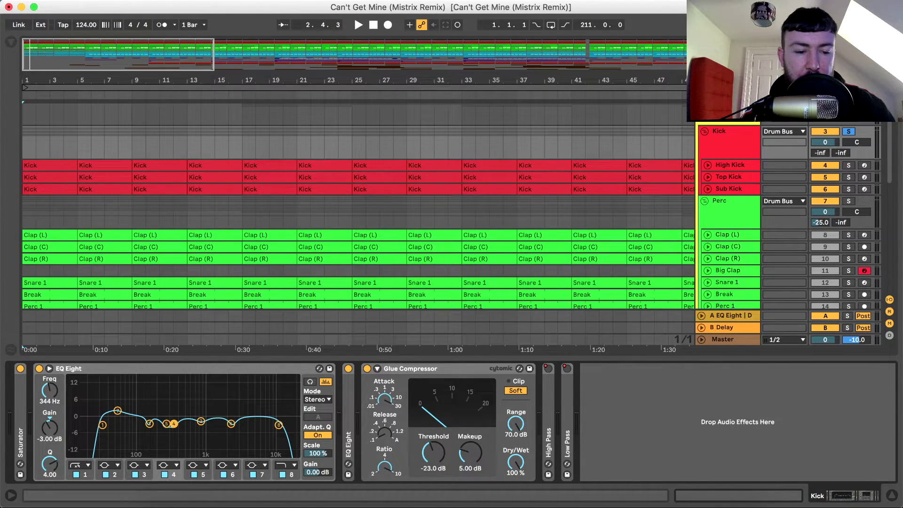
left_click(201, 421)
left_click(231, 424)
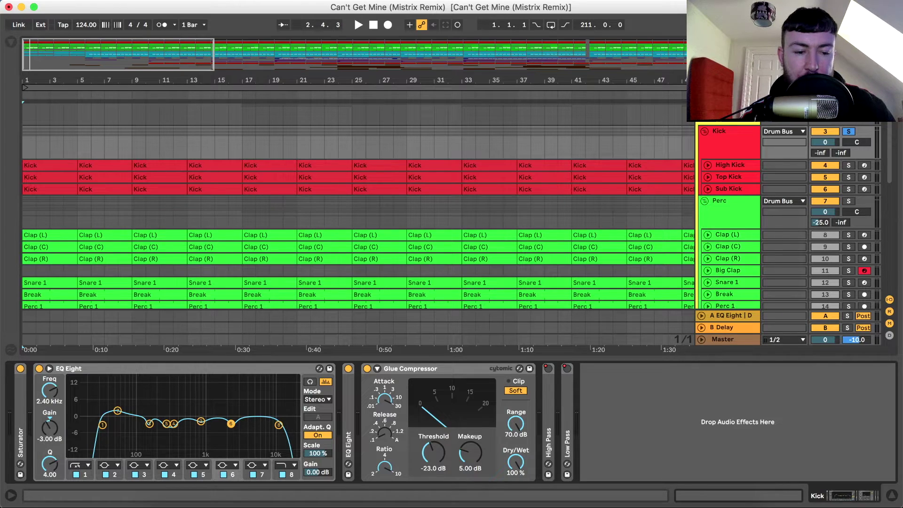
left_click(278, 425)
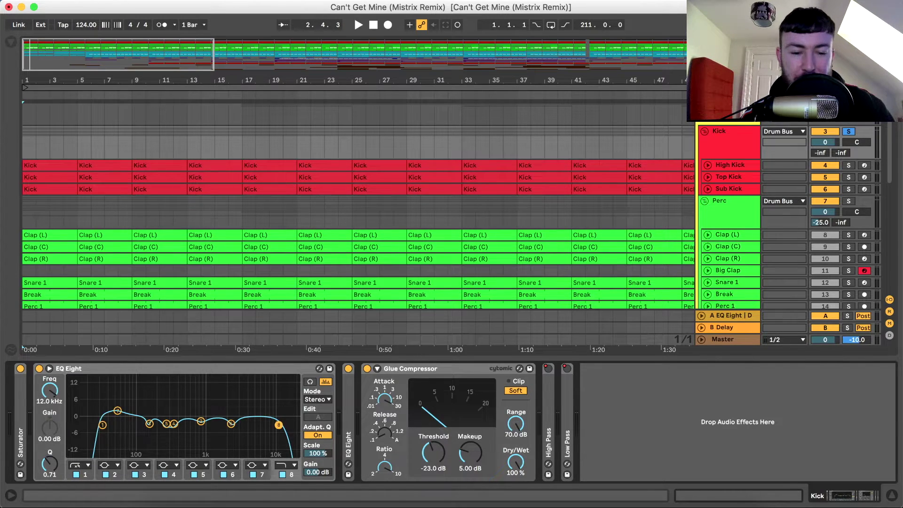
left_click(103, 425)
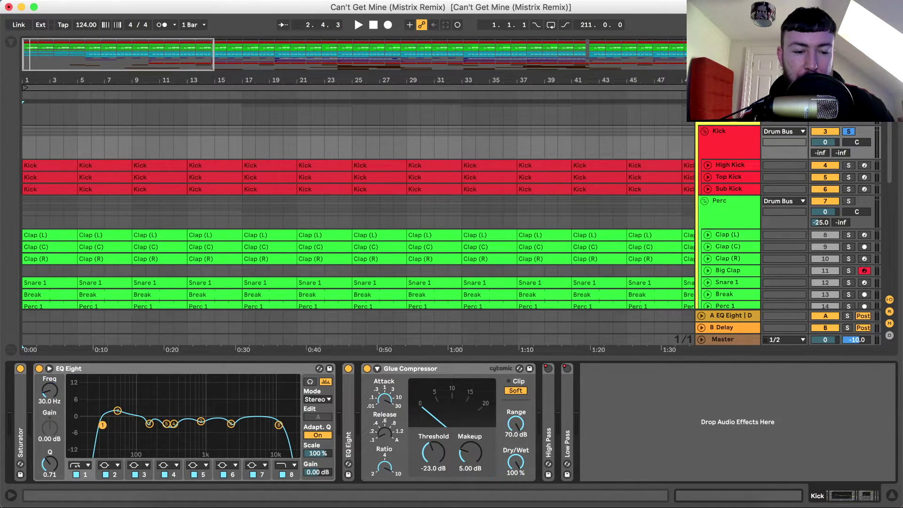
- Show the Kick group's second EQ Eight in place of the first and audition the kicks while toggling it off and on
double_click(69, 368)
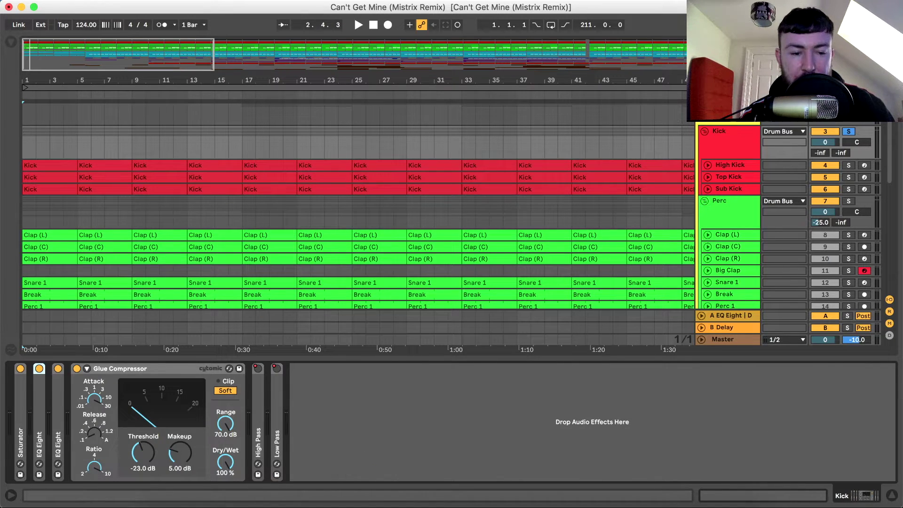
double_click(58, 413)
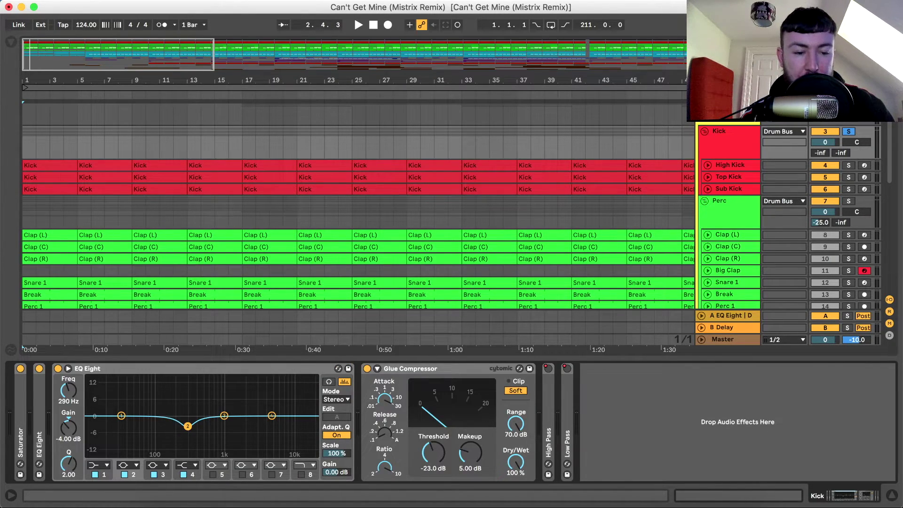
key("space")
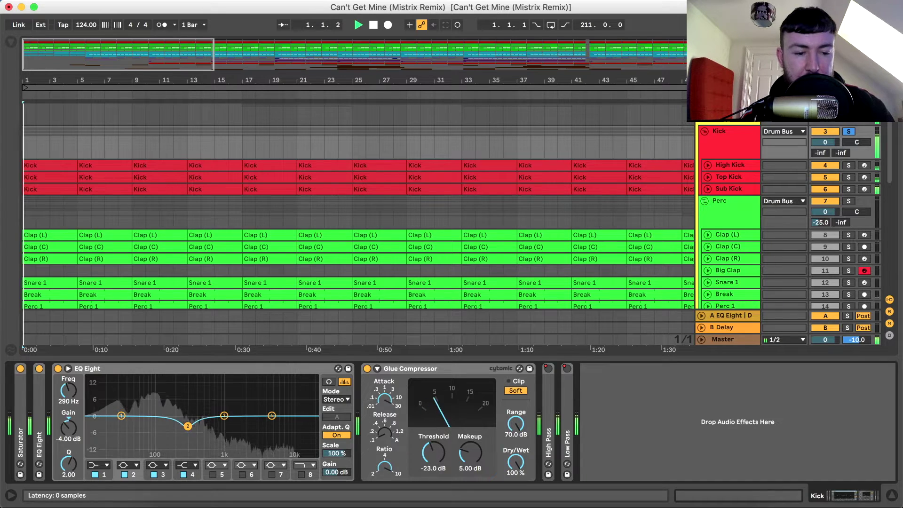
key("0")
key("0")
key("space")
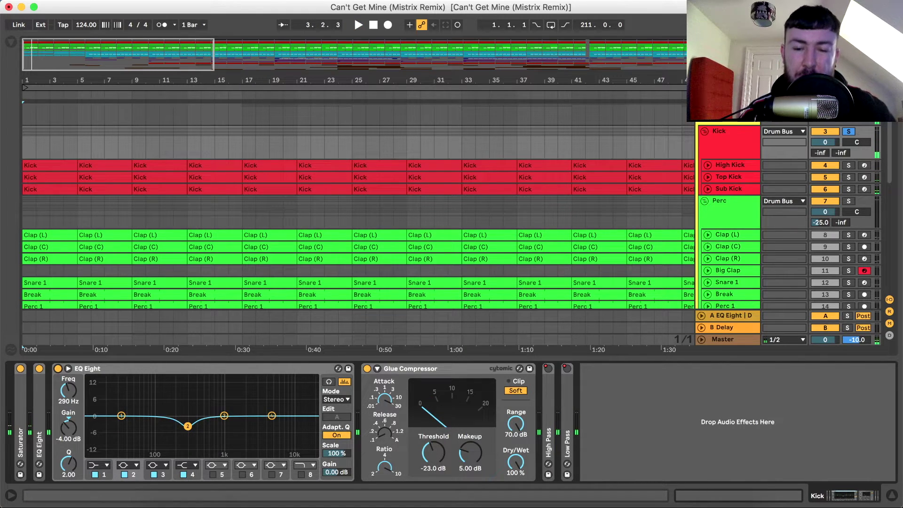
- Fold the second EQ Eight and examine the Attack setting of the Kick group's Glue Compressor
left_click(202, 368)
double_click(201, 368)
left_click(202, 368)
left_click(94, 399)
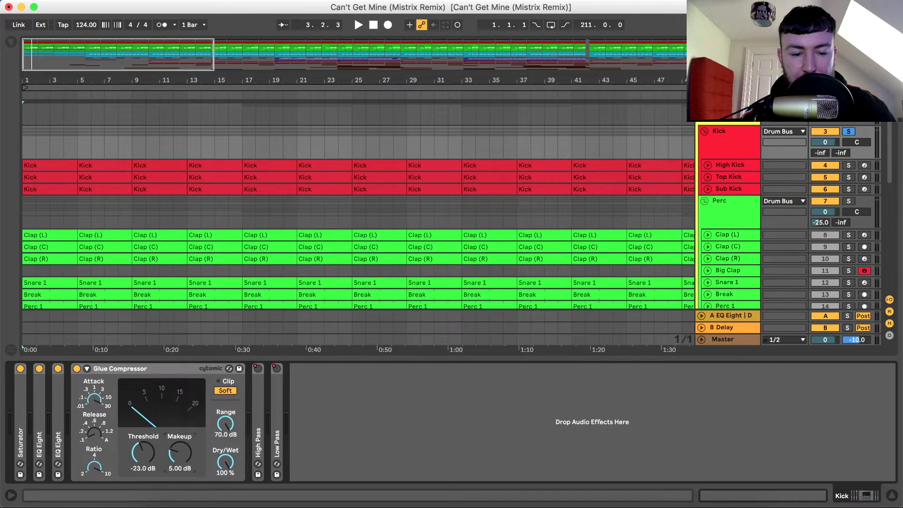
- Check the kick layers' levels during playback in the Session View mixer and return to Arrangement View
key("Tab")
key("space")
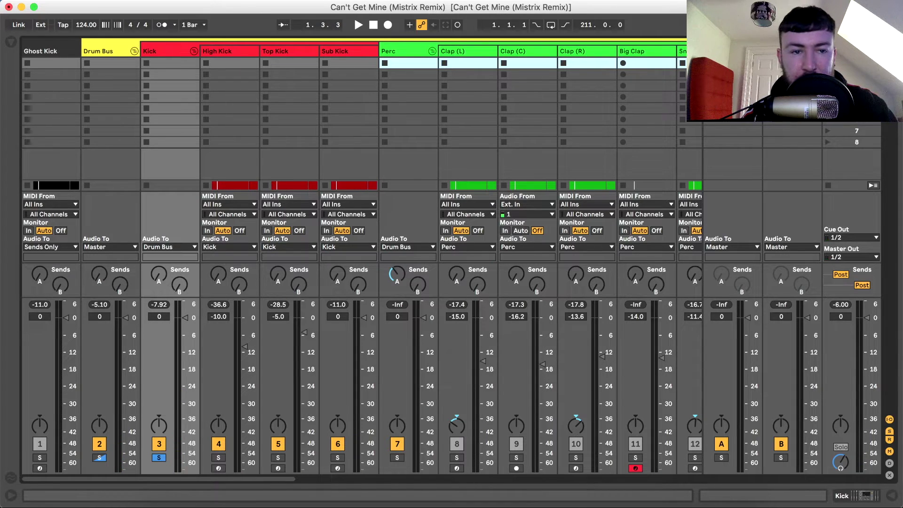
key("Tab")
- Solo the Perc group and play its percussion layers from the start of the arrangement
left_click(848, 151)
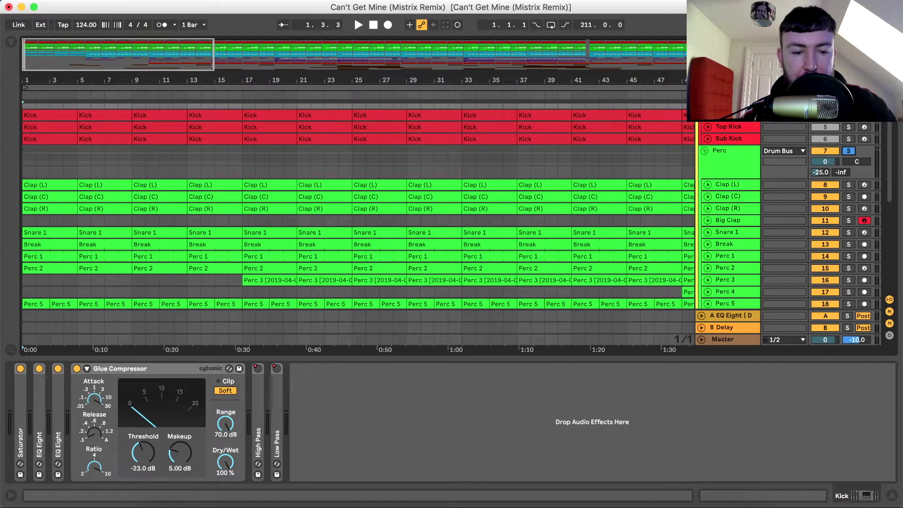
key("space")
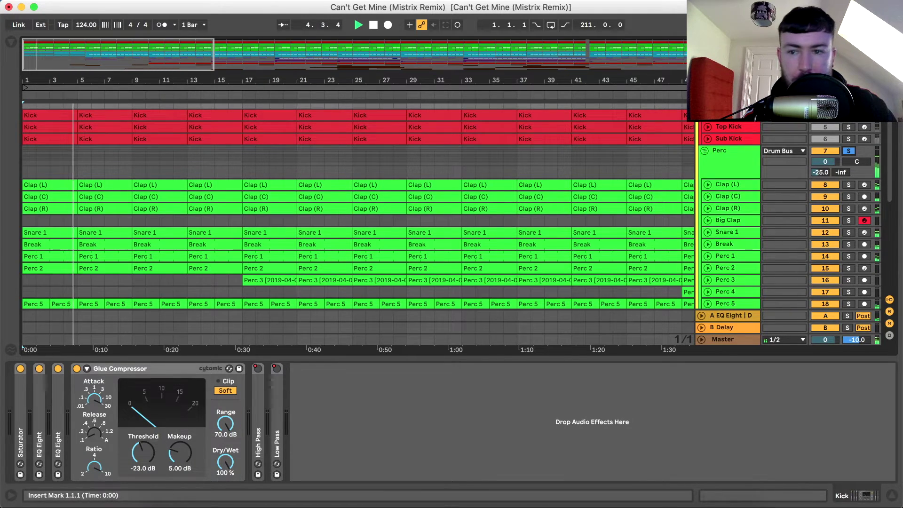
- Stop playback, hide the device view and enlarge the unfolded Clap (L), Clap (C) and Clap (R) tracks in the arrangement
key("space")
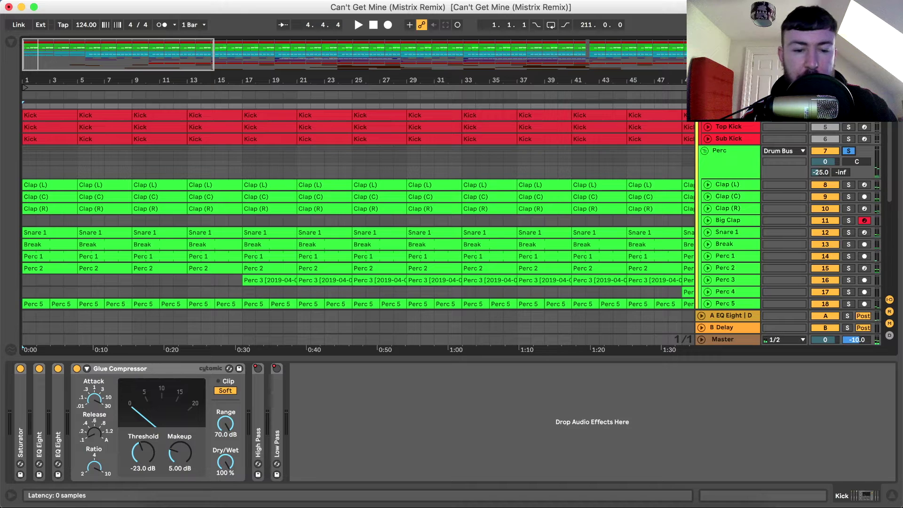
key("super+alt+l")
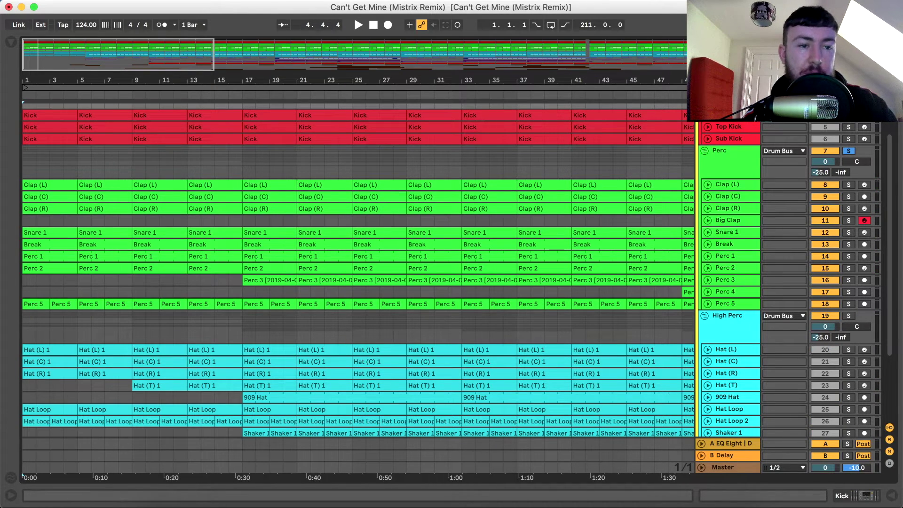
key("plus")
key("plus")
key("plus")
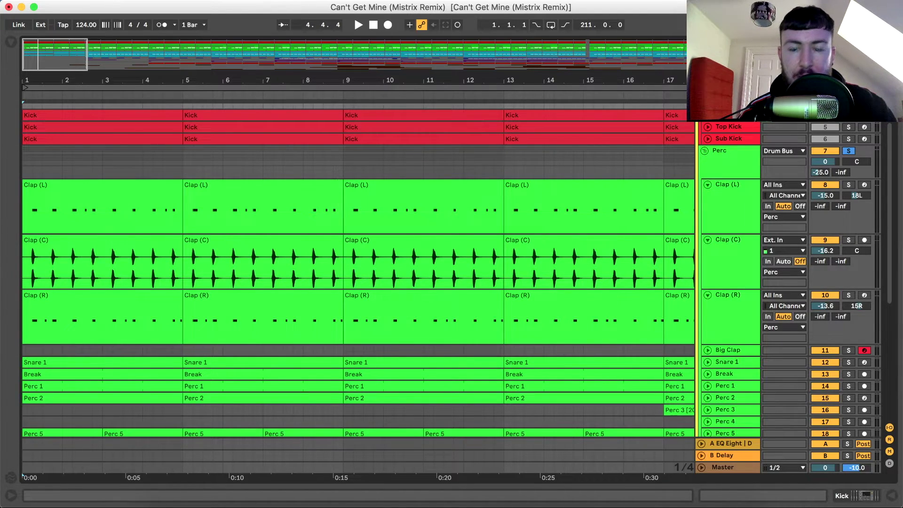
scroll(423, 228, "down", 1)
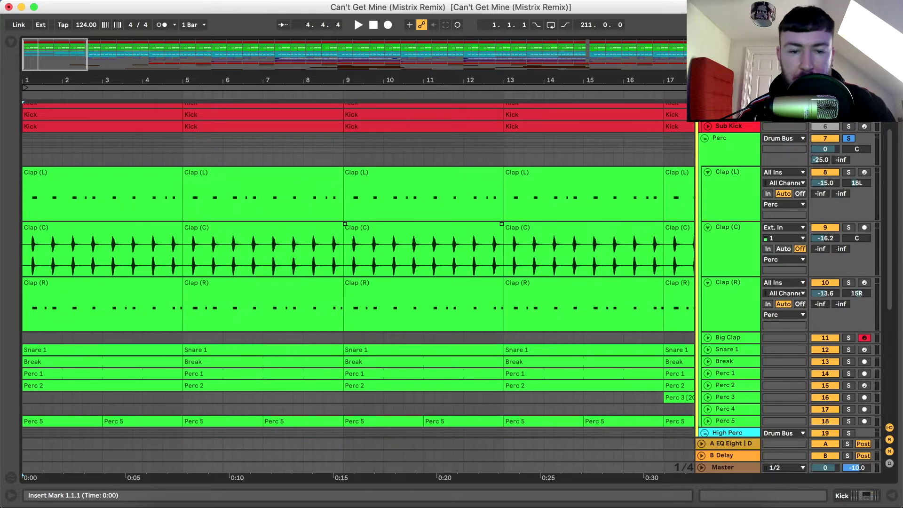
- Open the first Clap (C) clip and audition the Clap (C) track soloed from the start of the arrangement
double_click(108, 227)
key("space")
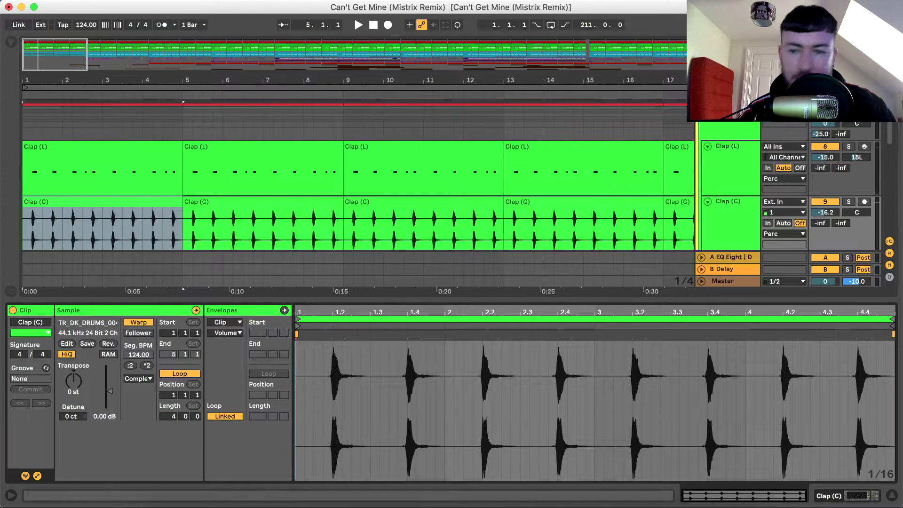
key("space")
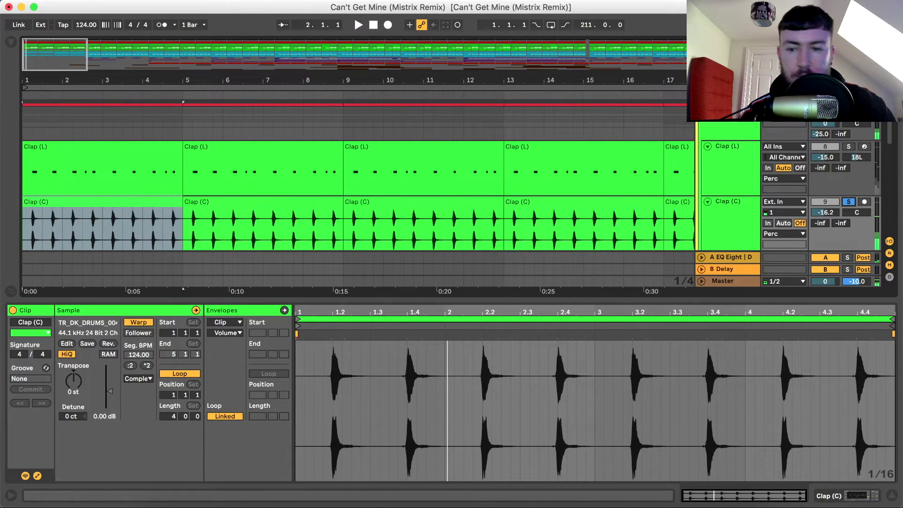
- Fold Clap (C), solo Clap (L) and examine the first four bars of the Clap (L) and Clap (R) note patterns with the clip view hidden
key("u")
left_click(730, 147)
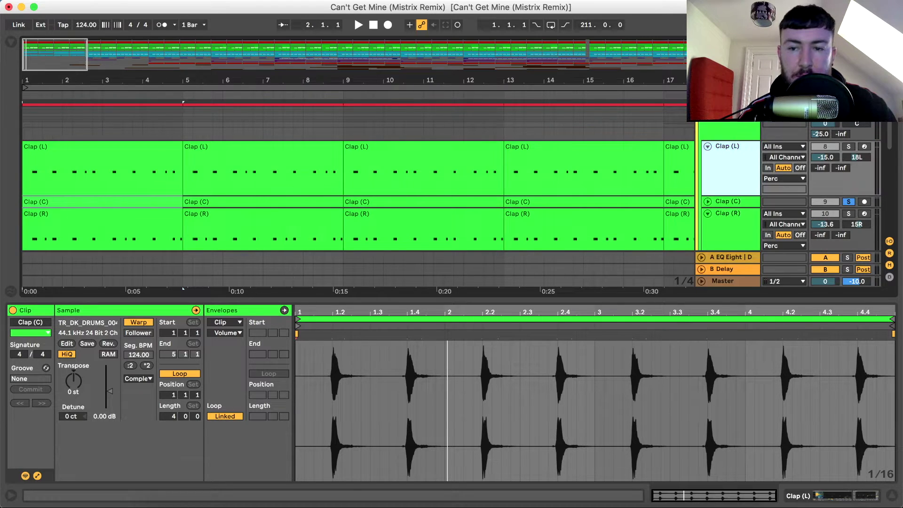
left_click(848, 147)
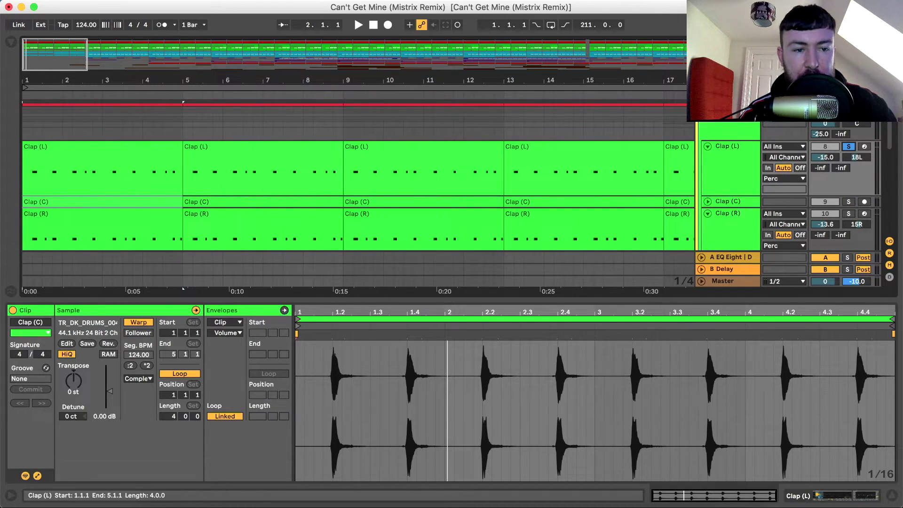
key("z")
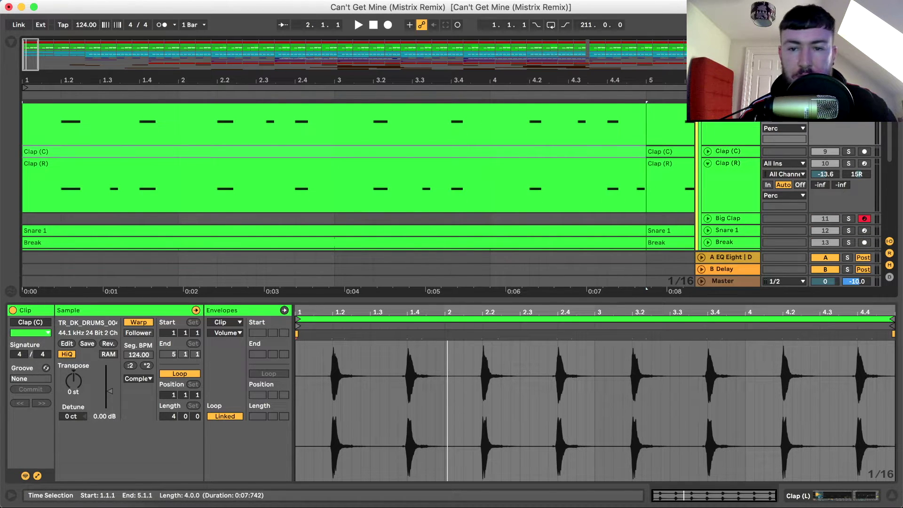
scroll(358, 184, "down", 4)
scroll(358, 184, "up", 1)
scroll(358, 184, "down", 3)
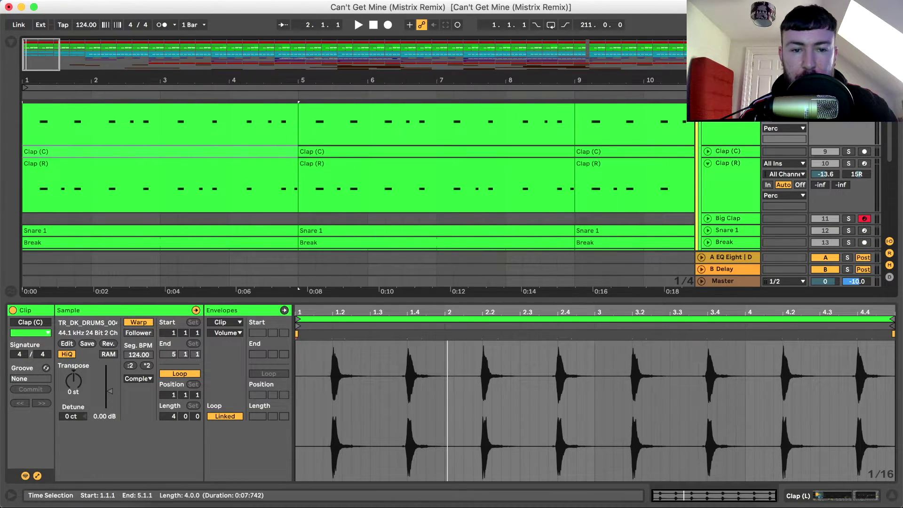
key("z")
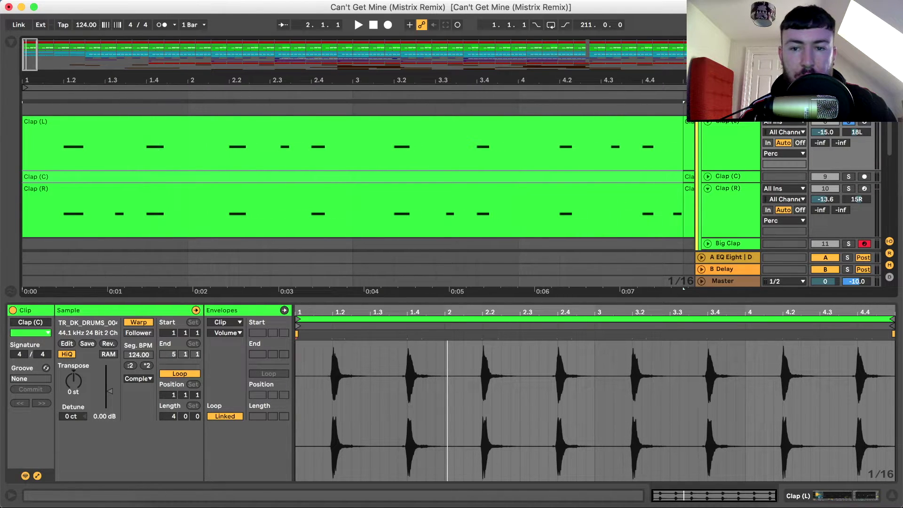
key("super+alt+l")
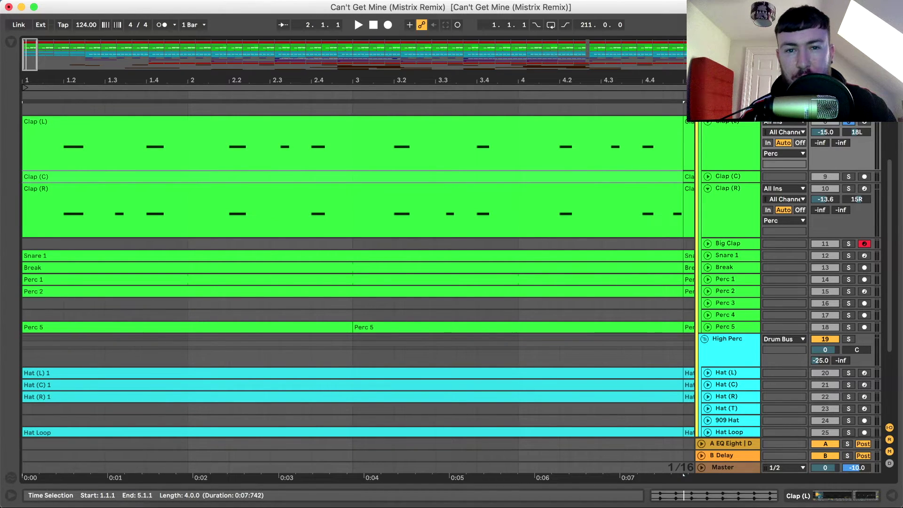
- Try placing the first Clap (R) clip over the Clap (L) clip to compare their patterns, and undo the move
left_click_drag(353, 189, 353, 121)
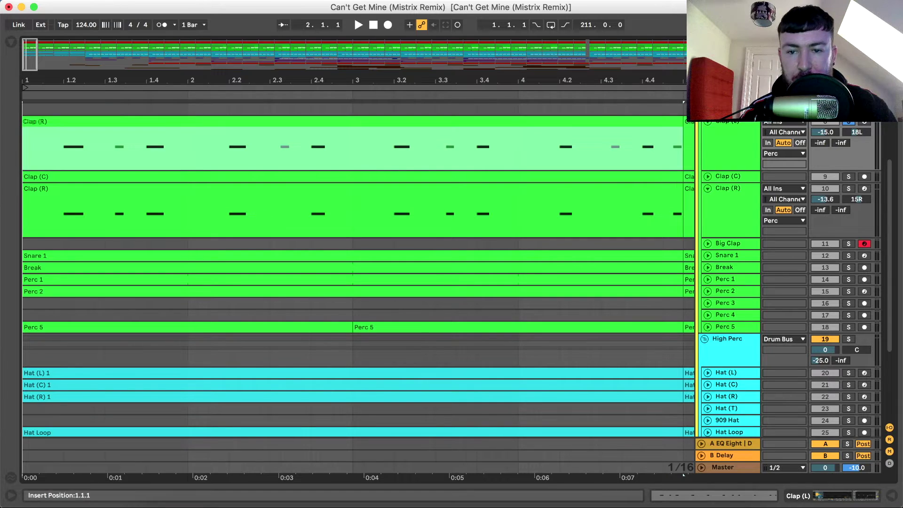
key("super+z")
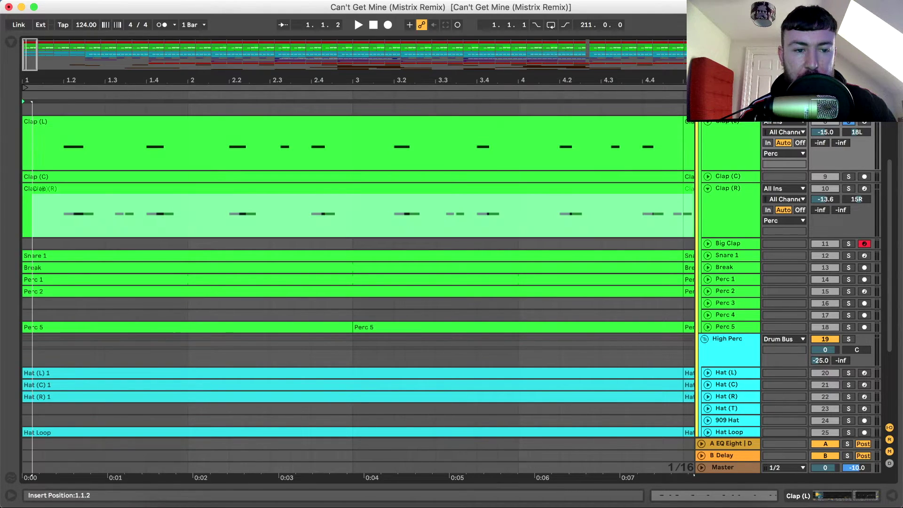
left_click(352, 188)
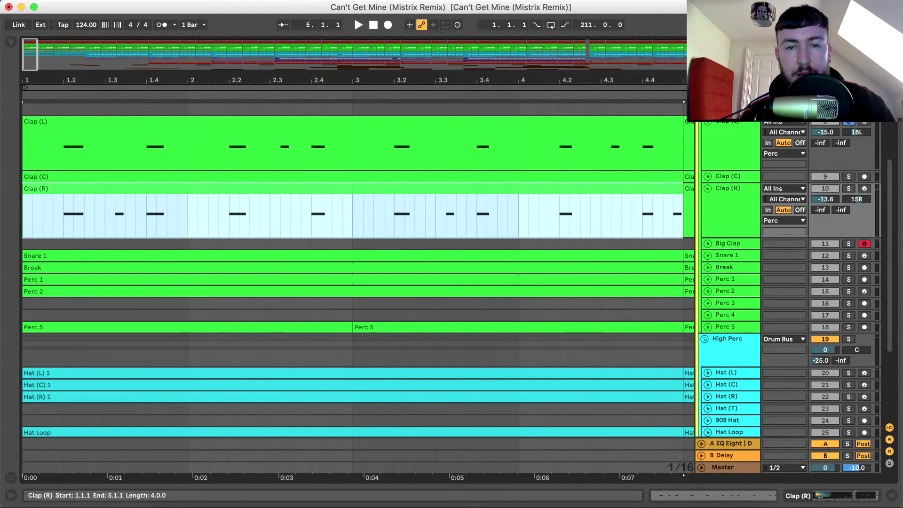
- Audition Clap (L) and Clap (R) separately in solo, and play both soloed together from the start
key("space")
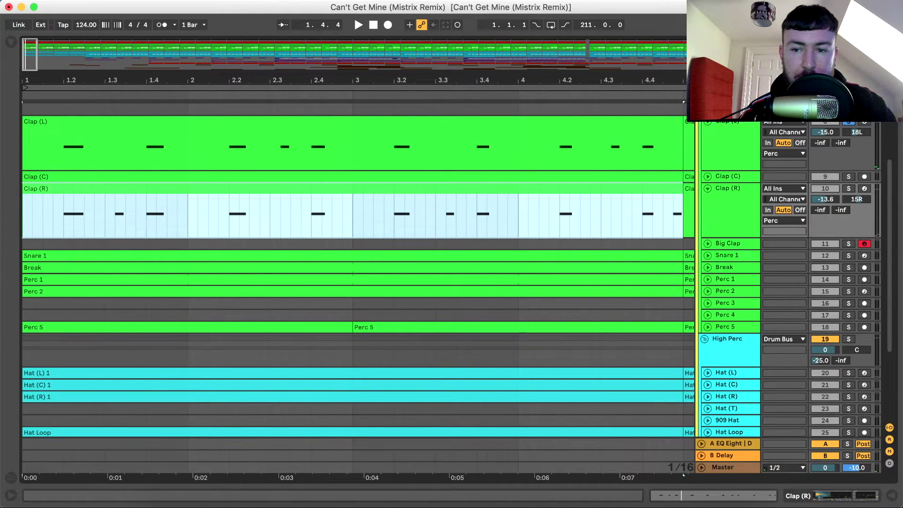
left_click(848, 188)
key("space")
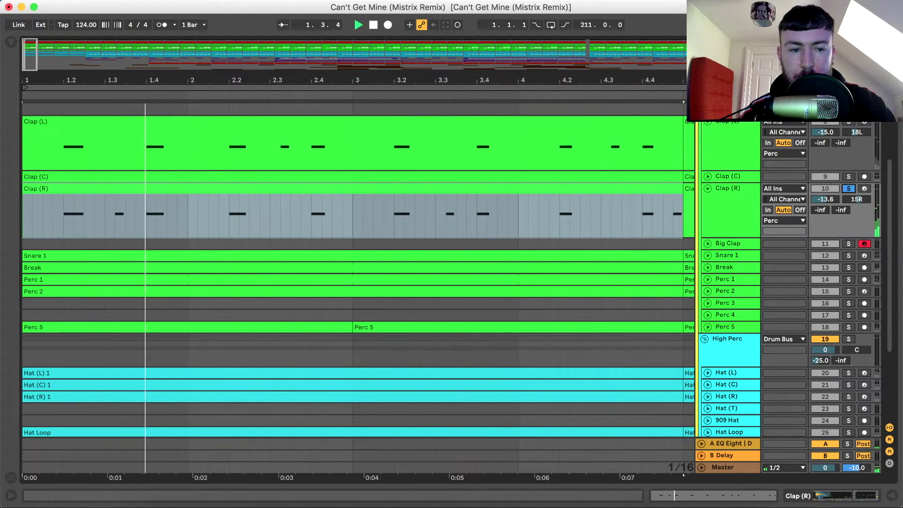
key("space")
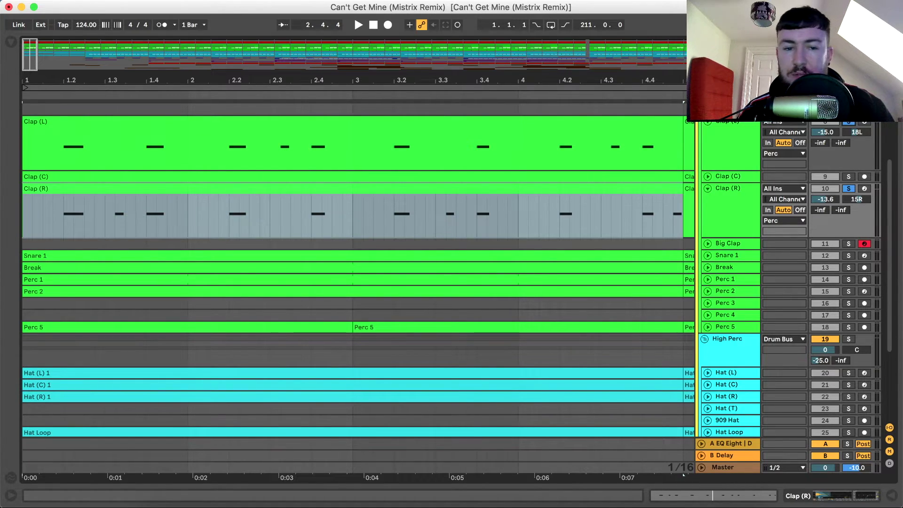
key("space")
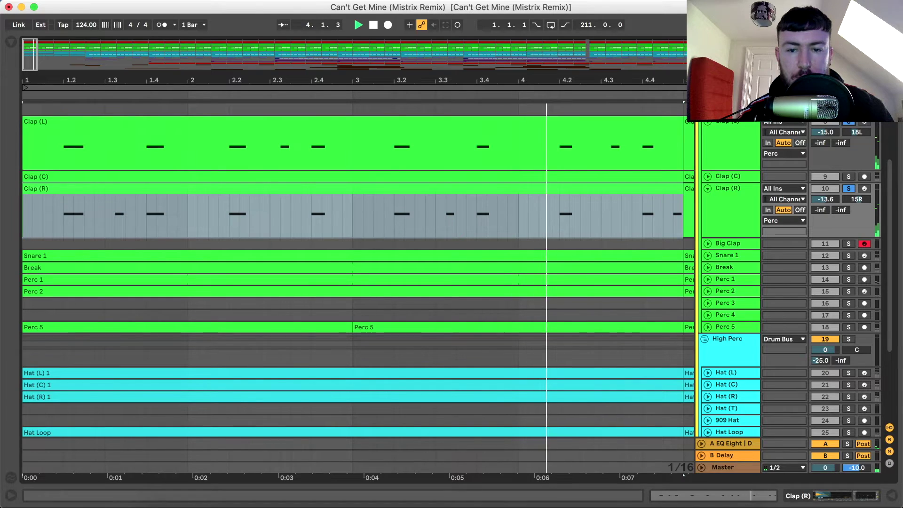
key("space")
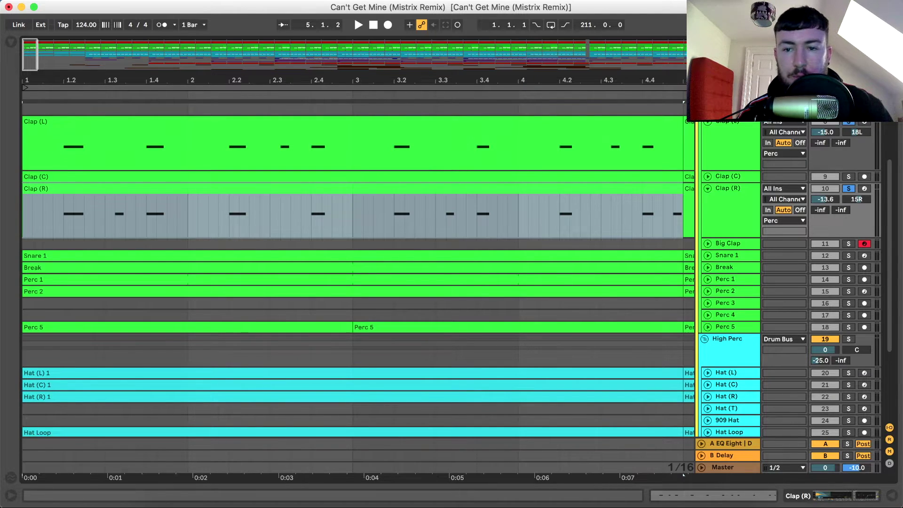
- Fold the Clap (L) and Clap (R) tracks and play all three clap layers soloed together
left_click(707, 122)
left_click(707, 145)
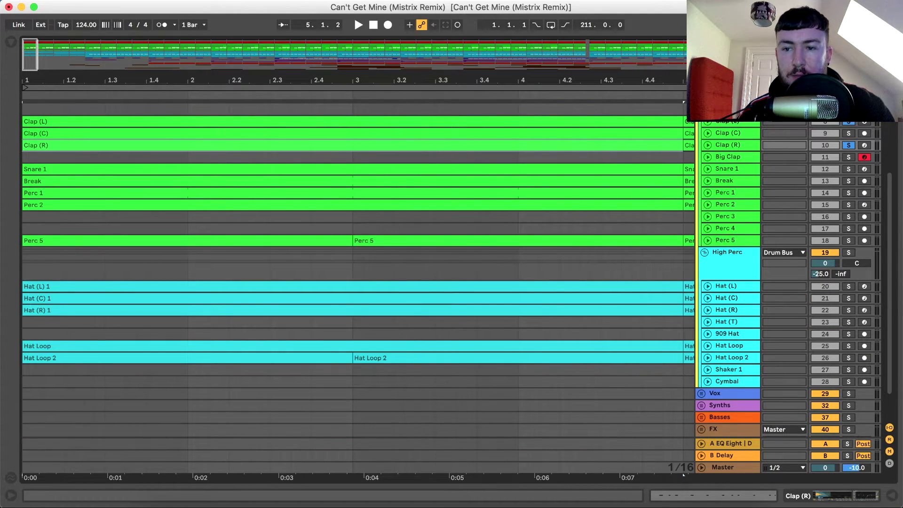
key("space")
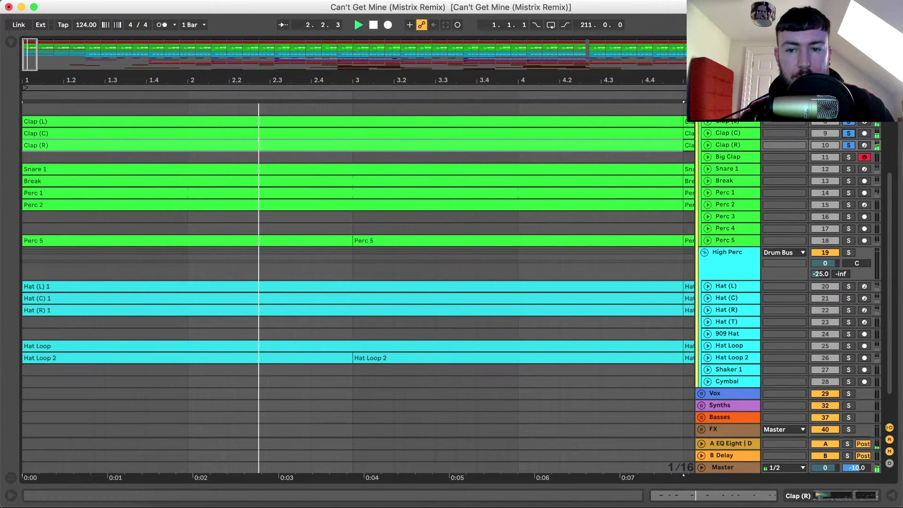
key("space")
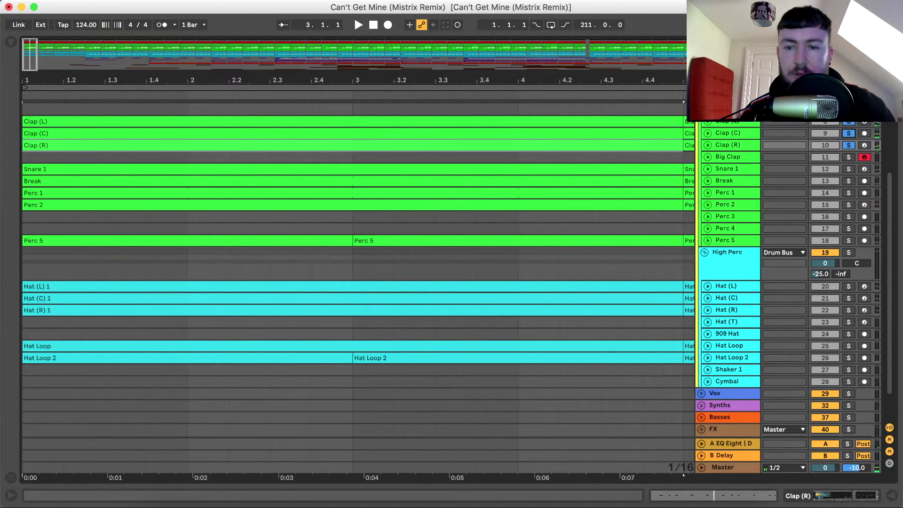
- Unfold the Snare 1 track and audition it soloed from the start of the arrangement
left_click(708, 169)
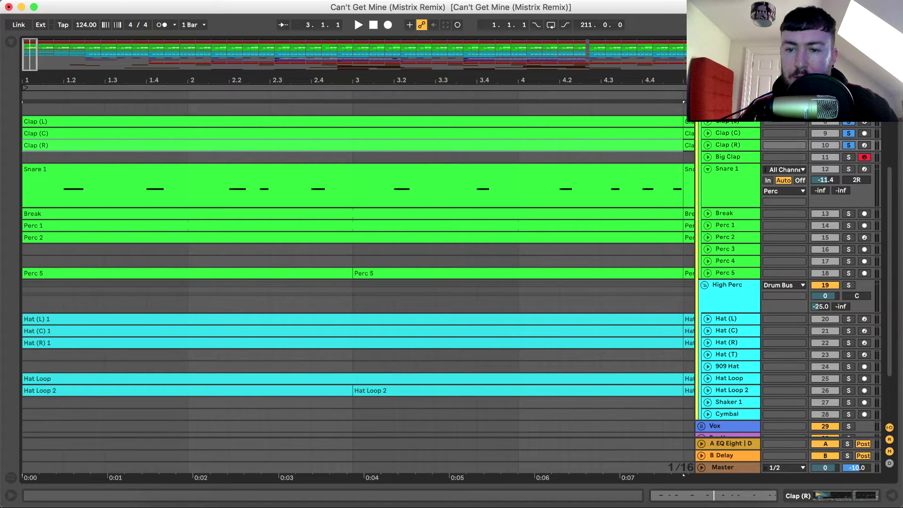
left_click(848, 169)
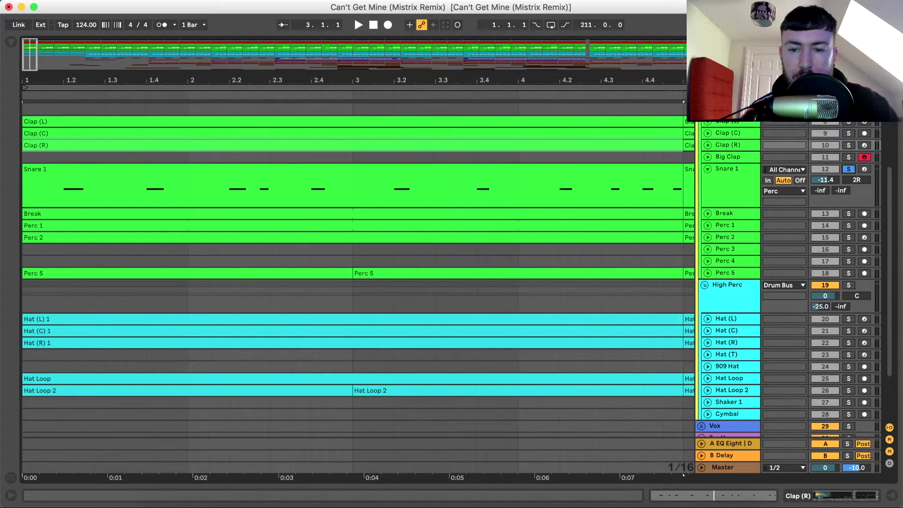
key("space")
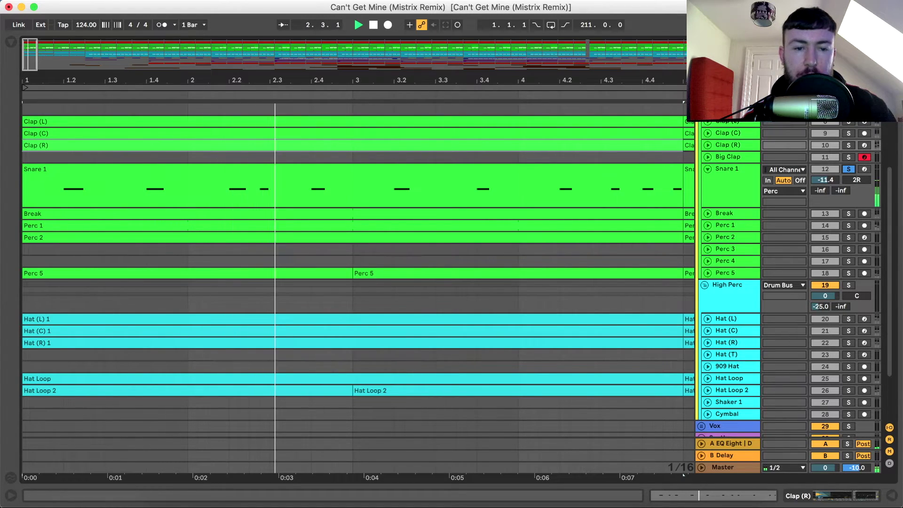
key("space")
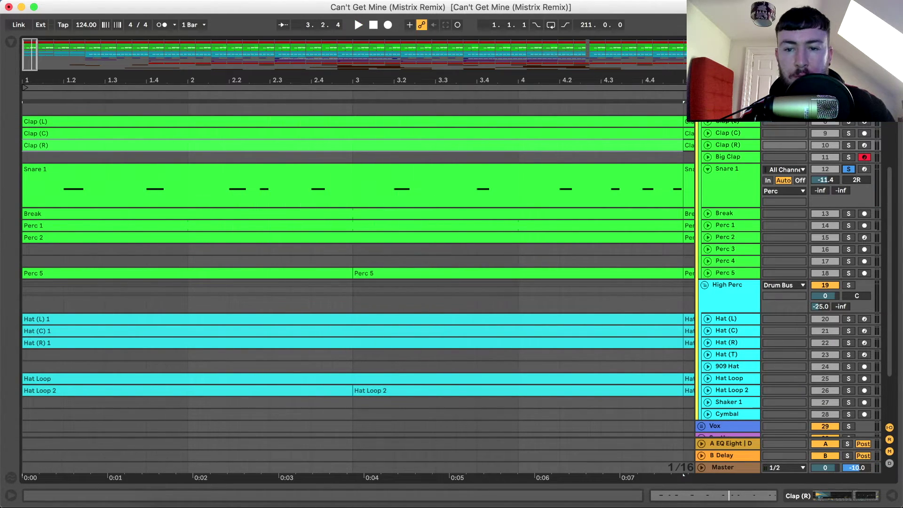
- Add the clap layers to the solo and play them together with Snare 1
left_click(848, 145, "super")
left_click(848, 133, "super")
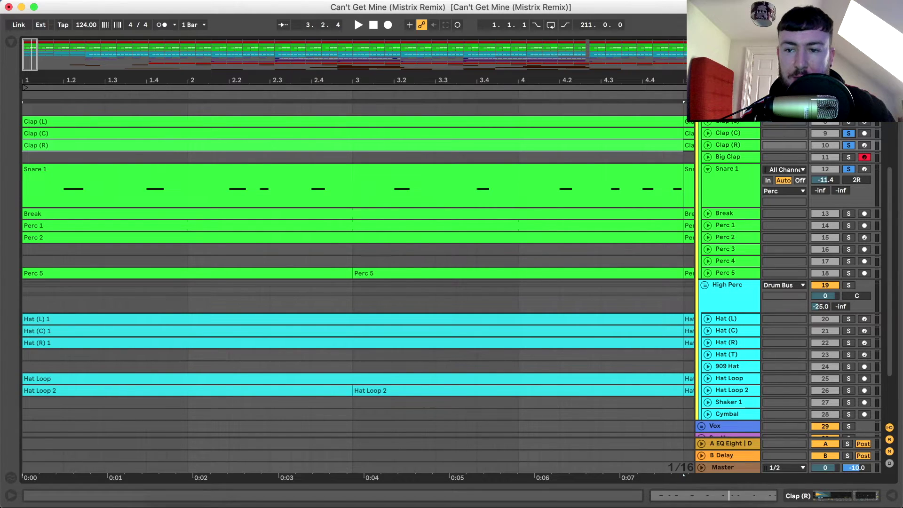
key("space")
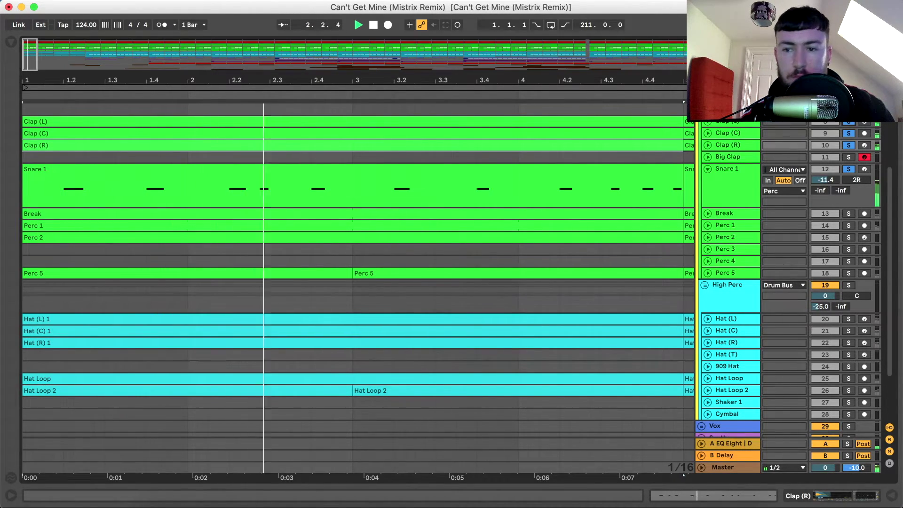
key("space")
- Fold Snare 1, unfold the Break track and audition Break on its own in solo
left_click(708, 169)
left_click(708, 180)
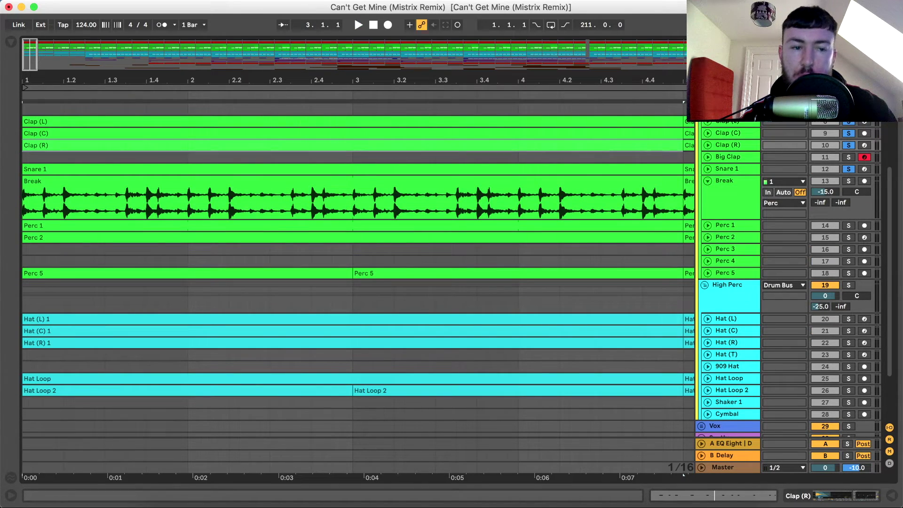
left_click(731, 181)
key("s")
key("space")
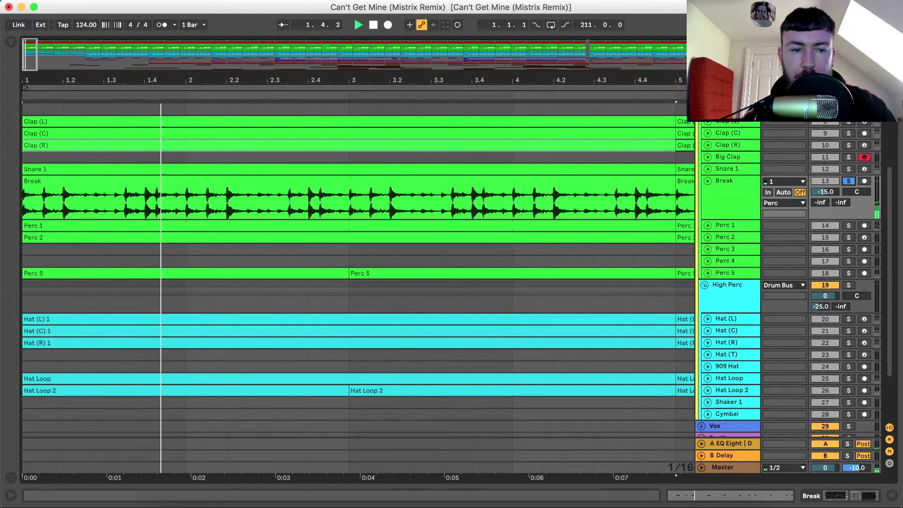
key("space")
- Show the Break track's devices, check the Ghost Kick track and open the Compressor's sidechain source list
key("shift+Tab")
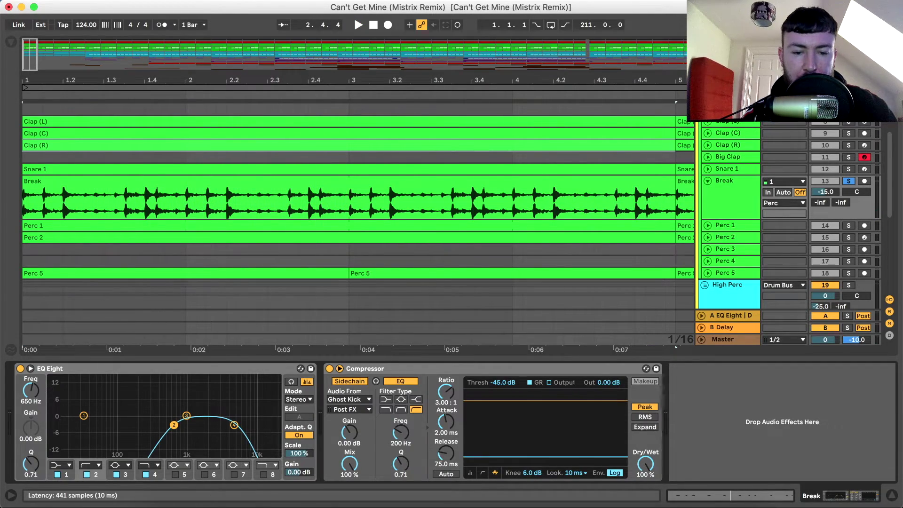
left_click(365, 369)
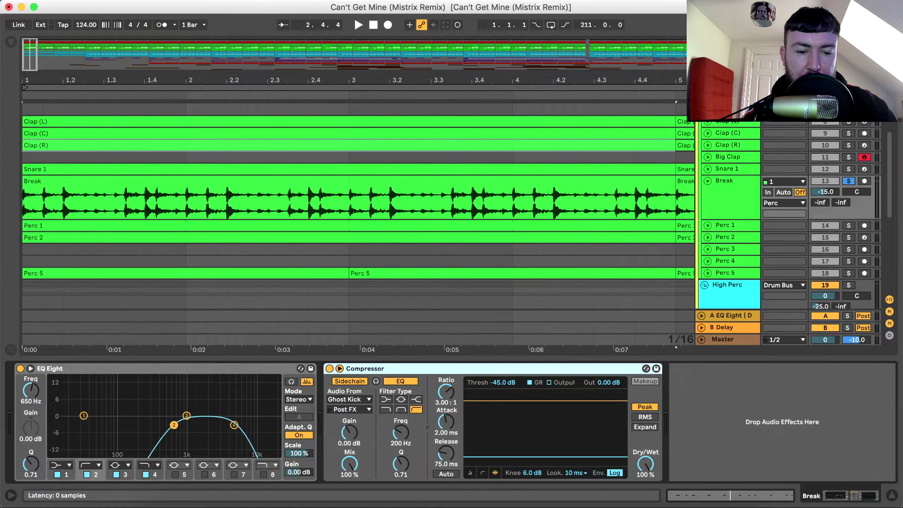
scroll(353, 212, "up", 5)
scroll(357, 211, "down", 6)
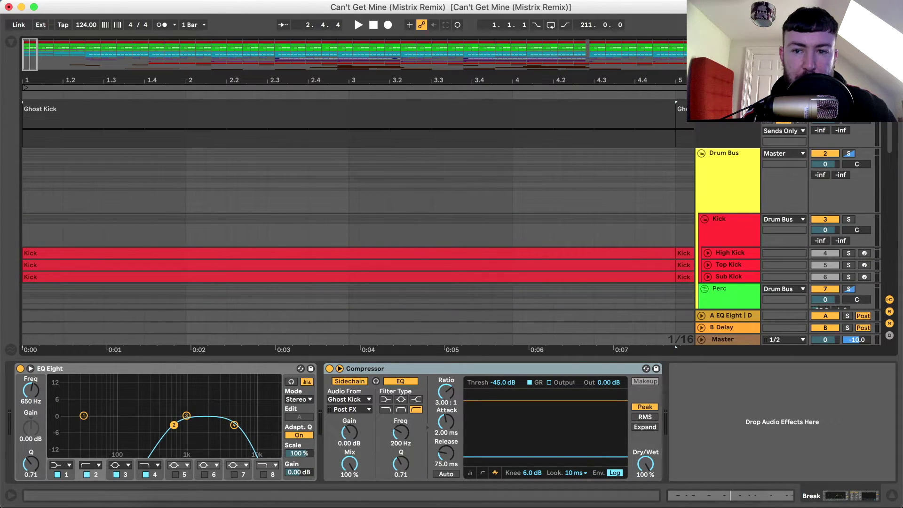
left_click(349, 398)
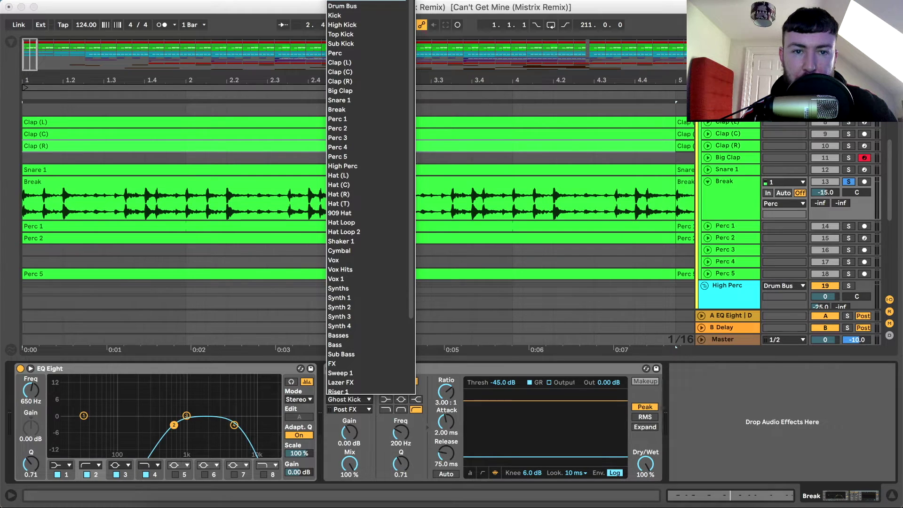
- Close the sidechain source list and audition the soloed Break with its EQ Eight and Compressor active
key("Escape")
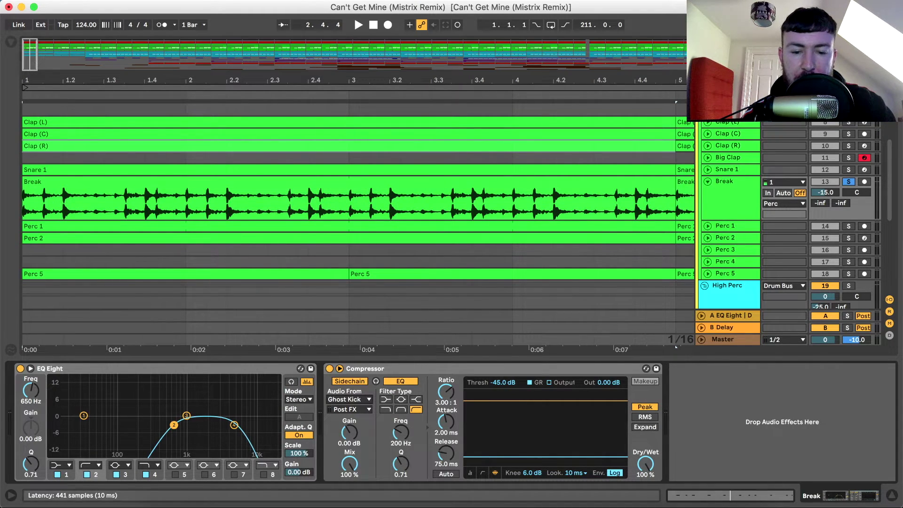
key("space")
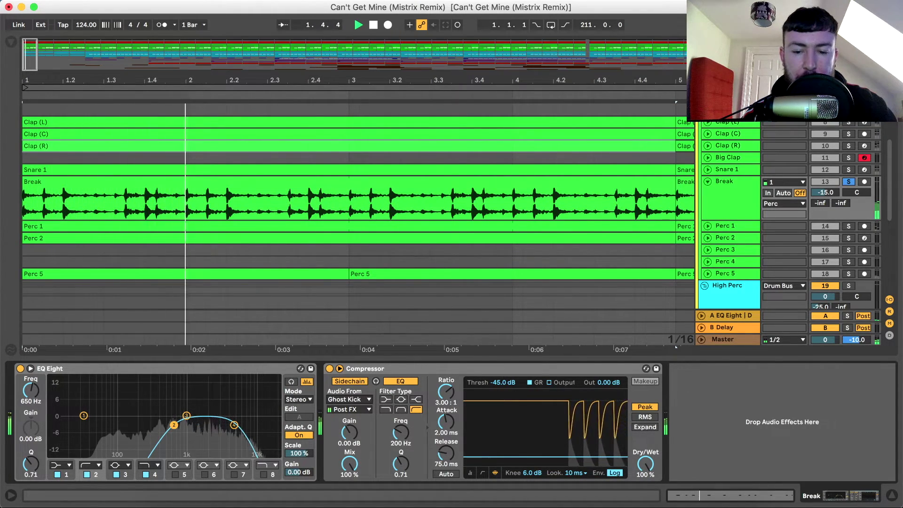
key("space")
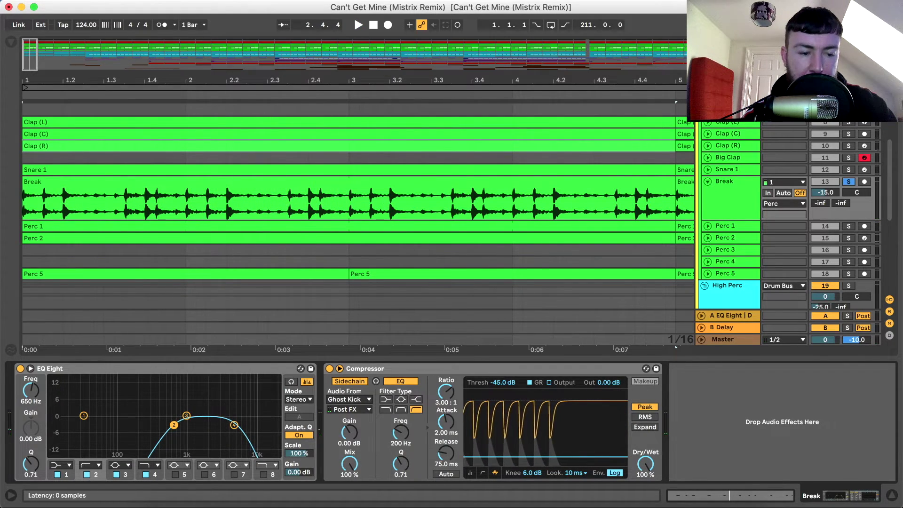
- Bypass Break's EQ Eight and Compressor and audition the unprocessed loop from the start
left_click(20, 368)
left_click(329, 368)
key("space")
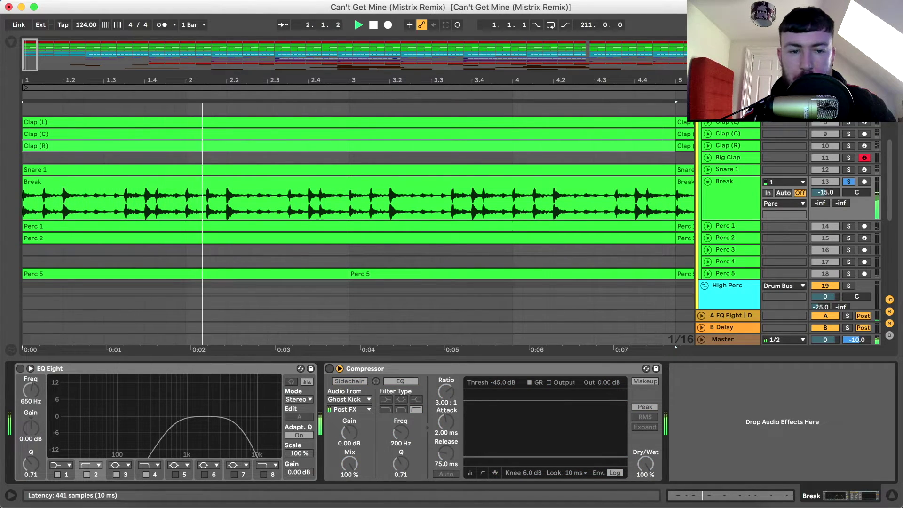
key("space")
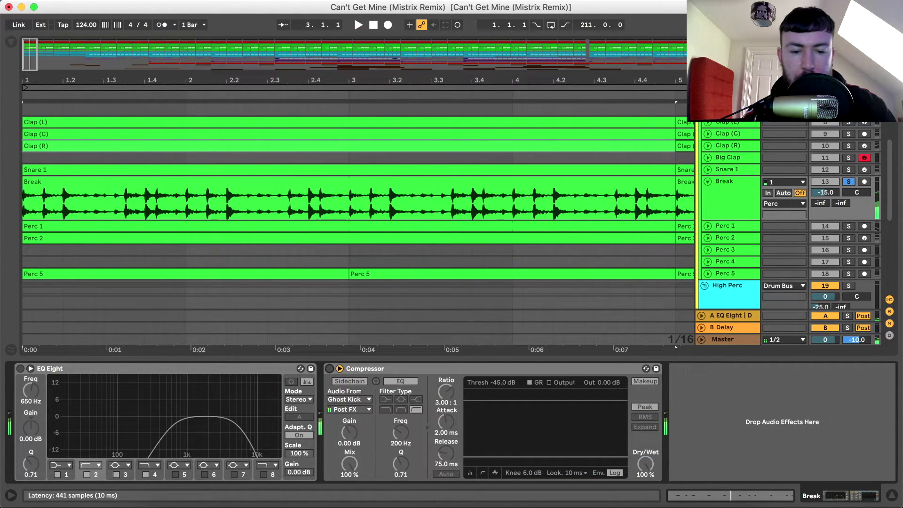
- Re-enable EQ Eight and Compressor on Break, fold the track and play it again in solo
key("0")
left_click(330, 368)
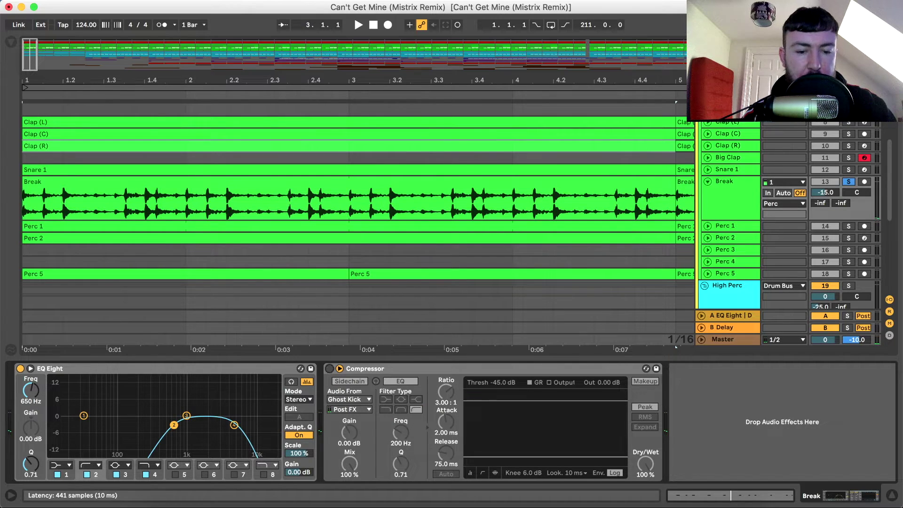
left_click(708, 181)
key("space")
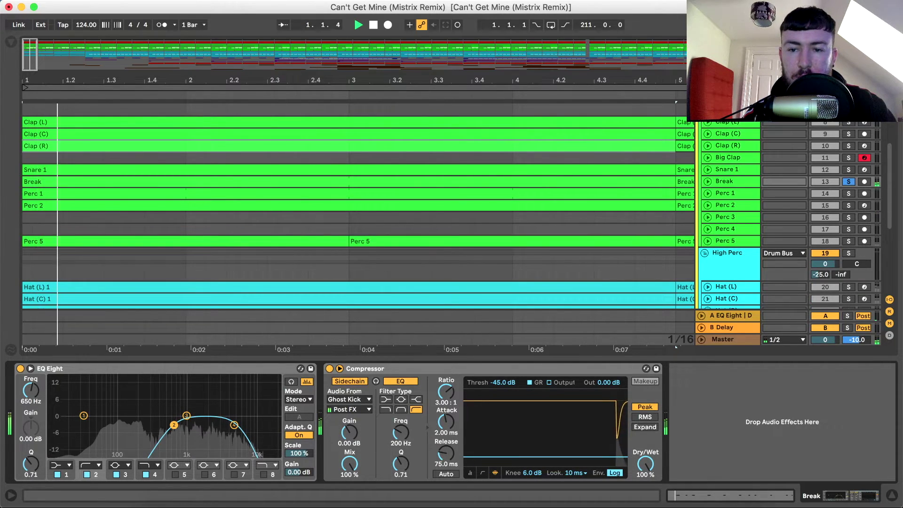
- Unfold Perc 1, audition it on its own in solo and show its device chain
left_click(708, 193)
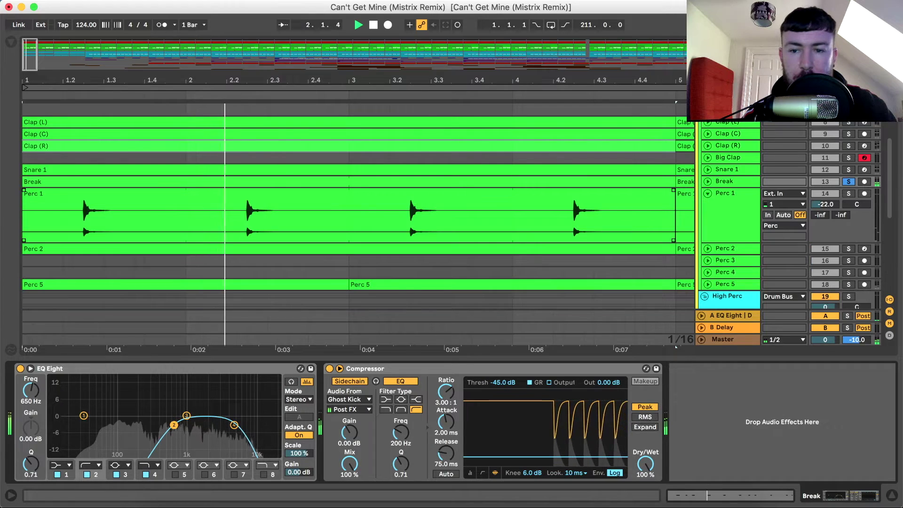
key("space")
key("s")
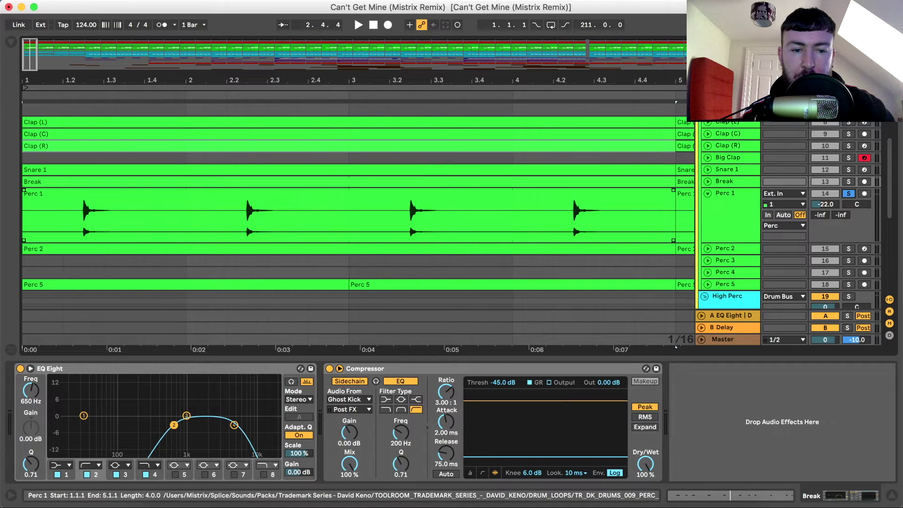
key("space")
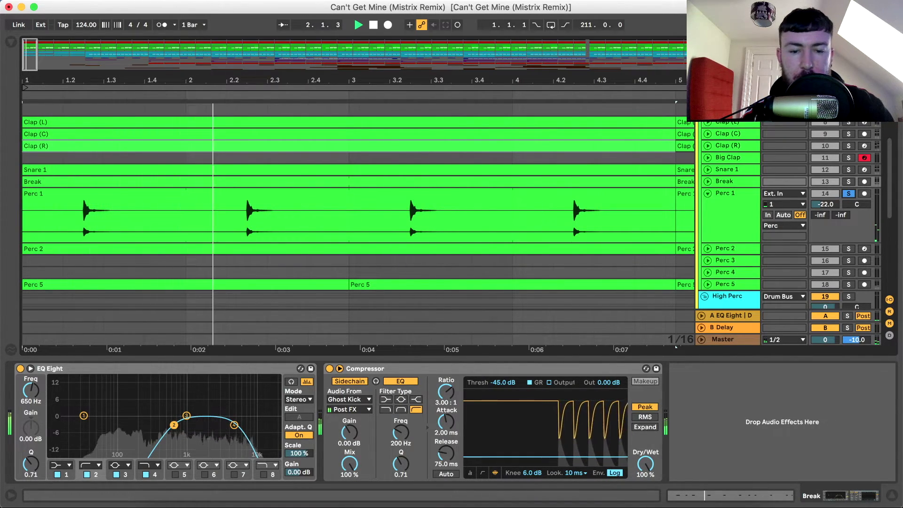
key("space")
left_click(730, 193)
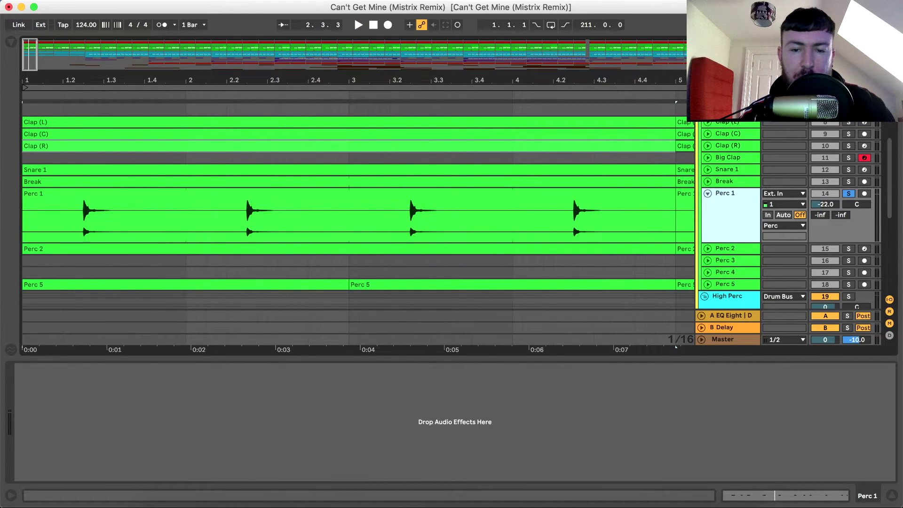
- Show Perc 2's pattern and devices and audition it on its own in solo
left_click(730, 249)
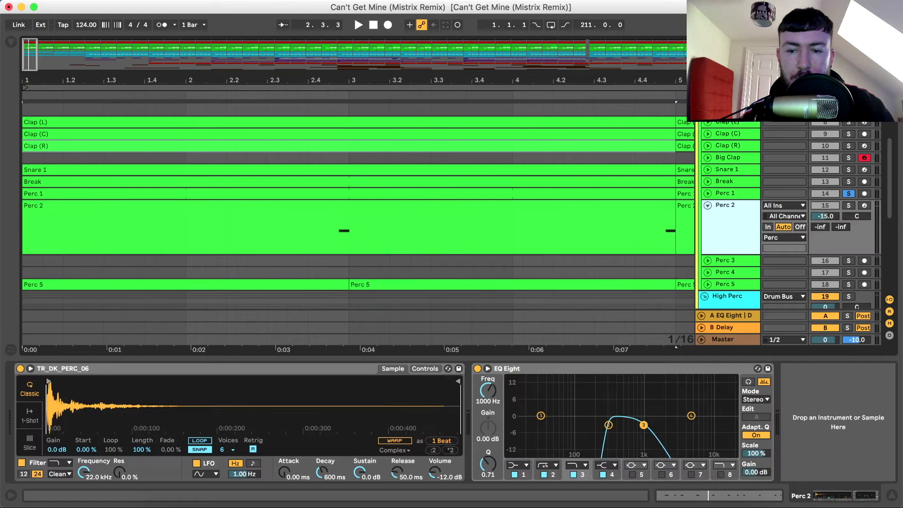
left_click(848, 205)
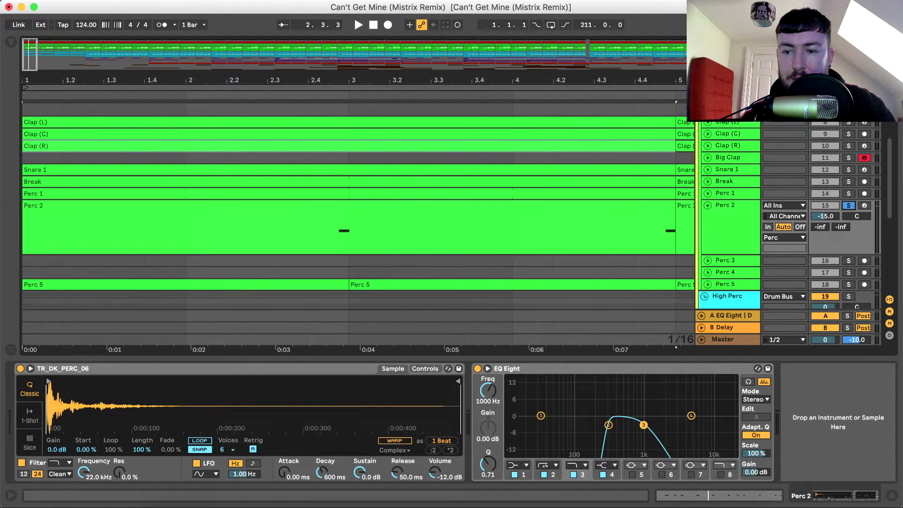
key("space")
key("space")
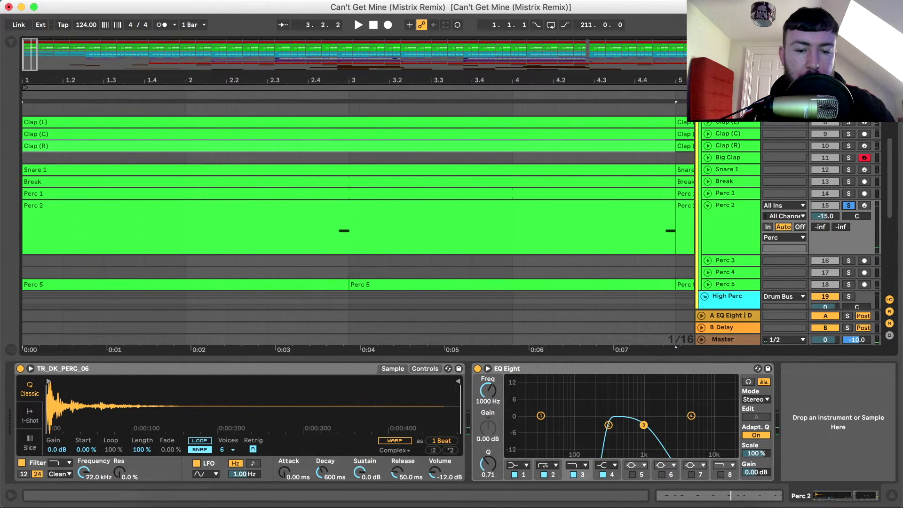
- Fold Perc 2 and audition it together with Break and Perc 1 in solo
left_click(708, 206)
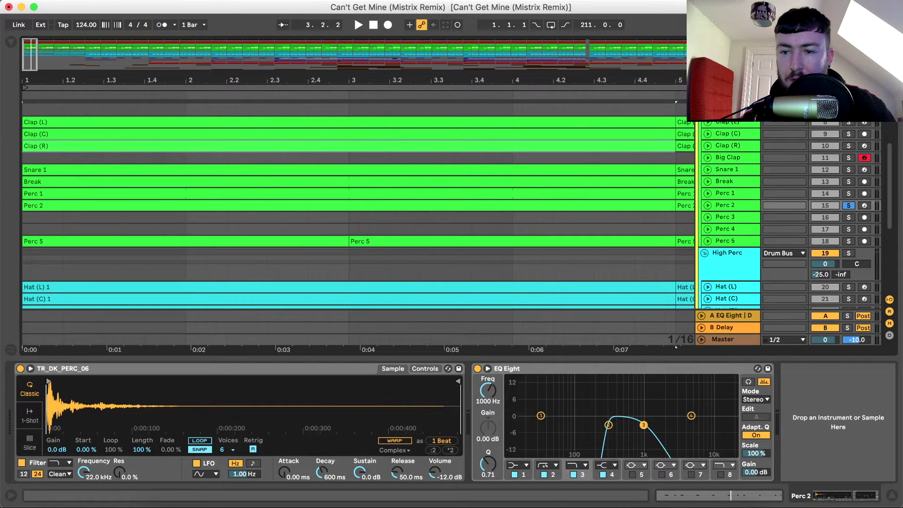
key("space")
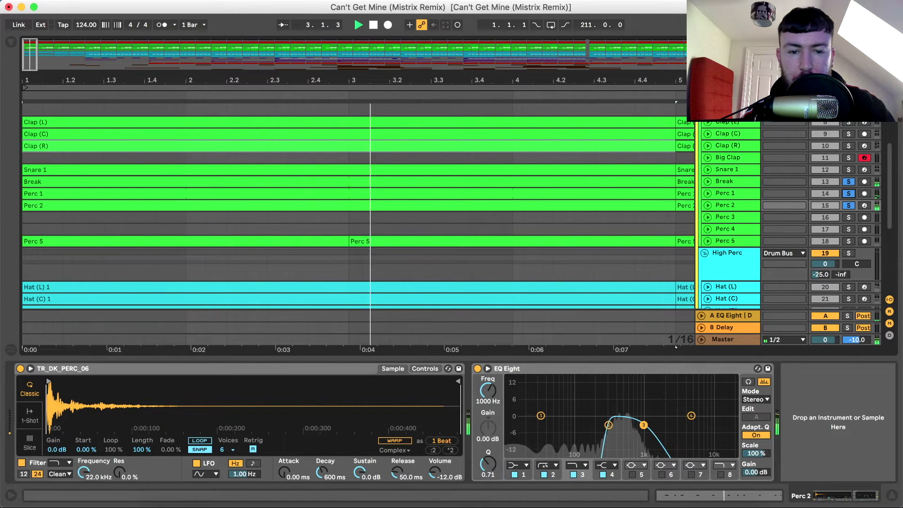
key("space")
- Unfold the Perc 3 track and select its first clip, starting at bar 17
scroll(359, 212, "down", 5)
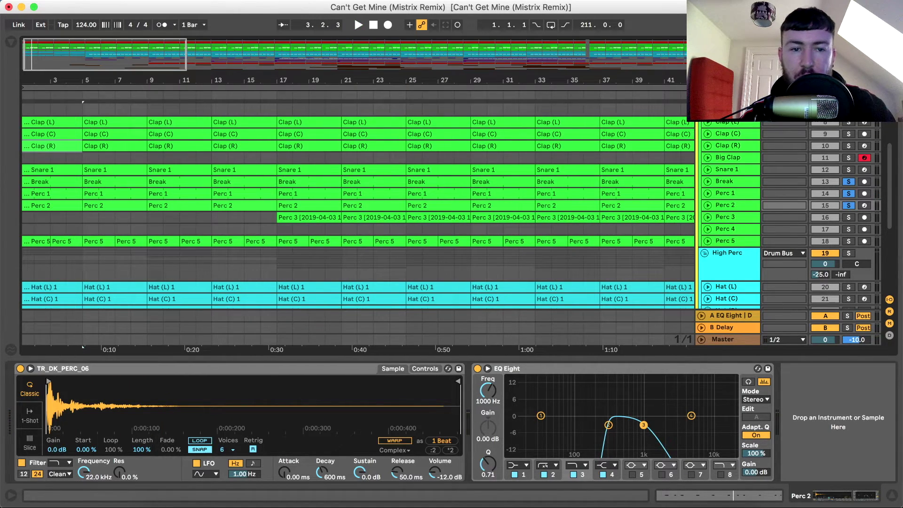
key("plus")
key("plus")
key("plus")
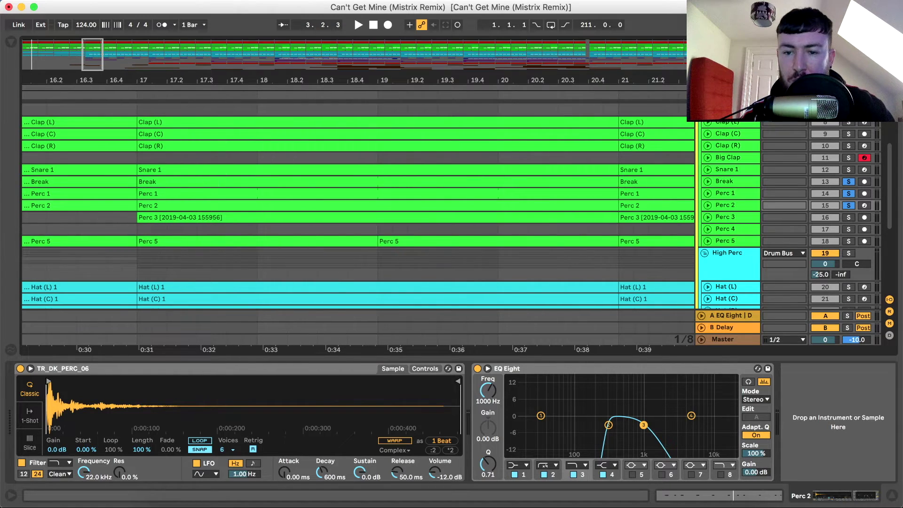
left_click(708, 217)
left_click(377, 218)
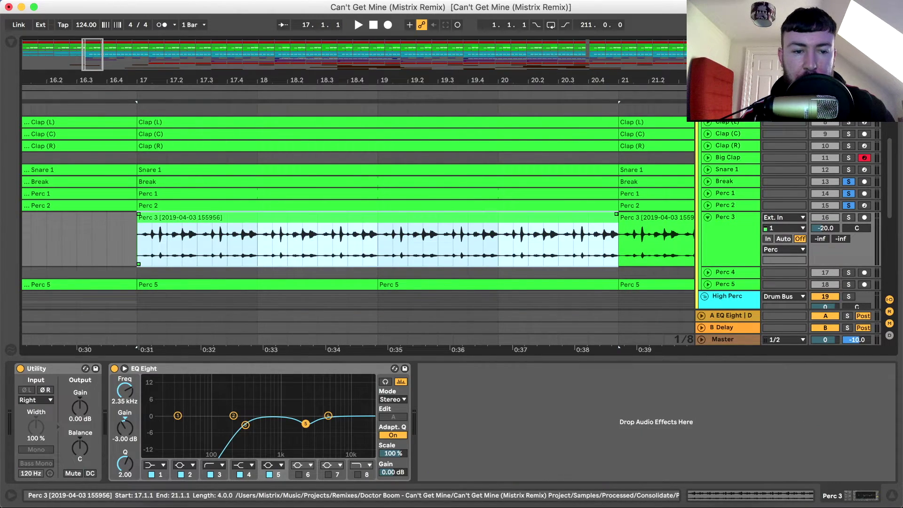
- Solo Perc 3 on its own and audition it from bar 17
left_click(848, 217)
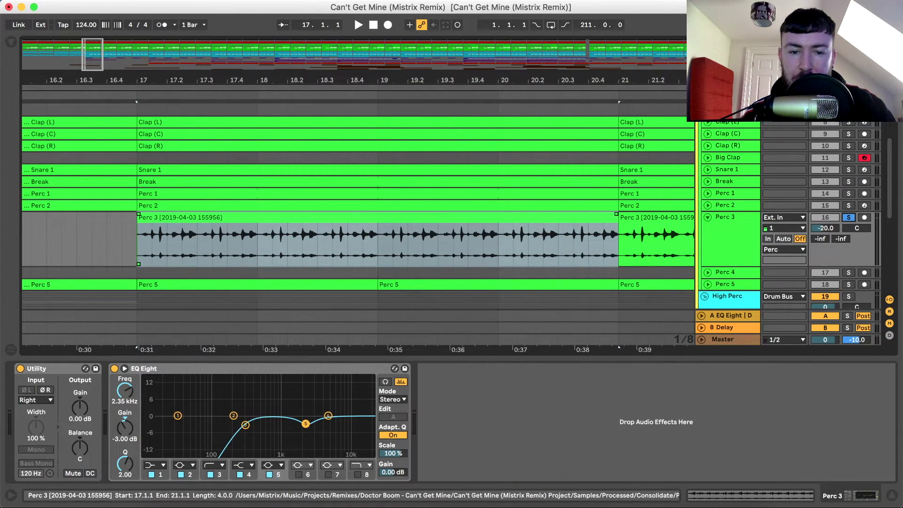
scroll(357, 207, "down", 3)
key("space")
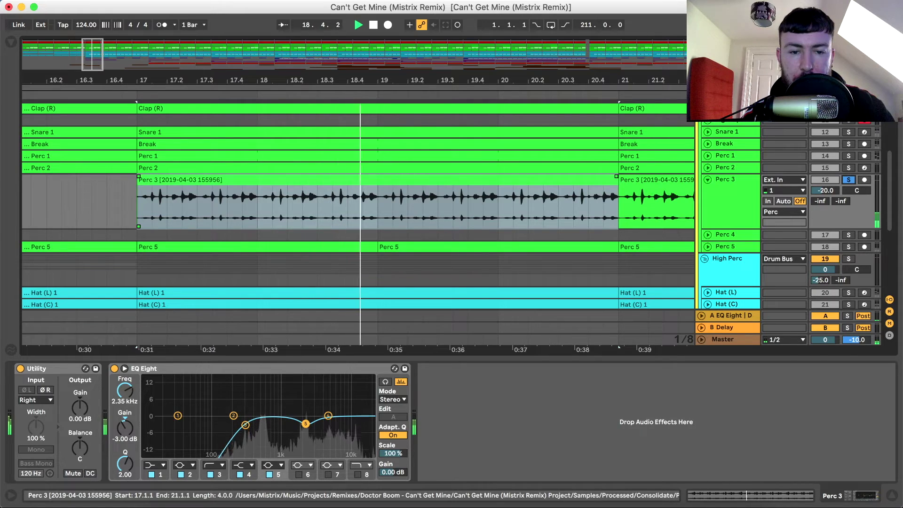
key("space")
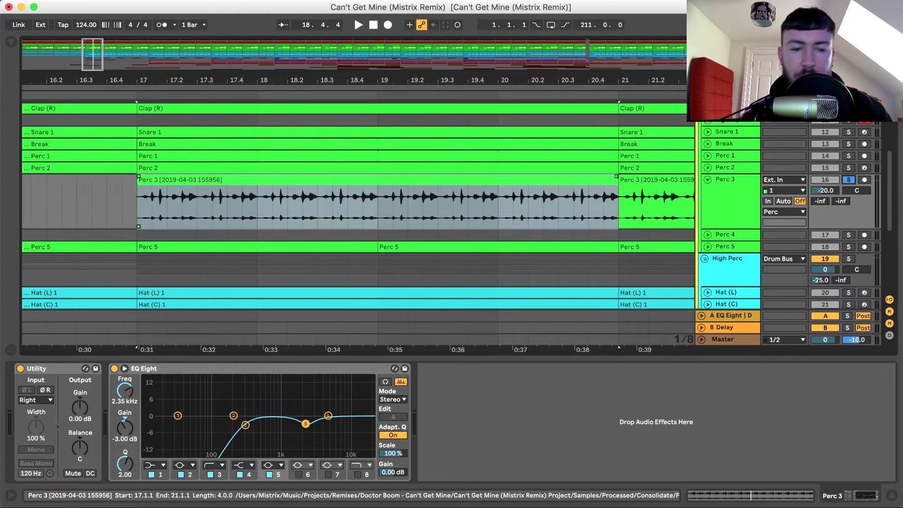
- Select the Utility device on Perc 3 and replay the soloed clip from bar 17
left_click(52, 369)
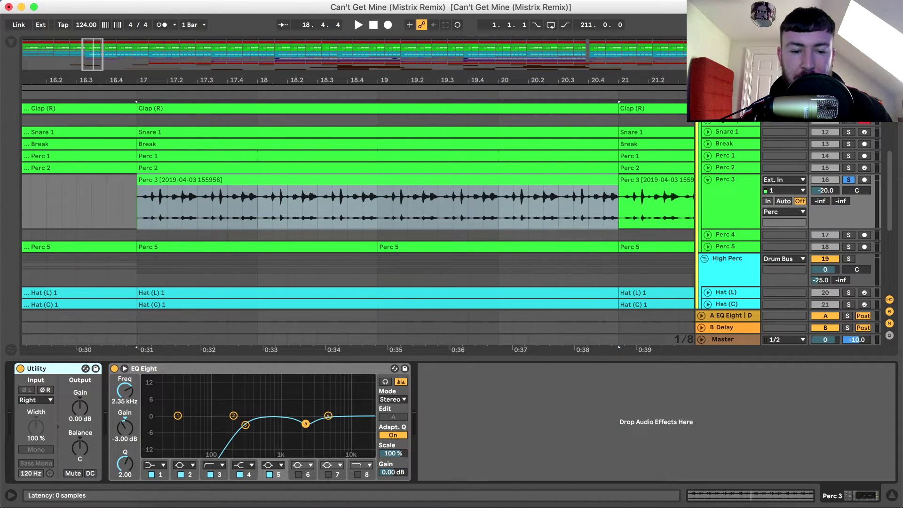
key("space")
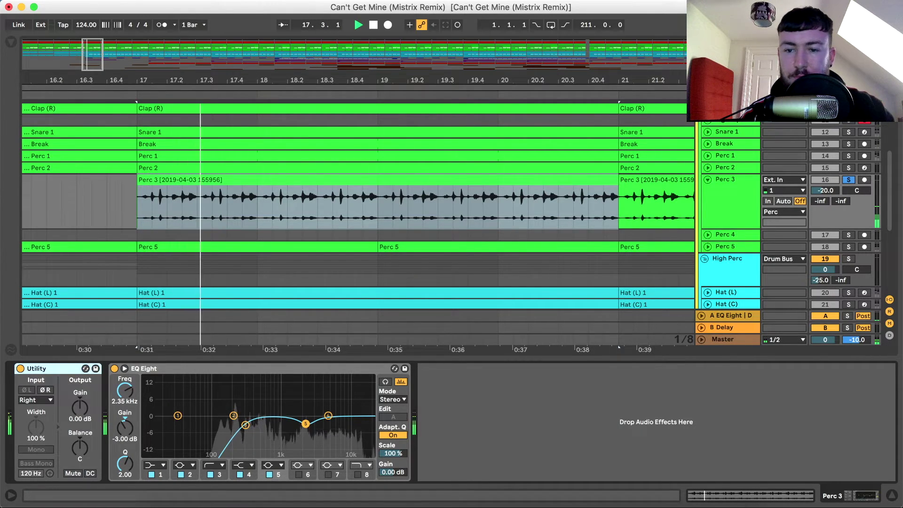
key("space")
- Fold Perc 3, return to the arrangement's start, then solo and unfold Perc 5 with its first clip selected
key("u")
left_click_drag(601, 80, 678, 71)
left_click_drag(80, 54, 45, 42)
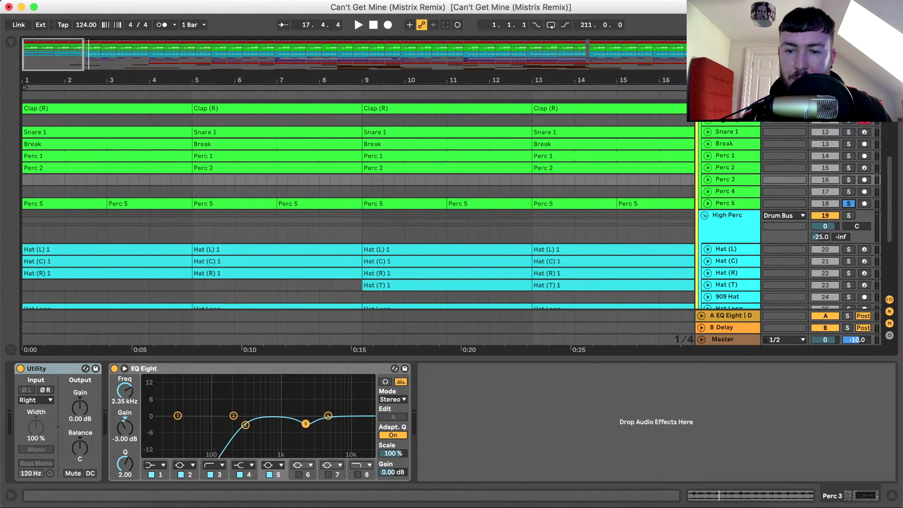
left_click(708, 203)
left_click(104, 202)
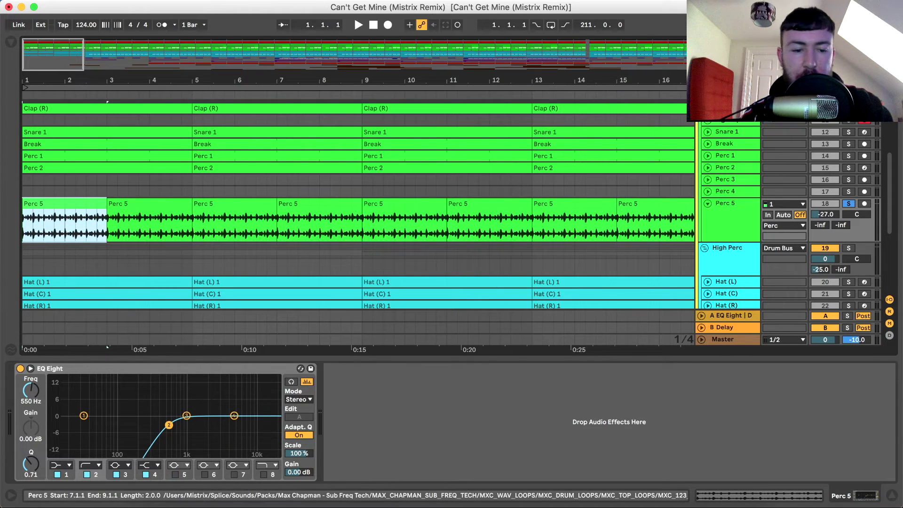
- Audition the soloed Perc 5 clip from bar 1 and examine its waveform up close
key("space")
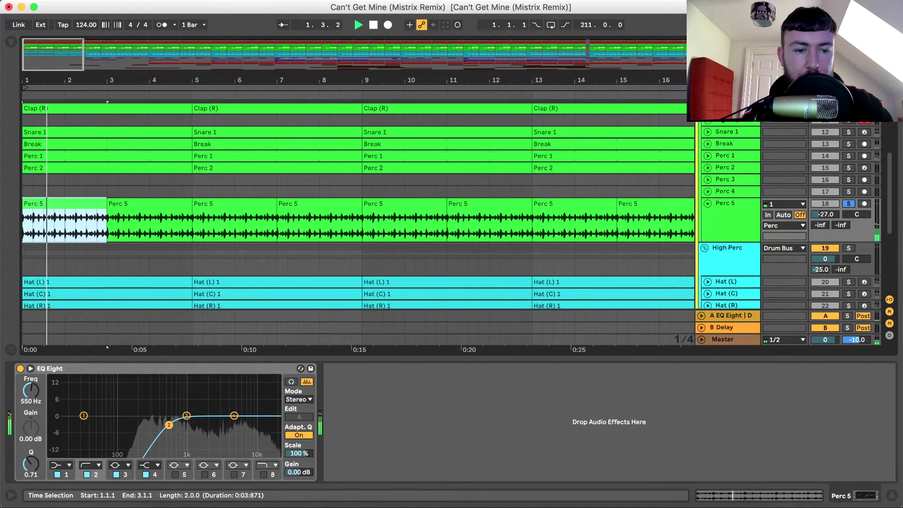
key("plus")
key("plus")
key("plus")
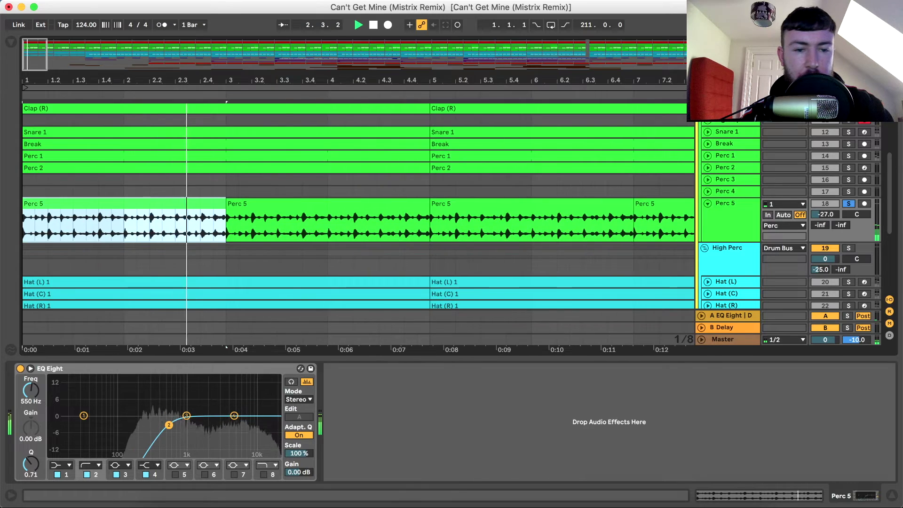
key("plus")
key("space")
key("plus")
key("plus")
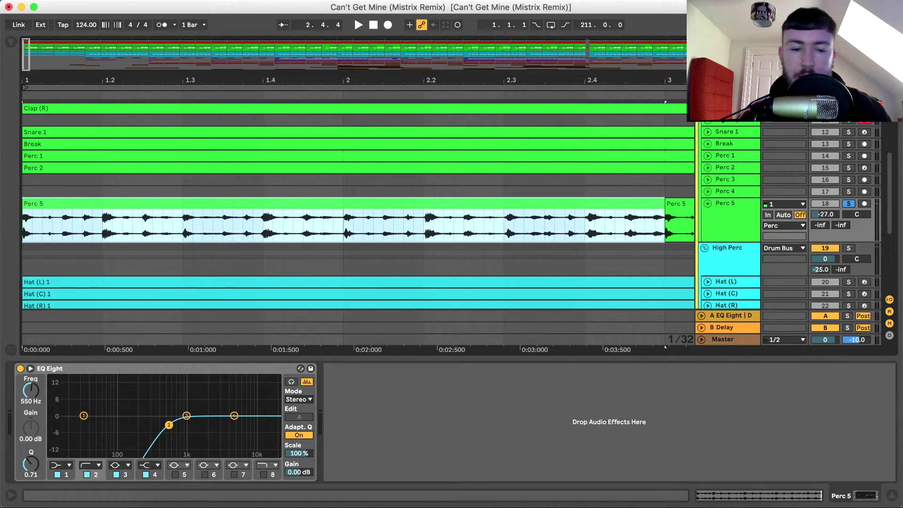
- Hide the device view, solo the Kick and Perc groups and deactivate the Perc 5 track
left_click(49, 369)
key("super+alt+l")
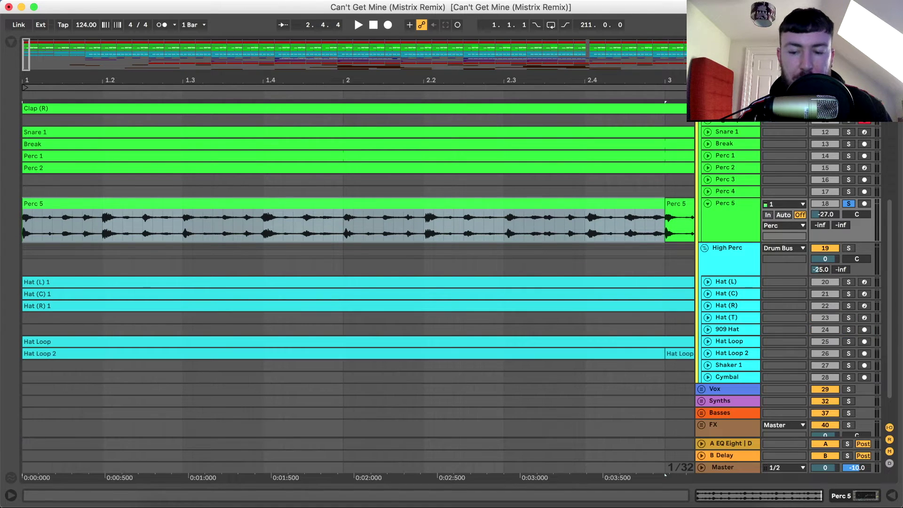
scroll(358, 282, "up", 5)
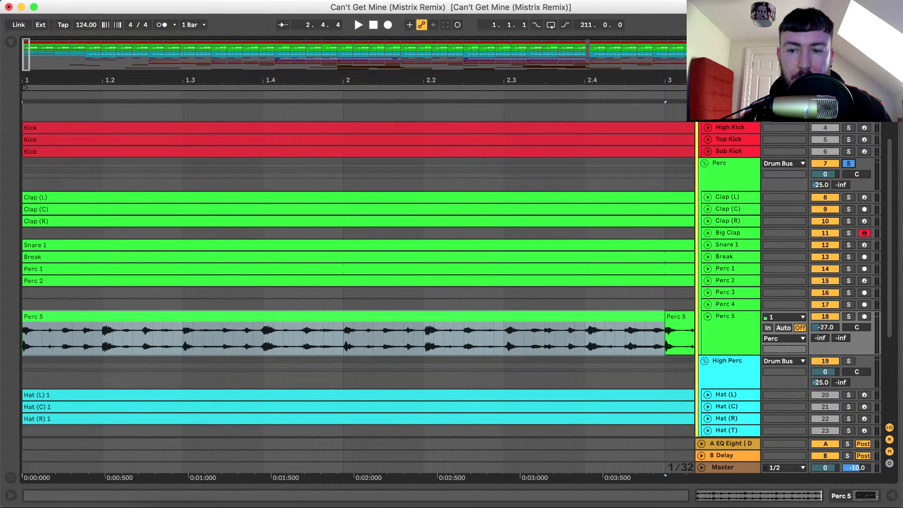
left_click(825, 316)
scroll(357, 282, "down", 4)
scroll(358, 282, "up", 2)
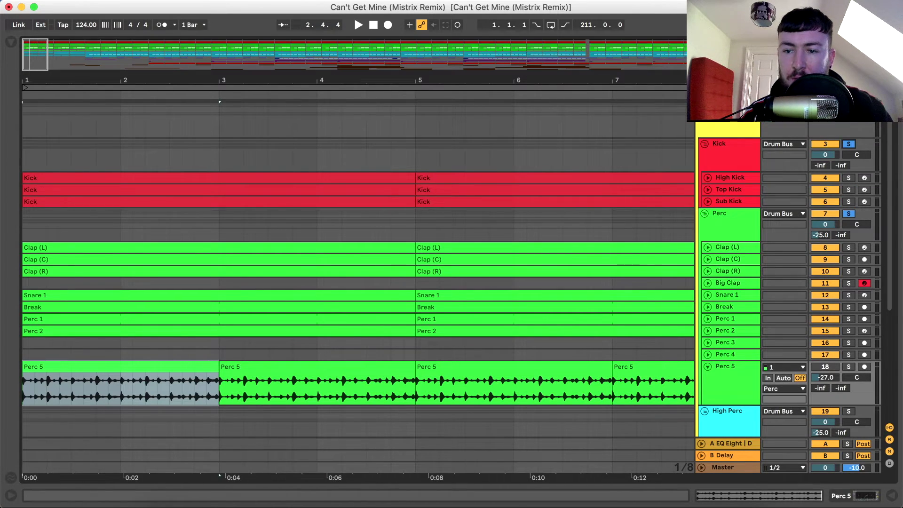
scroll(358, 282, "down", 5)
- Compare the soloed Kick and Perc groups playing without Perc 5 and with Perc 5 activated
key("space")
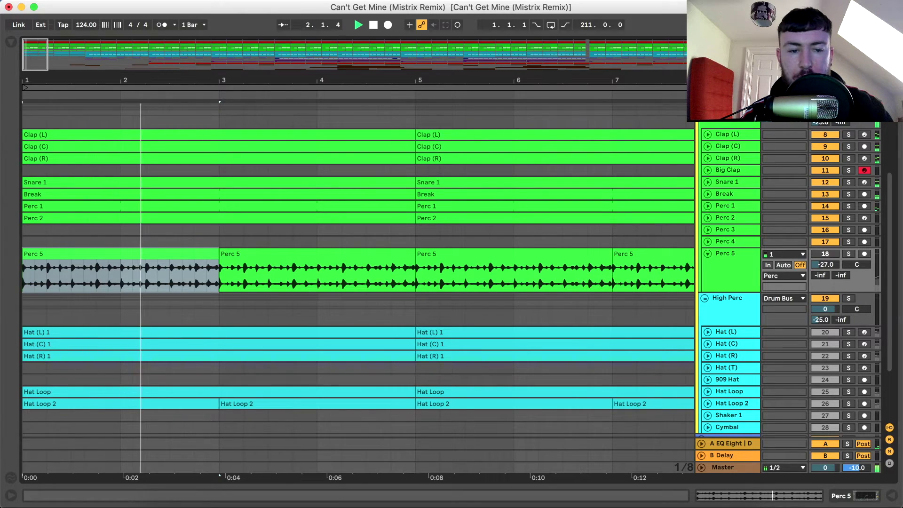
key("space")
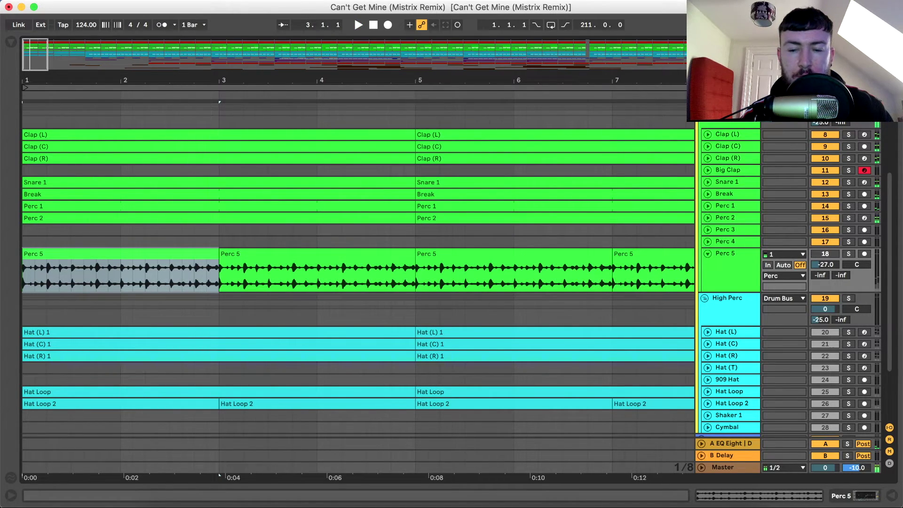
key("space")
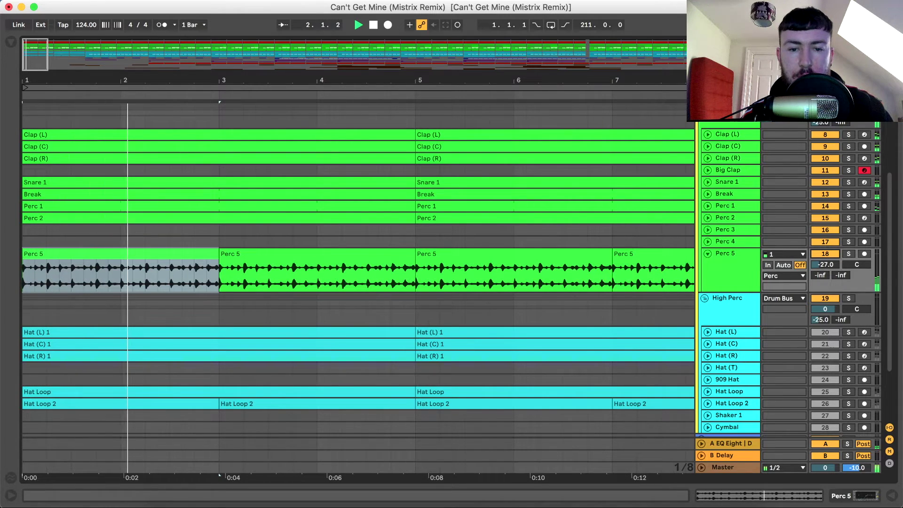
- Stop playback and fold Perc 5, then solo the High Perc group and audition it from bar 1
key("space")
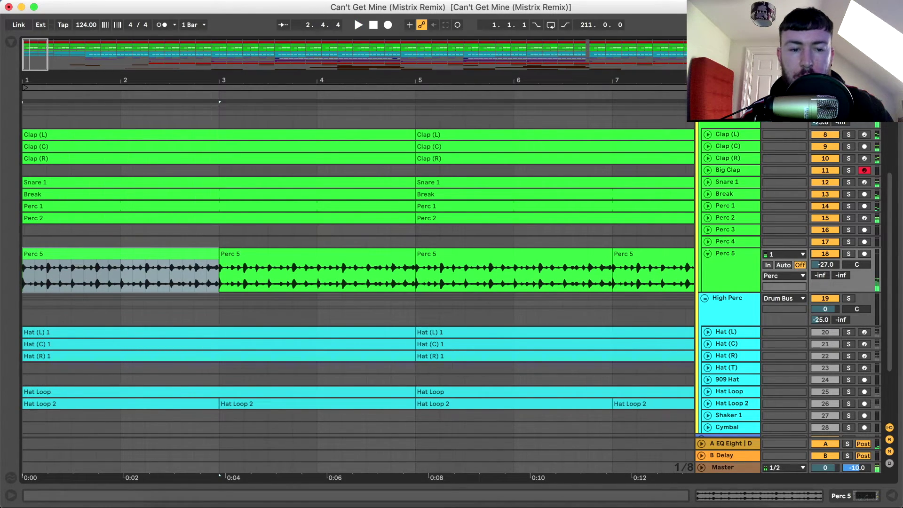
key("u")
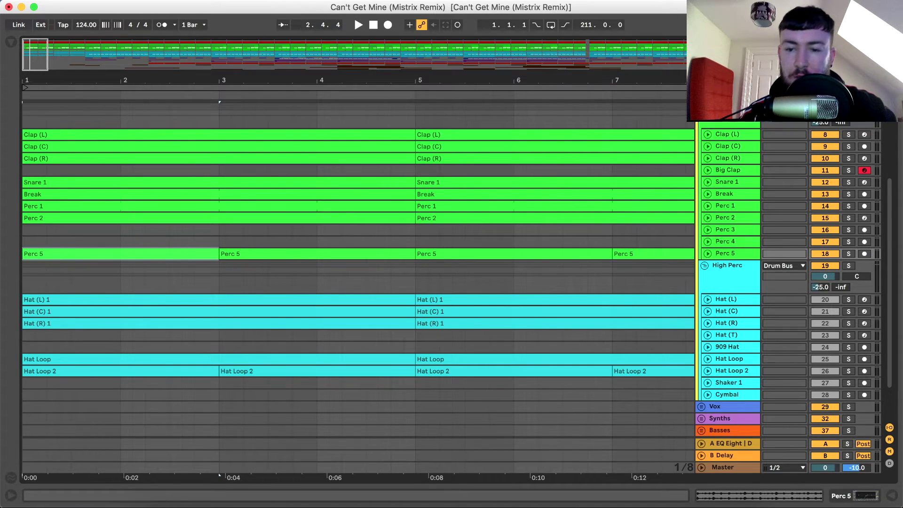
scroll(120, 254, "down", 5)
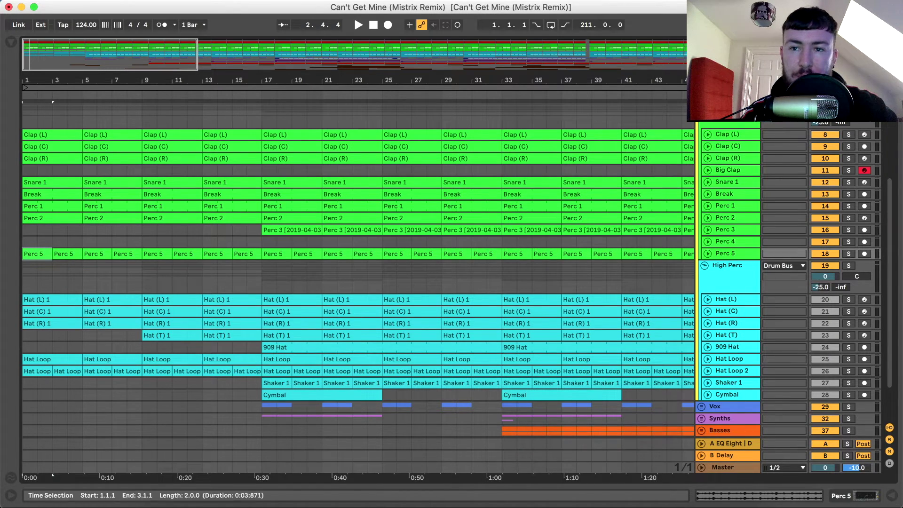
scroll(357, 283, "down", 3)
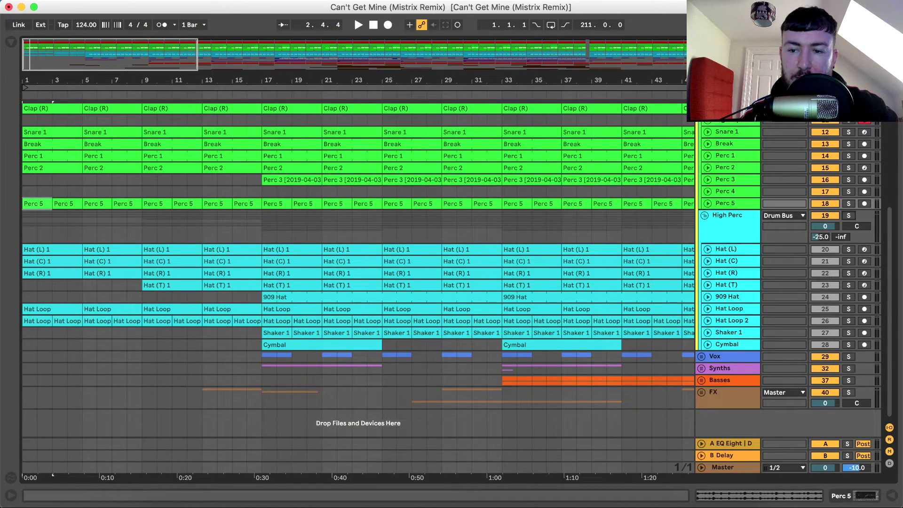
left_click(848, 215)
key("space")
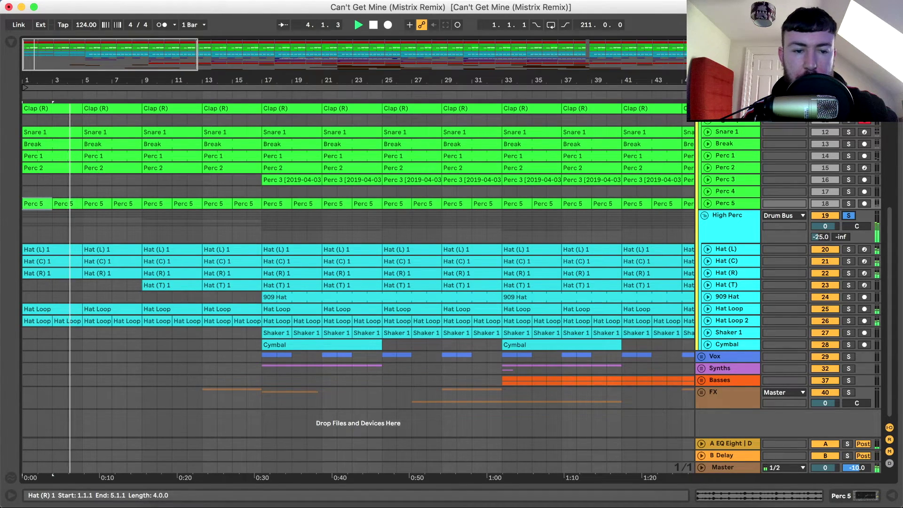
key("space")
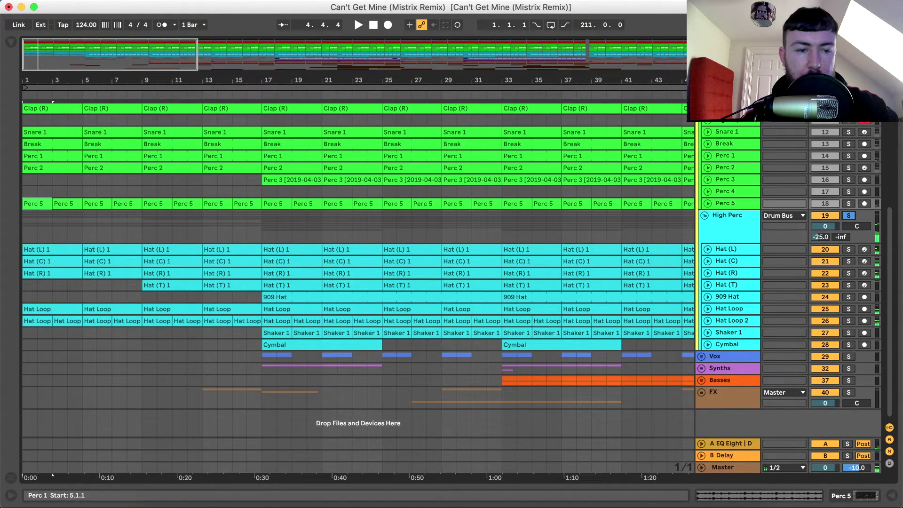
- Unfold and solo Hat (C), open its devices and briefly audition it from bar 1
key("z")
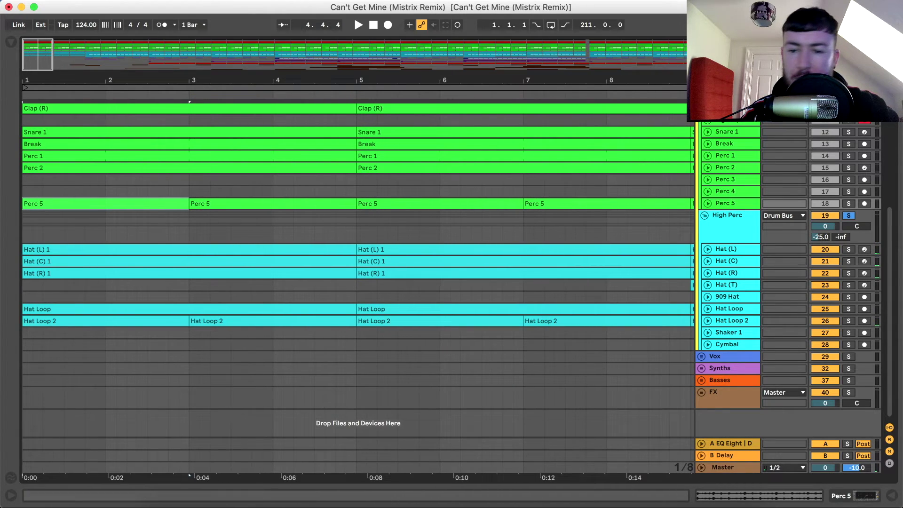
left_click(708, 261)
left_click(849, 261)
double_click(726, 261)
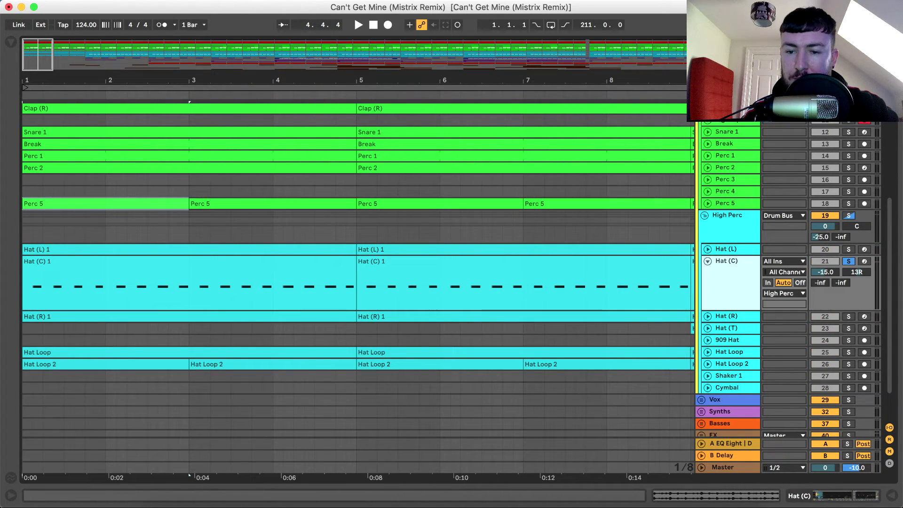
key("space")
key("space")
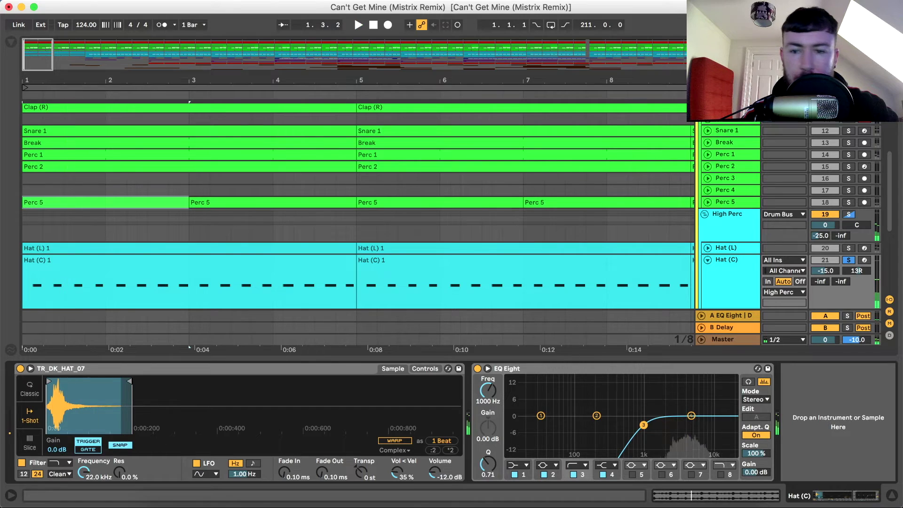
- Fold Hat (C), return the solo to the whole High Perc group and show the group's effects chain
left_click(728, 214)
double_click(21, 423)
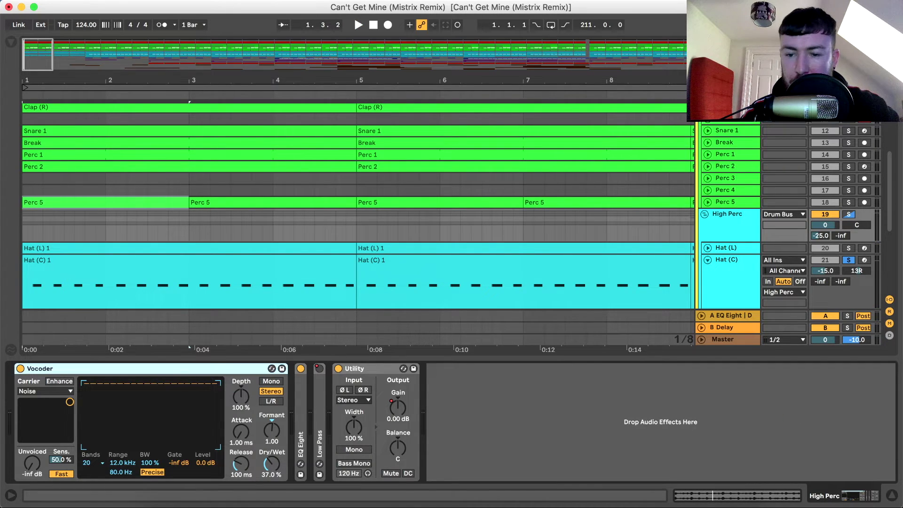
key("super+alt+l")
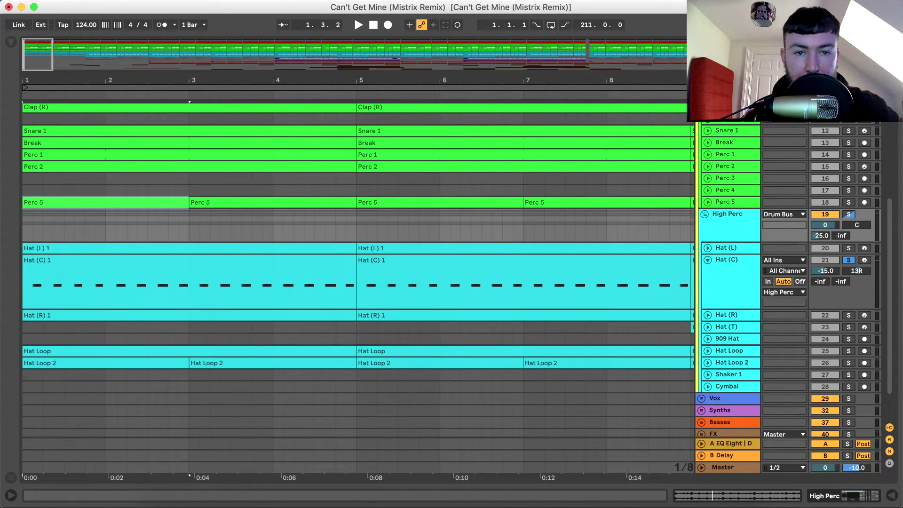
left_click(708, 259)
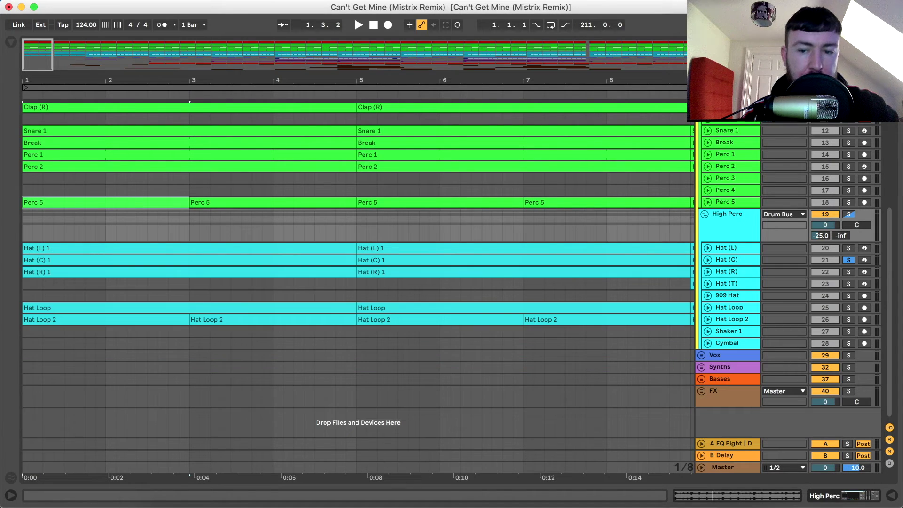
key("super+alt+l")
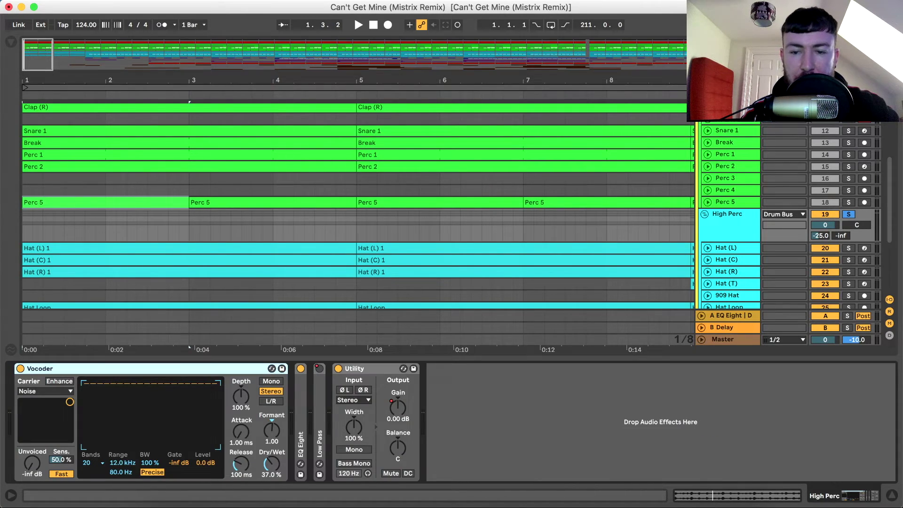
- Compare the soloed High Perc group from bar 1 with its Vocoder bypassed and active
key("0")
key("space")
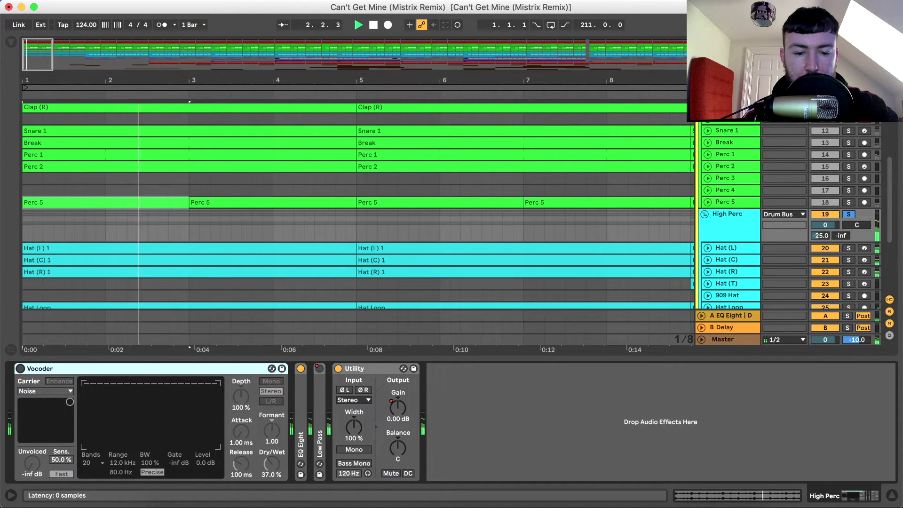
key("space")
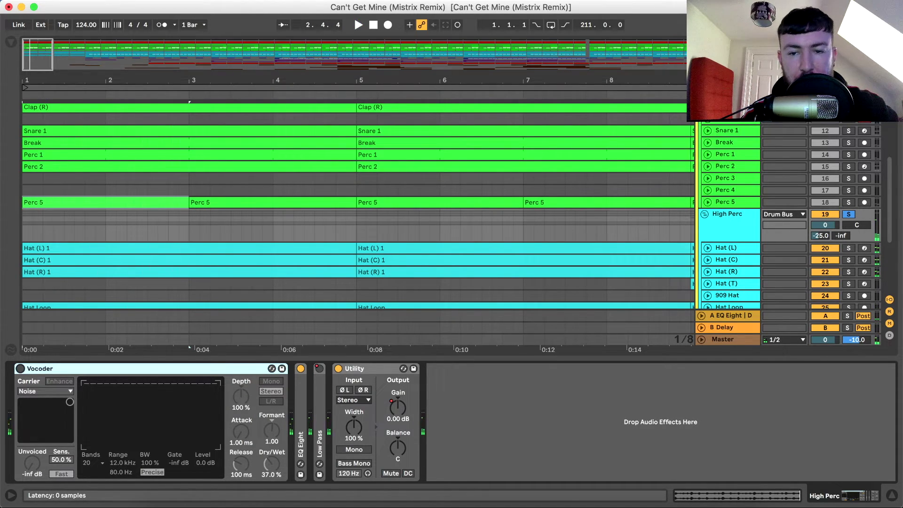
key("0")
key("space")
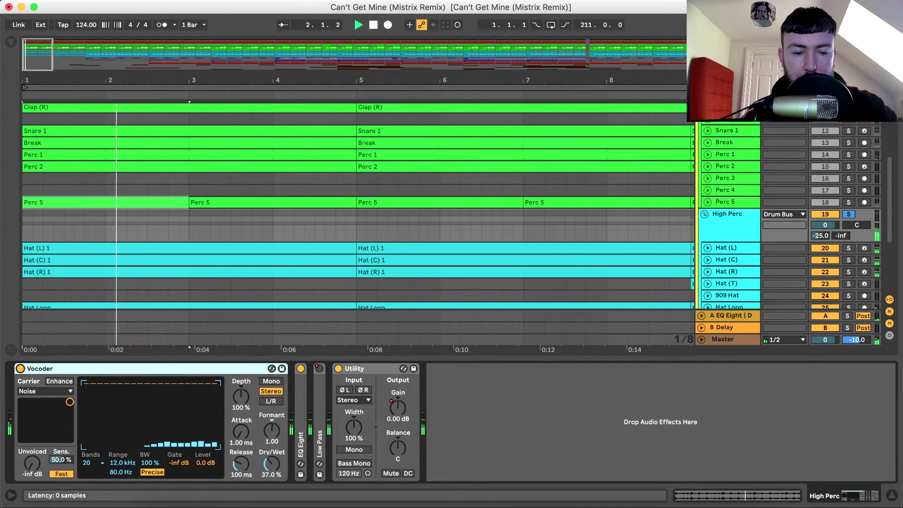
key("0")
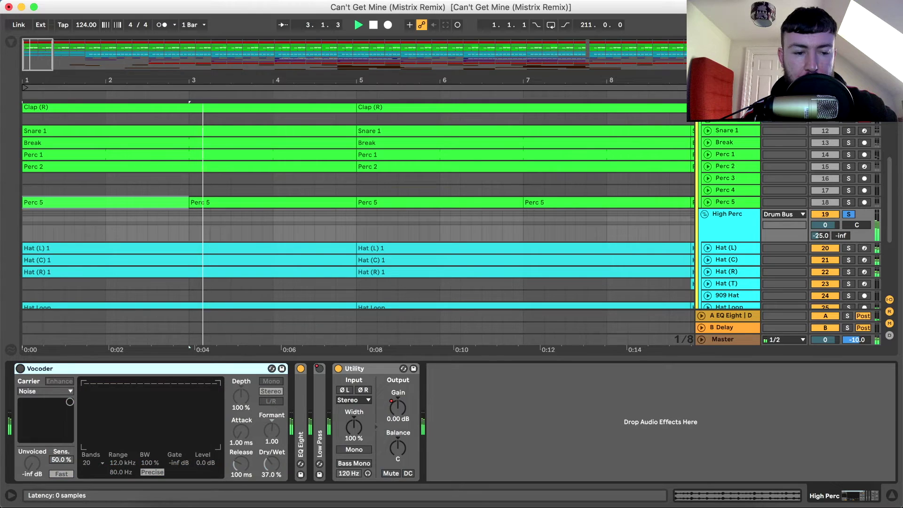
key("0")
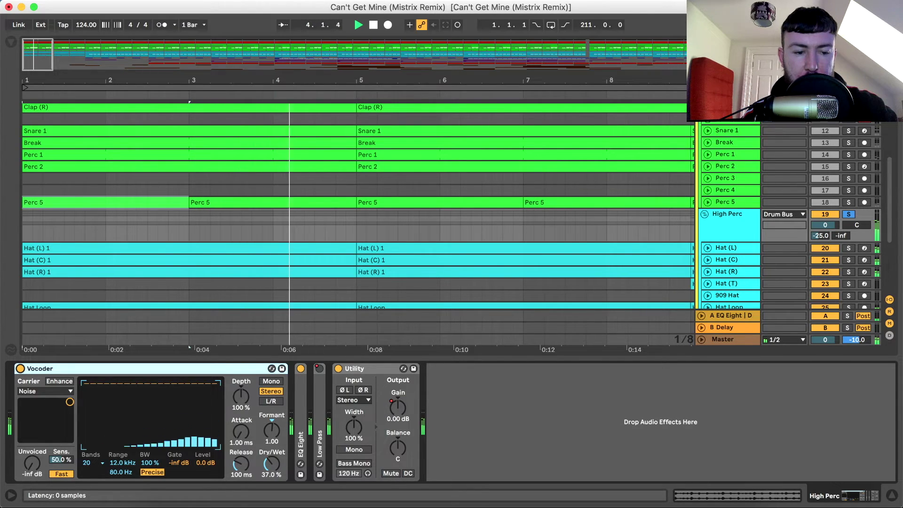
key("space")
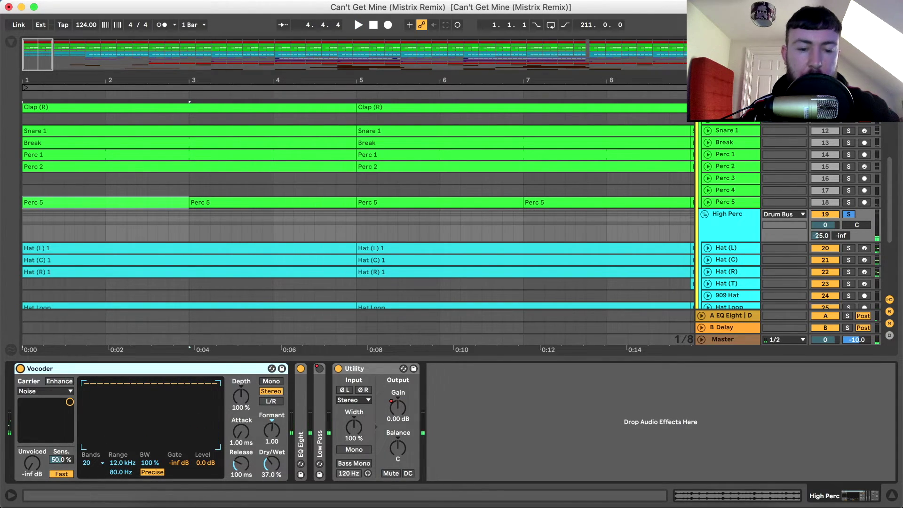
- Move the start position to bar 17 and compare the fuller High Perc layers with the Vocoder bypassed and active
left_click_drag(189, 80, 187, 42)
left_click(144, 225)
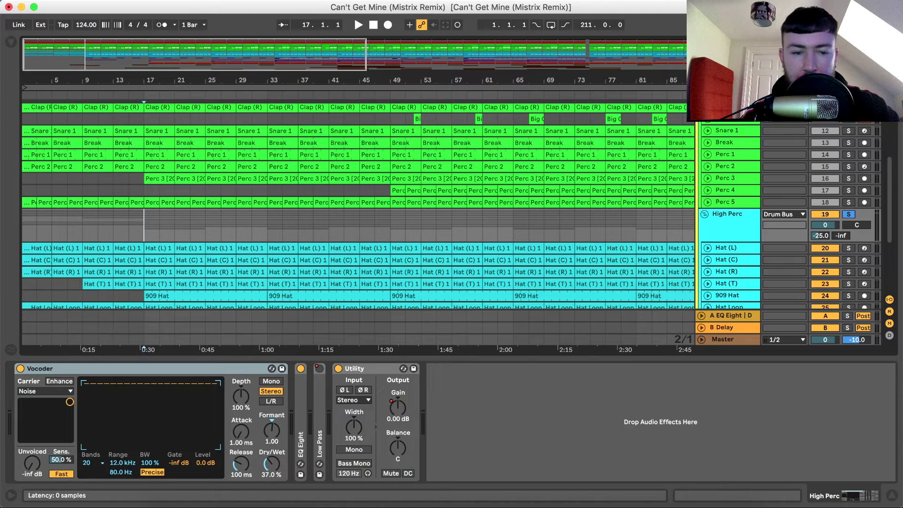
scroll(202, 296, "down", 3)
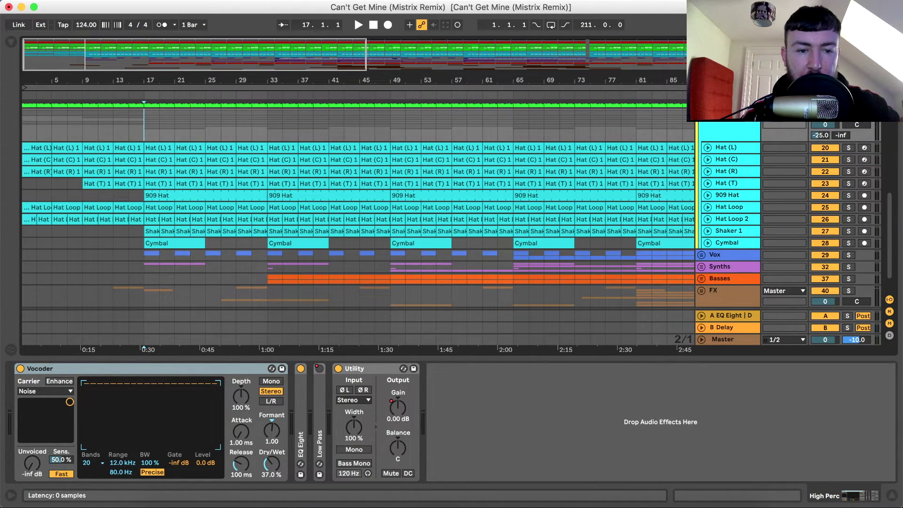
key("space")
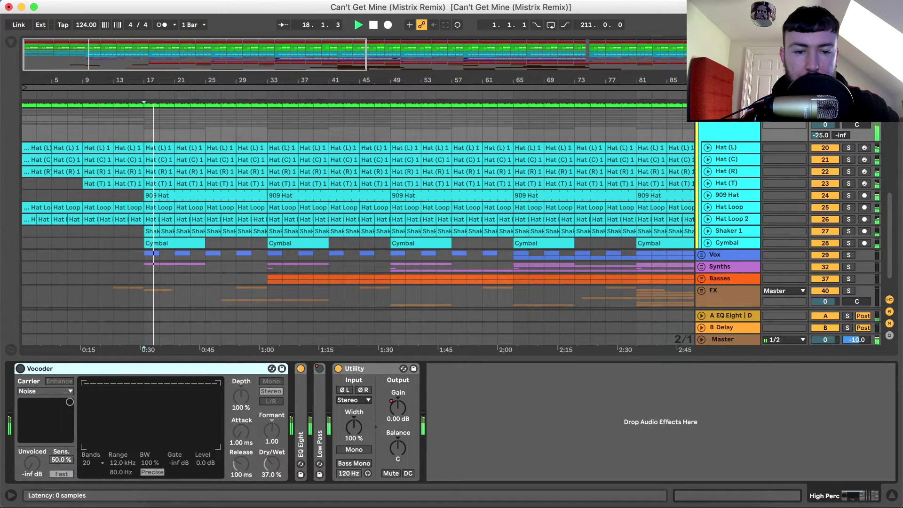
key("0")
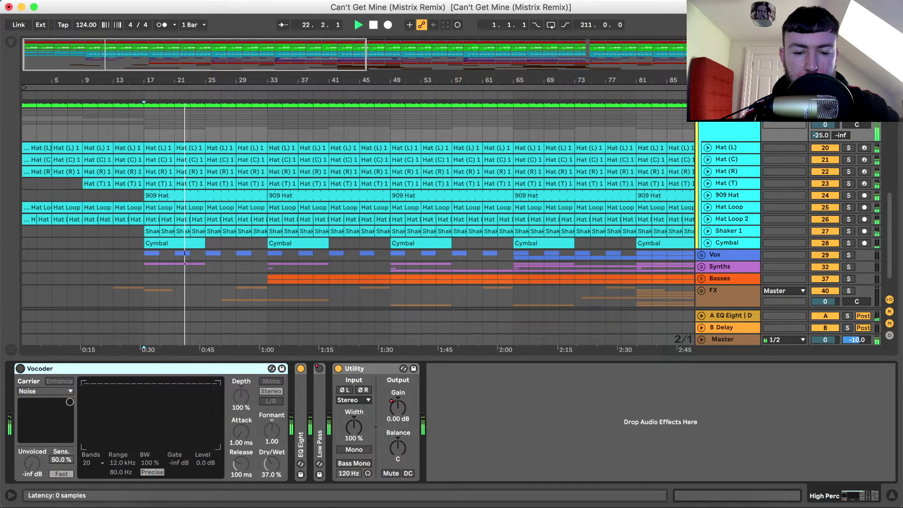
key("space")
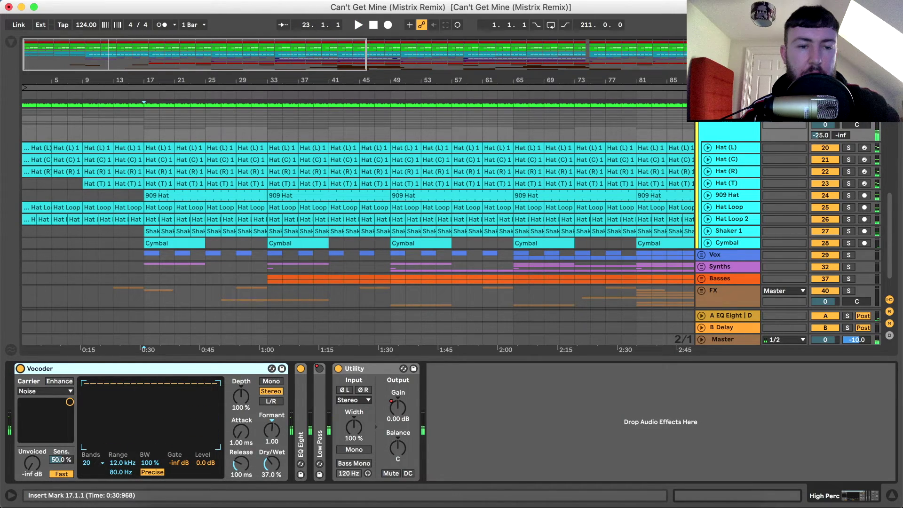
- Try the High Perc Vocoder at 97.7% dry/wet during playback from bar 17, and undo the change
key("plus")
key("plus")
key("plus")
key("plus")
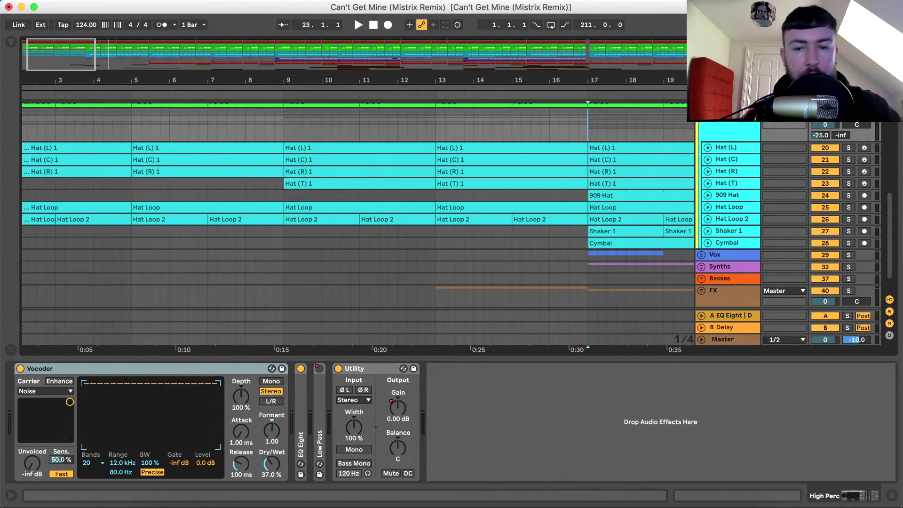
key("minus")
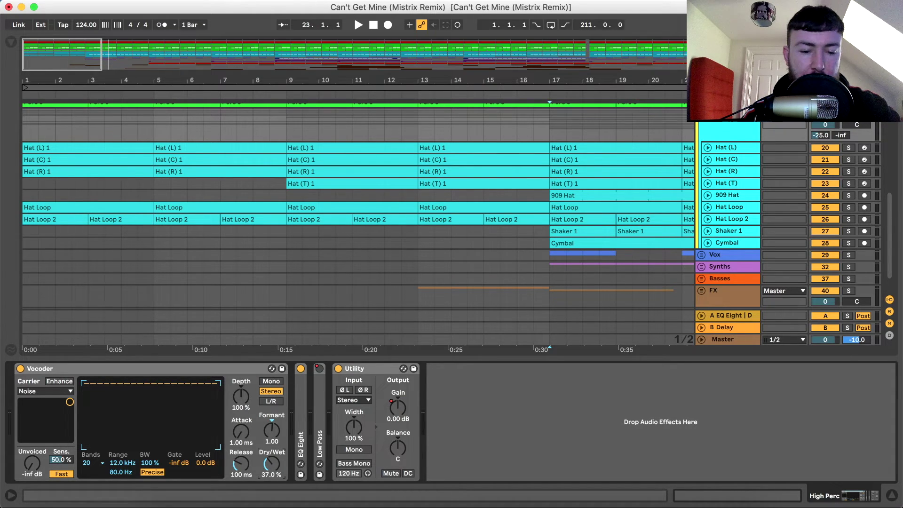
key("space")
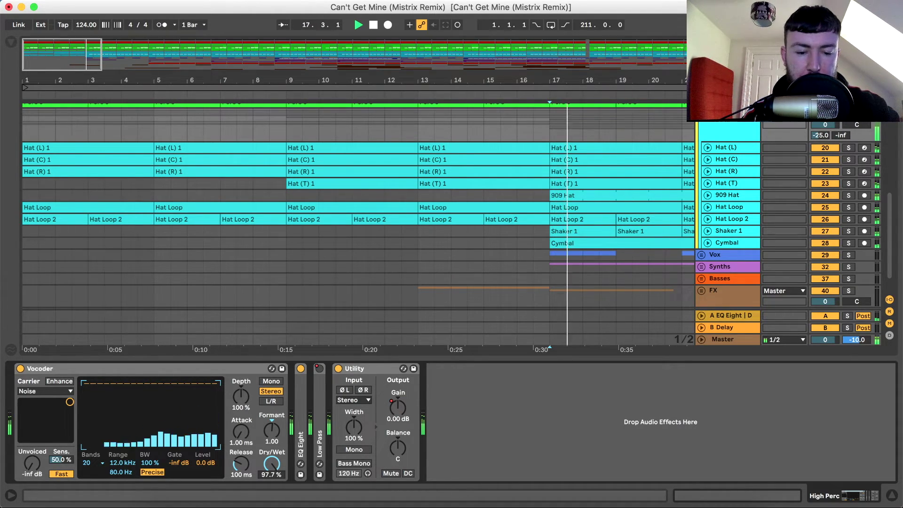
key("space")
key("super+z")
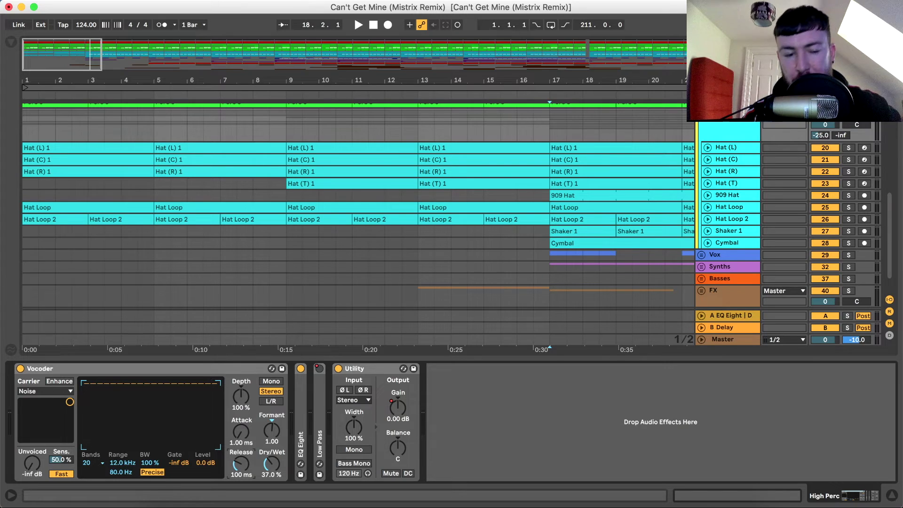
- Unfold and solo Hat (C) and audition it from bar 17 with its sampler and EQ Eight shown
left_click(708, 159)
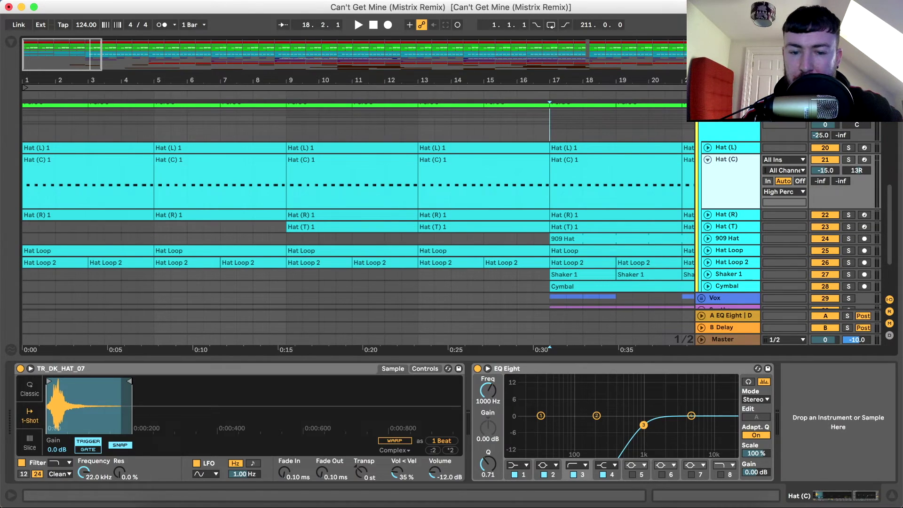
left_click(848, 159)
key("space")
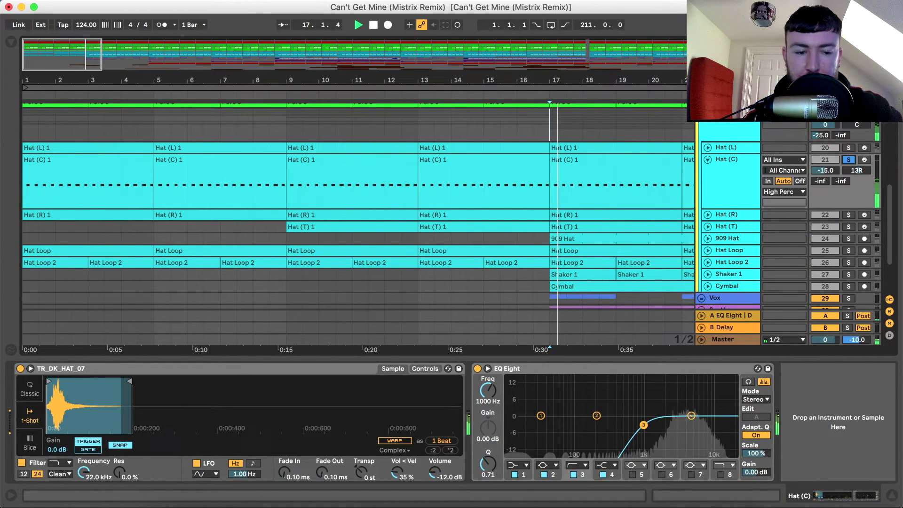
key("space")
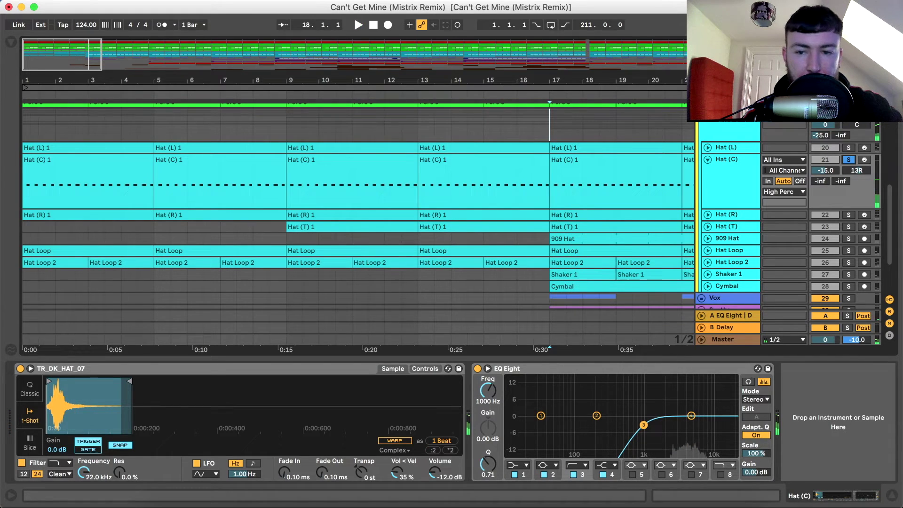
- Fold Hat (C), then audition Hat (L) and Hat (R) one after the other in solo from bar 17
left_click(708, 160)
left_click(725, 147)
key("space")
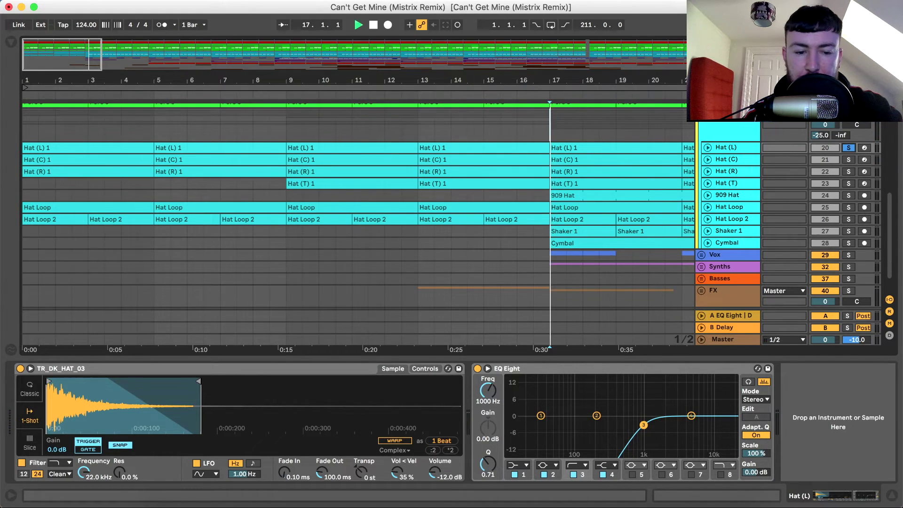
key("space")
key("Down")
key("Down")
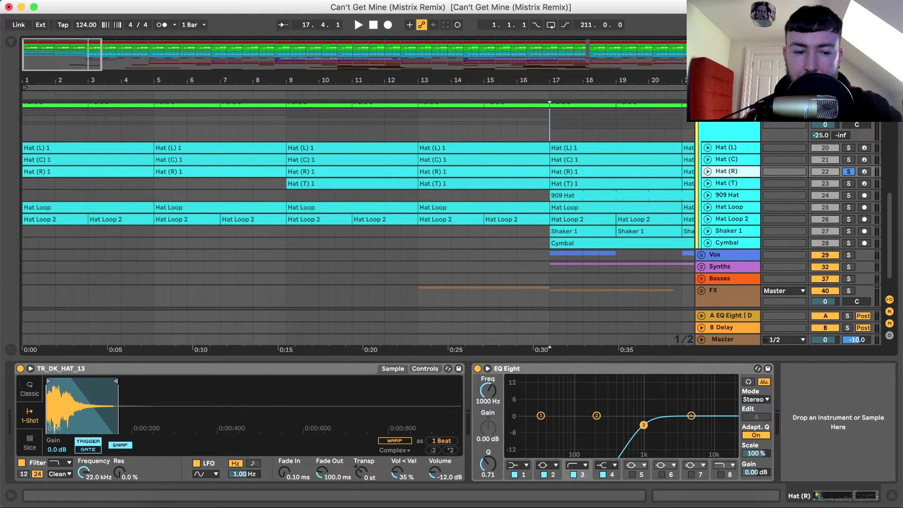
key("space")
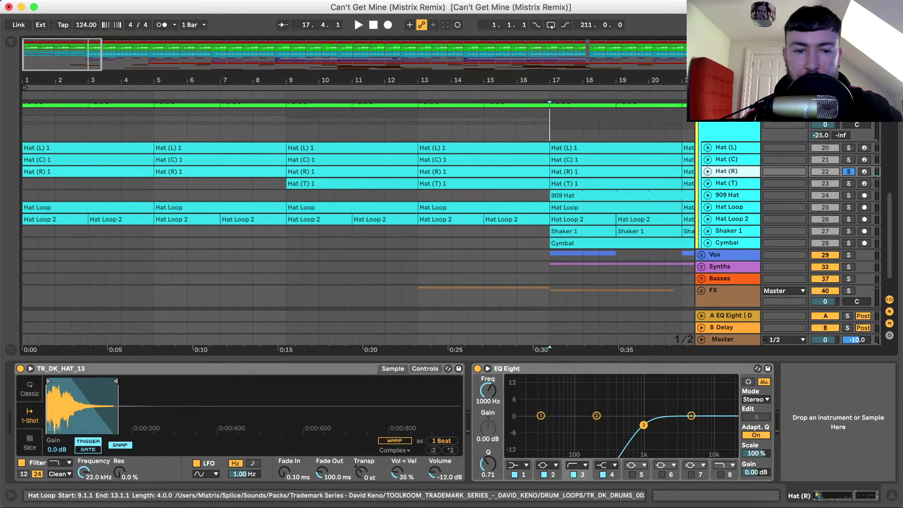
- Select the Hat (T) clip at bar 9, unfold its track and solo it
left_click(351, 184)
key("u")
key("s")
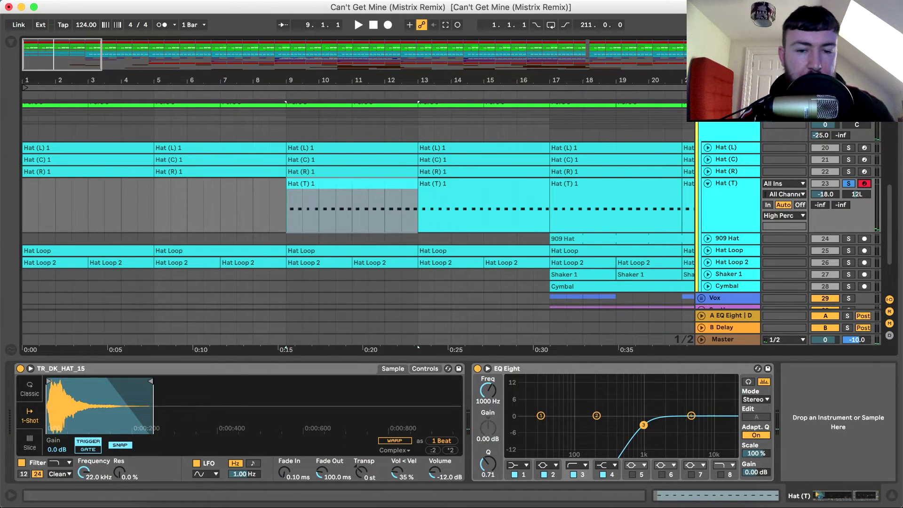
- Solo Hat (L), Hat (C), Hat (R) and Hat (T) together, fold Hat (T), and audition the layers from bar 9
key("minus")
key("minus")
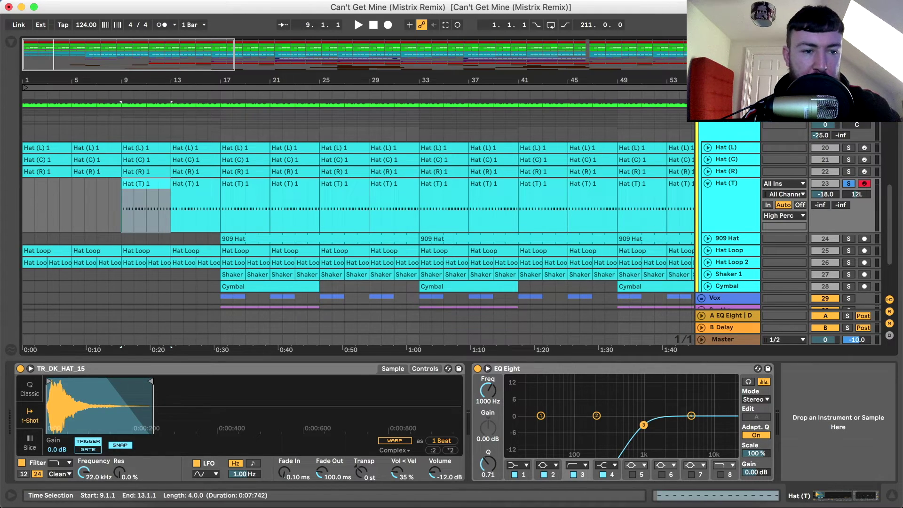
left_click(727, 127)
left_click(848, 147, "super")
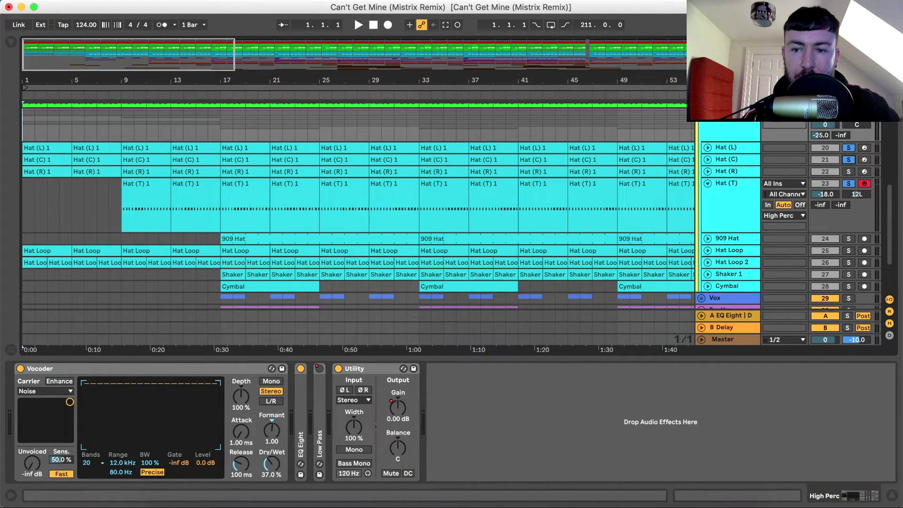
left_click(707, 183)
key("space")
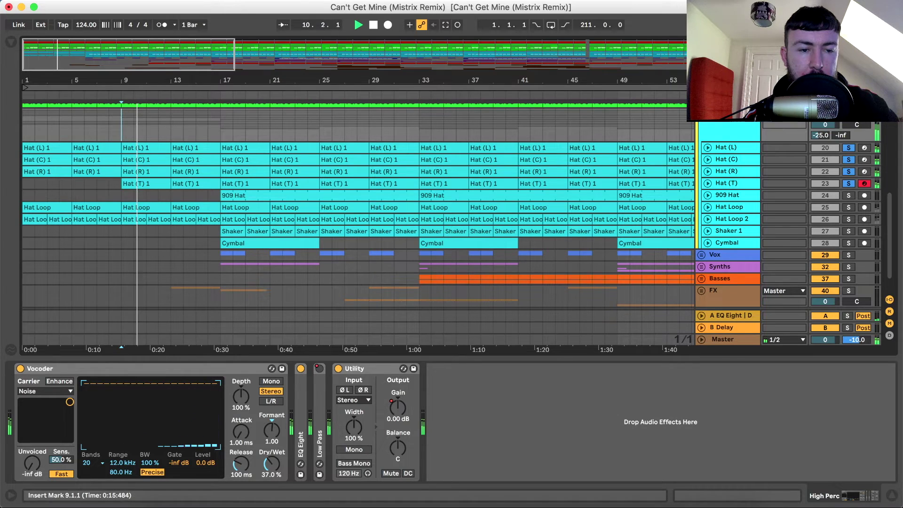
key("space")
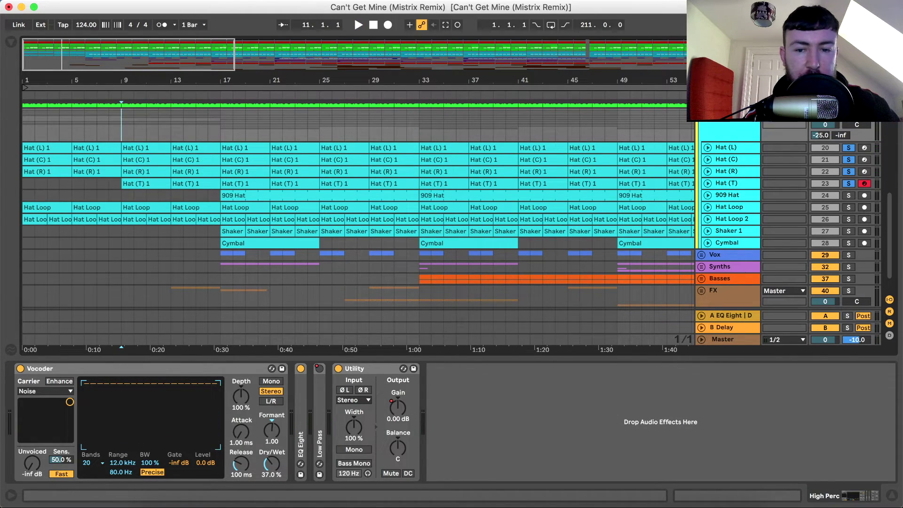
- Clear the hat solos, unfold Hat Loop, show its EQ Eight and sidechain Compressor, and audition the loop in solo from bar 9
left_click(848, 183)
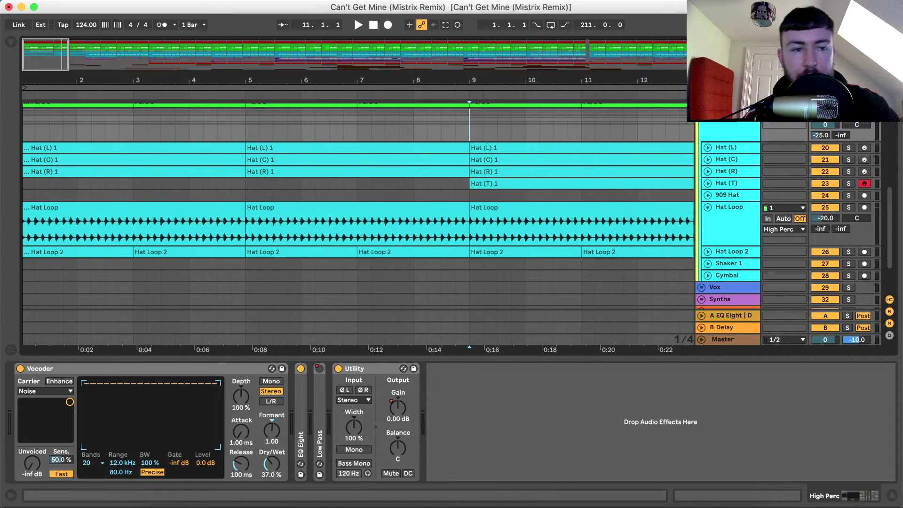
scroll(357, 207, "up", 5)
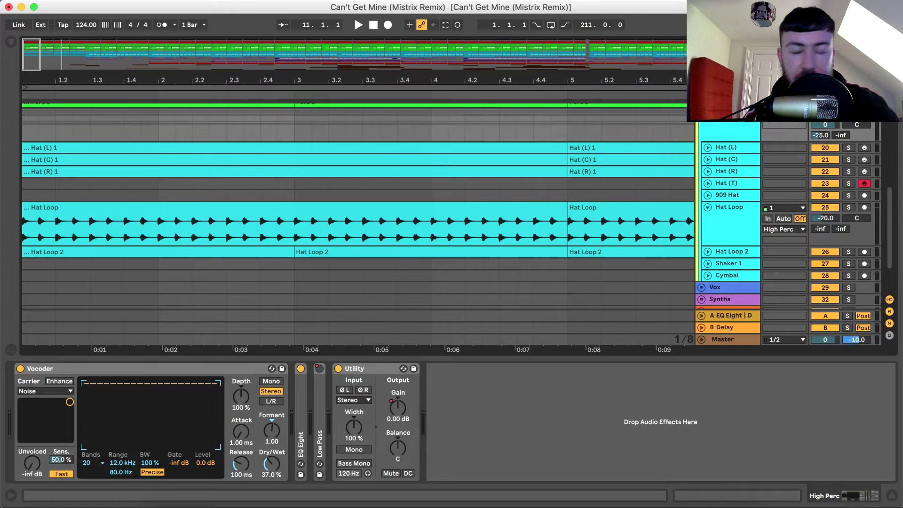
left_click(730, 217)
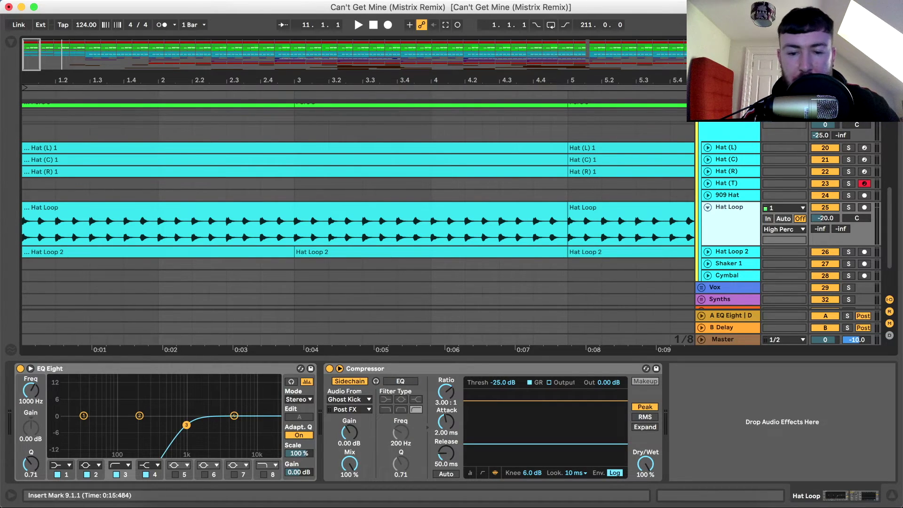
left_click(452, 368)
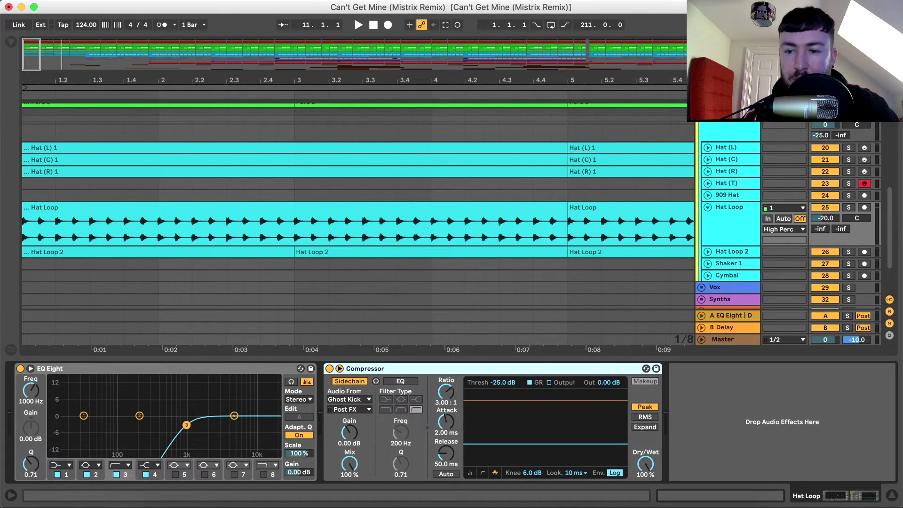
left_click(848, 207)
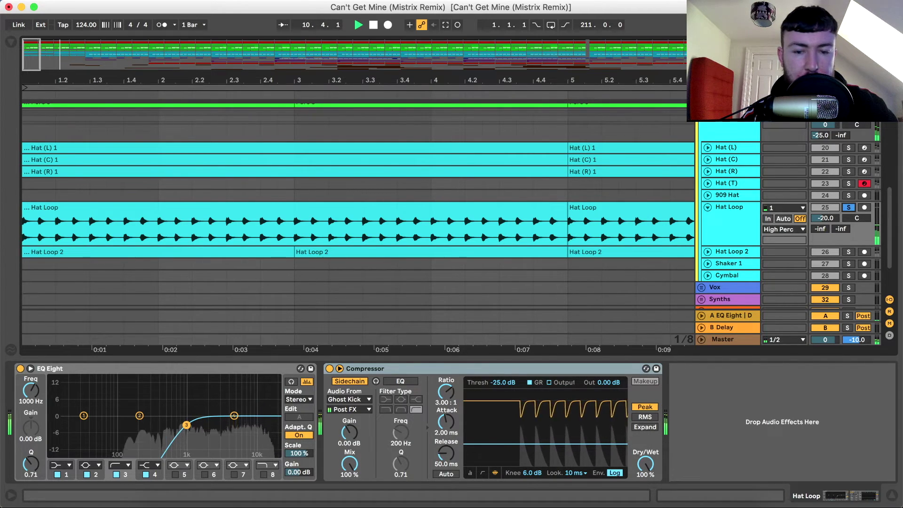
key("space")
left_click(849, 207)
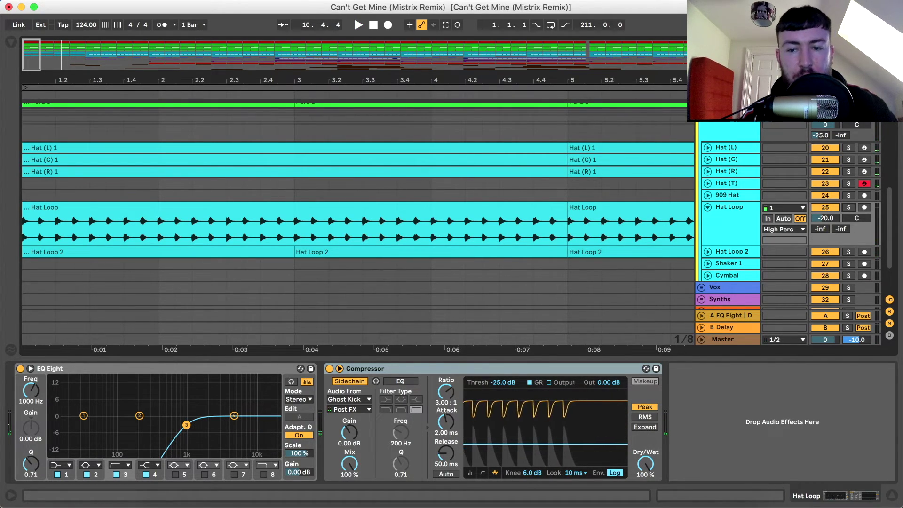
- Fold Hat Loop, unfold and solo Hat Loop 2, and audition its first clip from bar 1
left_click(708, 208)
left_click_drag(441, 81, 441, 61)
left_click(708, 219)
left_click_drag(29, 80, 29, 141)
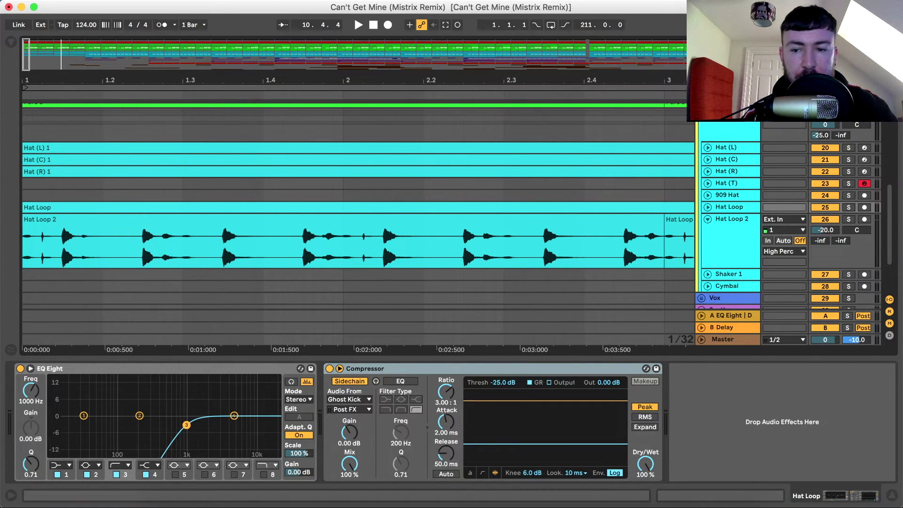
left_click(848, 219)
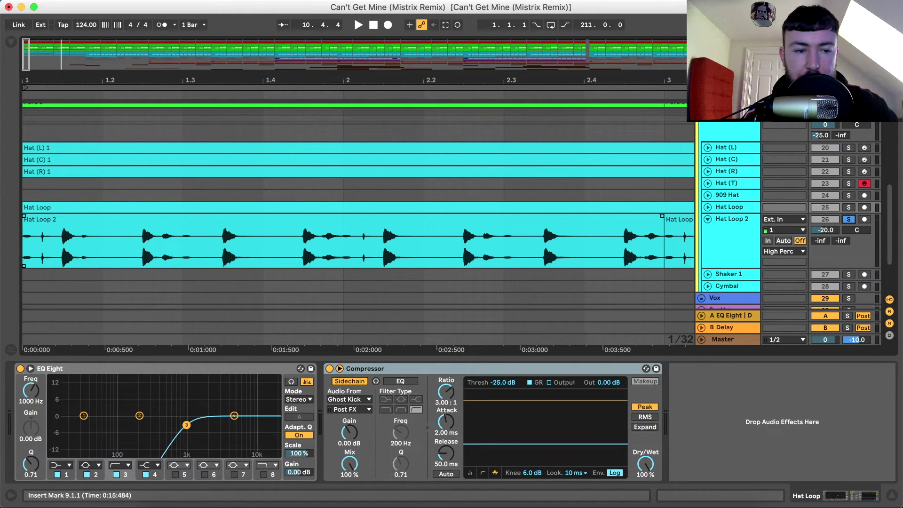
left_click(542, 223)
key("space")
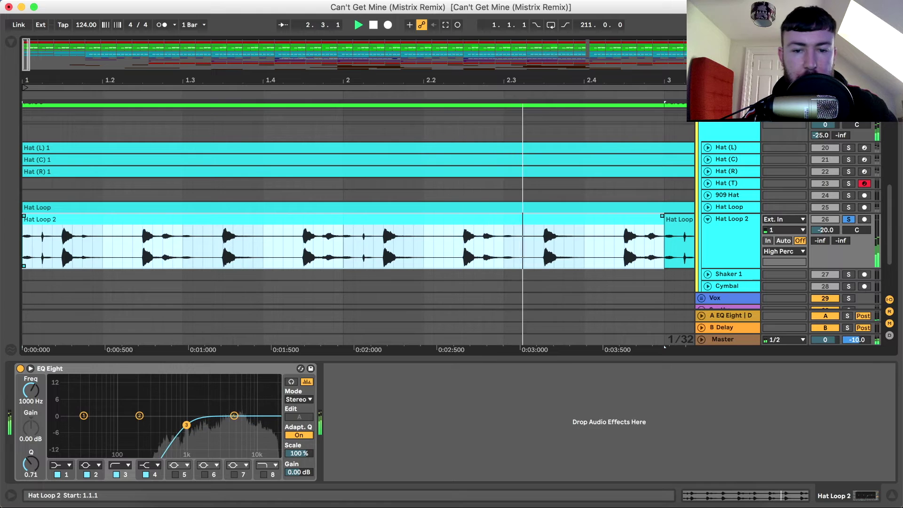
key("space")
key("x")
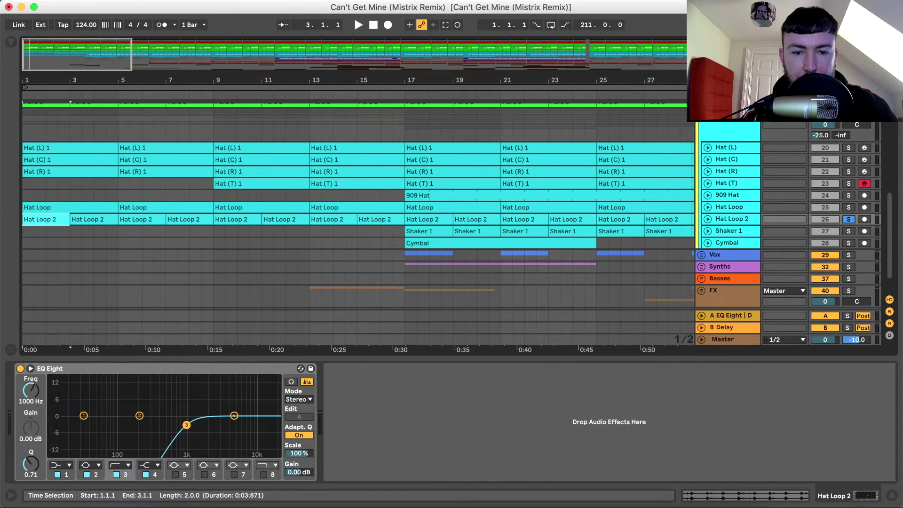
- Unfold the 909 Hat, audition it in solo from bar 17, and fold the track again
left_click(451, 195)
key("z")
key("space")
key("space")
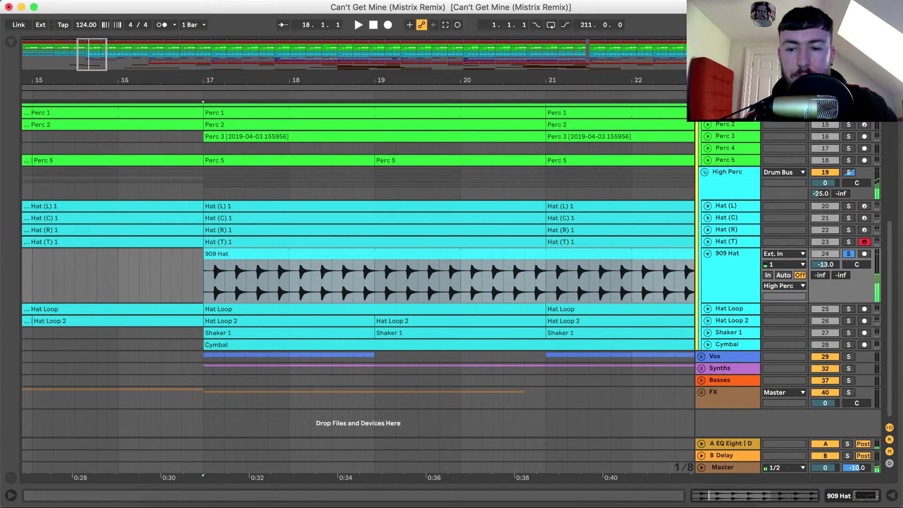
left_click(707, 253)
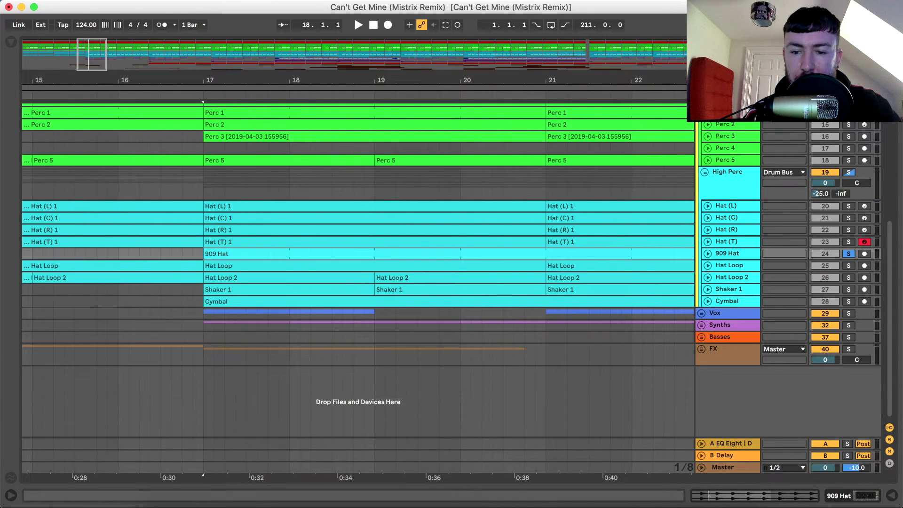
- Unfold and solo Shaker 1 and audition it from bar 17 with its EQ Eight shown
left_click(707, 289)
left_click(848, 290)
key("space")
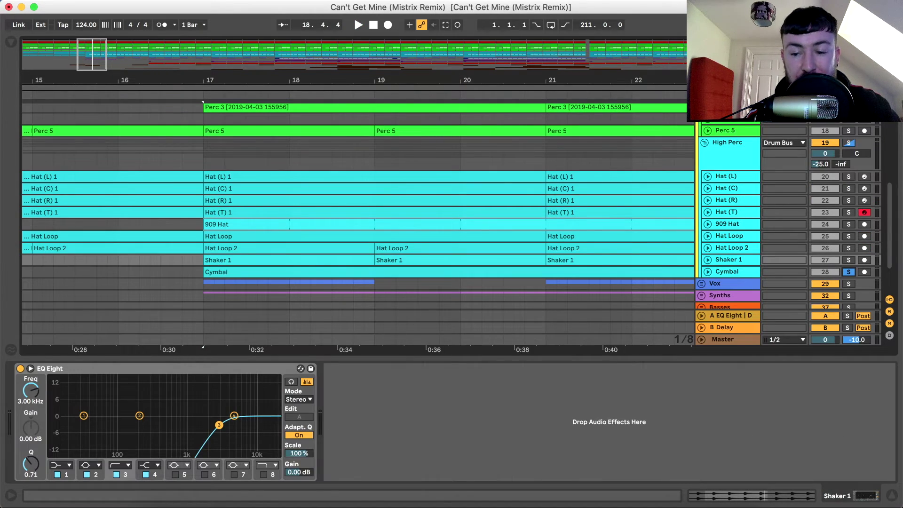
- Hide the device view, unfold the Cymbal track, and audition its clip in solo from bar 17
key("super+alt+l")
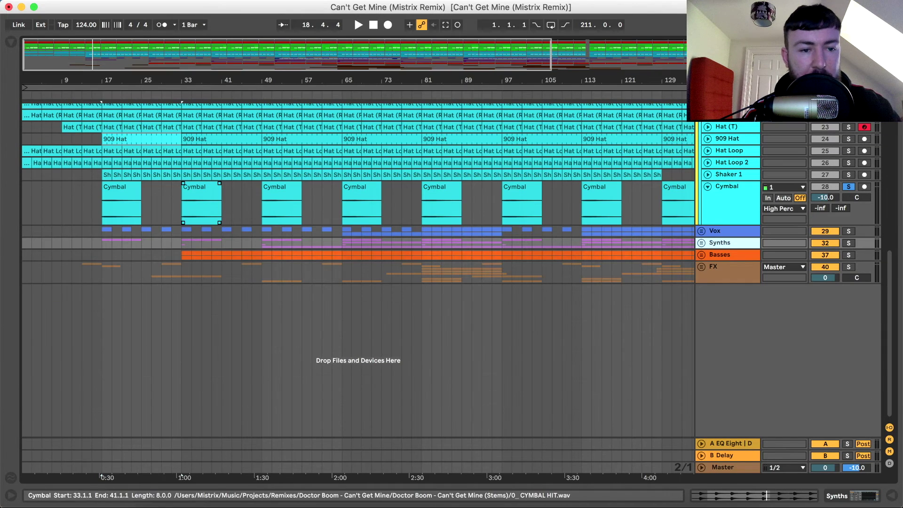
left_click_drag(103, 80, 151, 195)
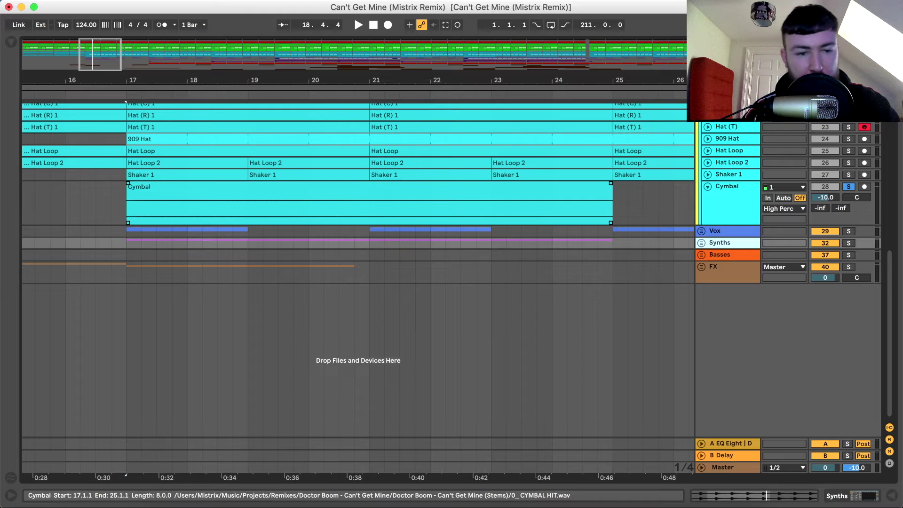
left_click(369, 187)
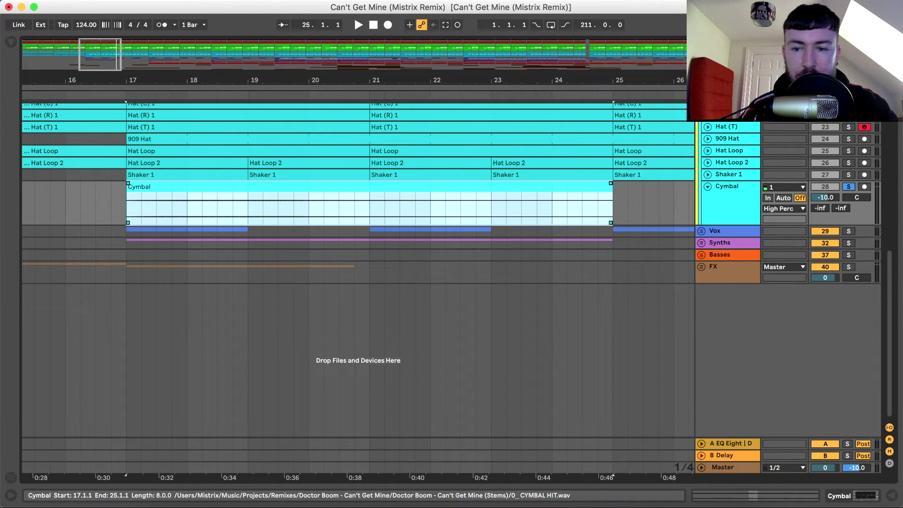
key("space")
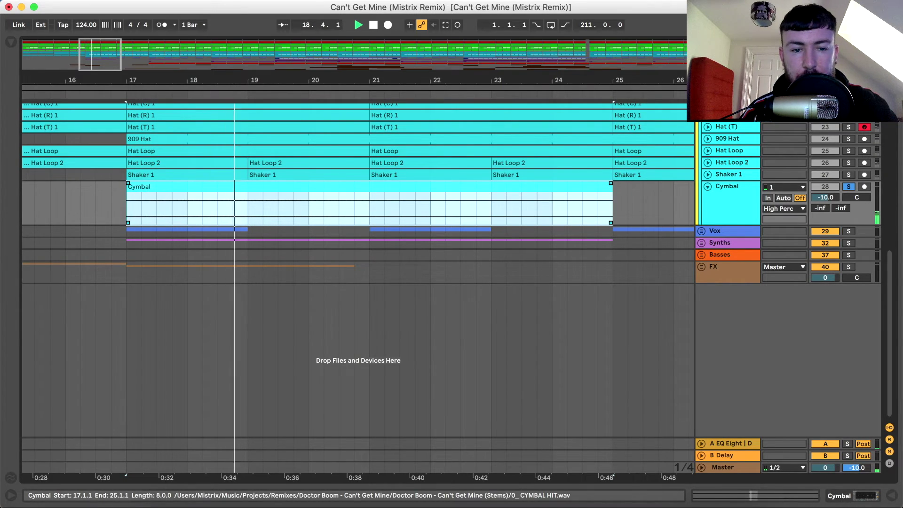
key("x")
key("space")
- Unfold Perc 4, select its first clip at bar 49, and solo the track
scroll(357, 270, "up", 6)
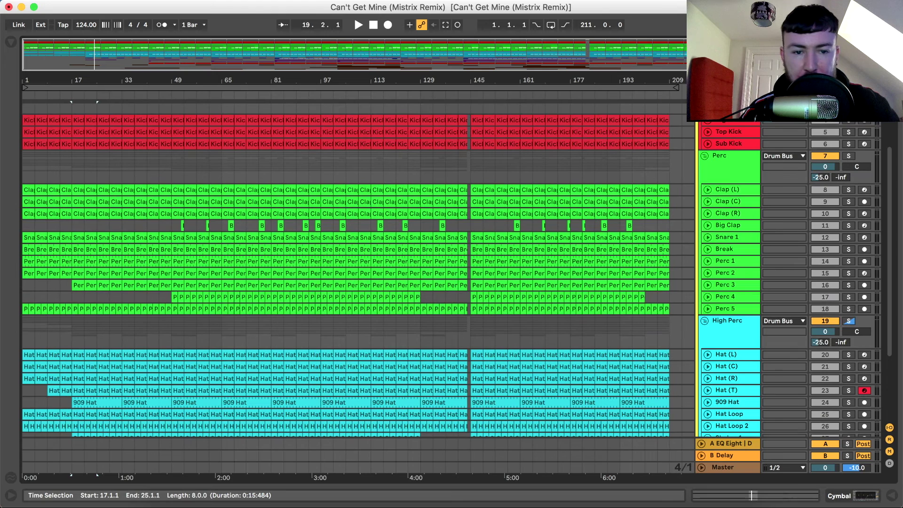
left_click_drag(172, 80, 172, 174)
left_click(707, 297)
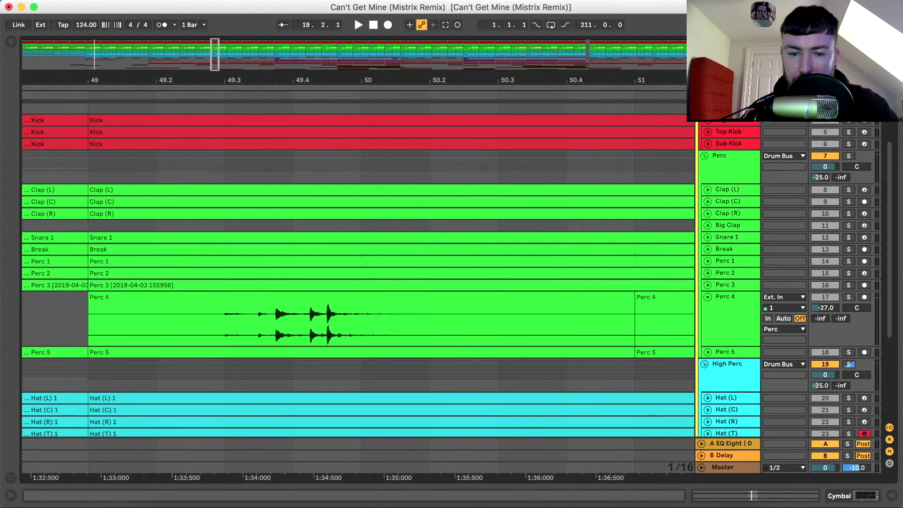
scroll(358, 270, "down", 4)
left_click(357, 222)
left_click(849, 222)
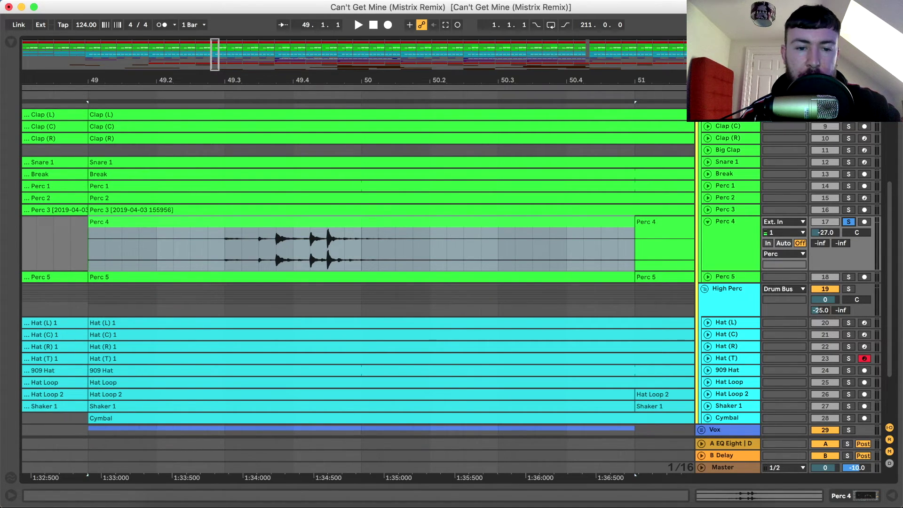
- Audition the Perc 4 clip from bar 49, show its EQ Eight, and fold the track
left_click(330, 222)
key("space")
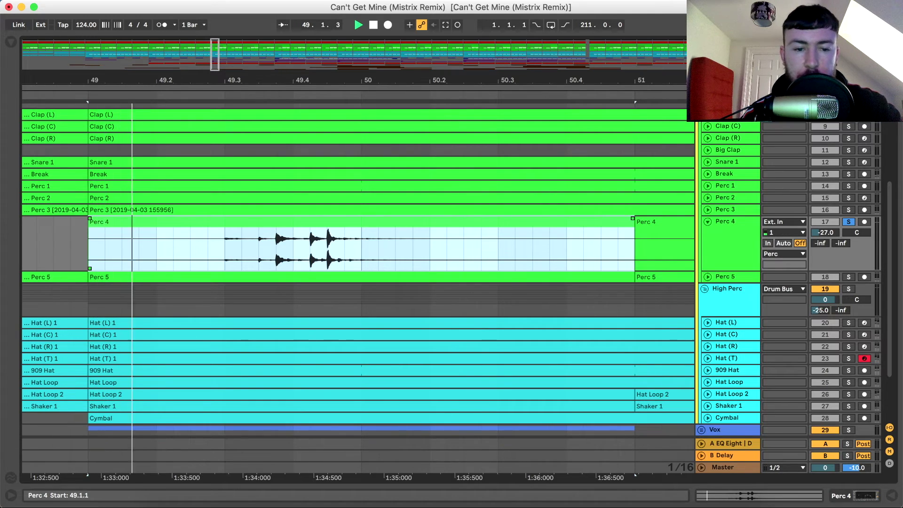
key("space")
key("shift+Tab")
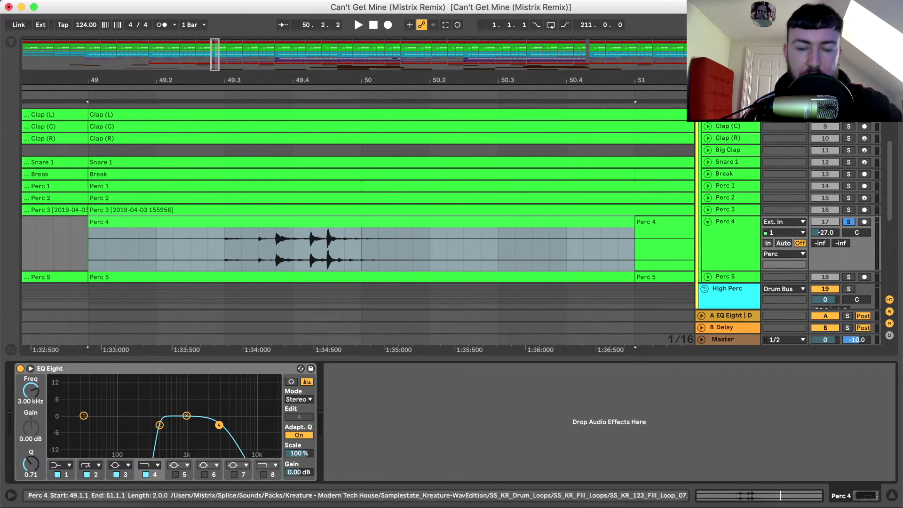
key("x")
left_click(707, 221)
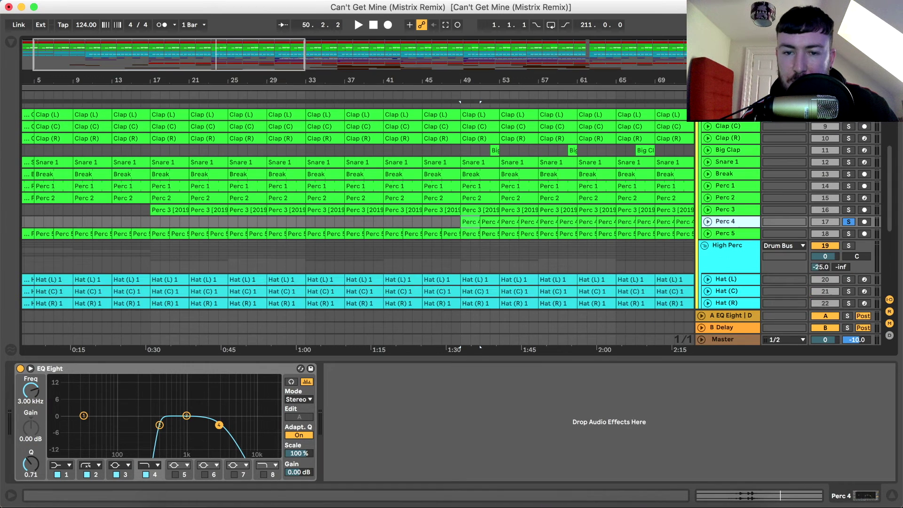
- Unfold and solo Big Clap and audition its clip from bar 52 with its sampler and effects shown
left_click_drag(470, 80, 342, 151)
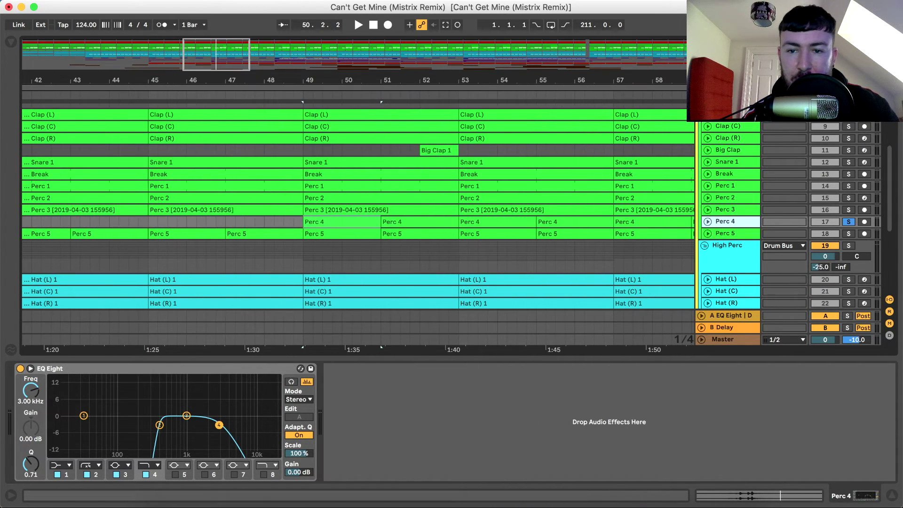
left_click(440, 150)
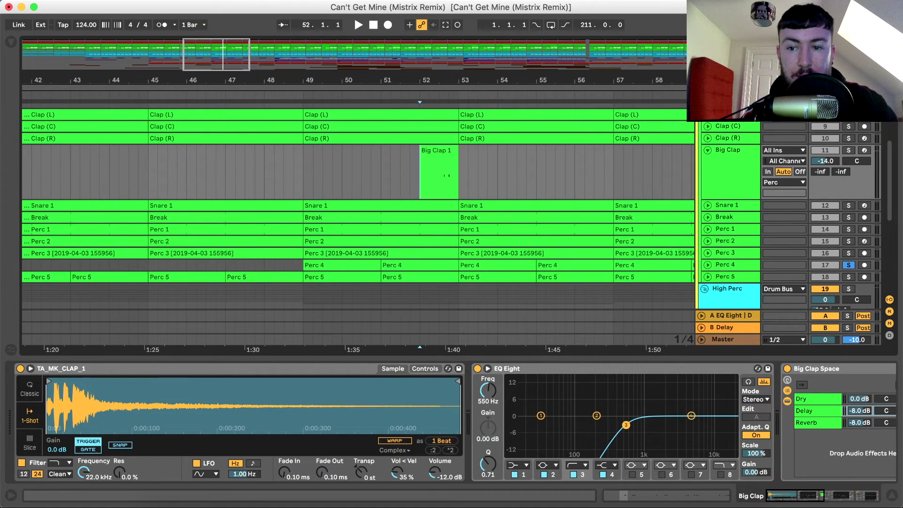
key("space")
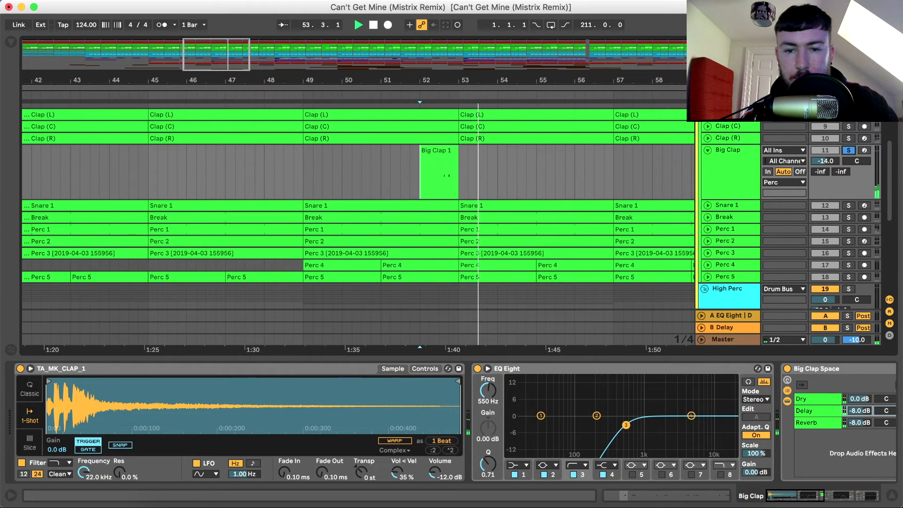
key("space")
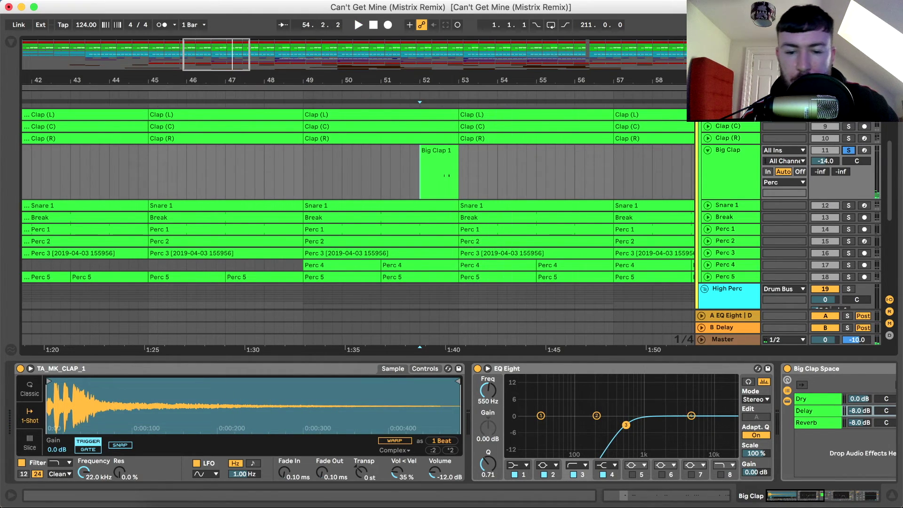
- Bypass Big Clap's EQ Eights and Big Clap Space rack, and audition the dry clap from bar 52.3
scroll(451, 421, "right", 5)
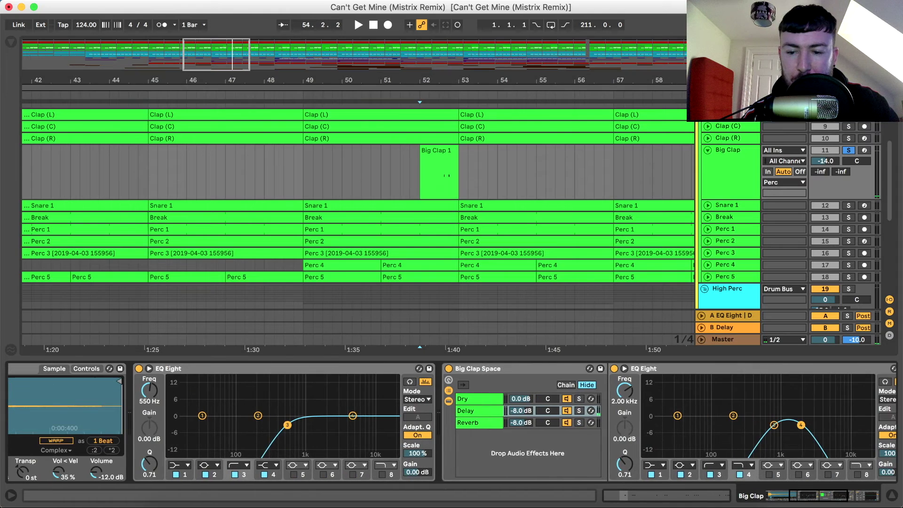
left_click(449, 369)
scroll(451, 421, "right", 6)
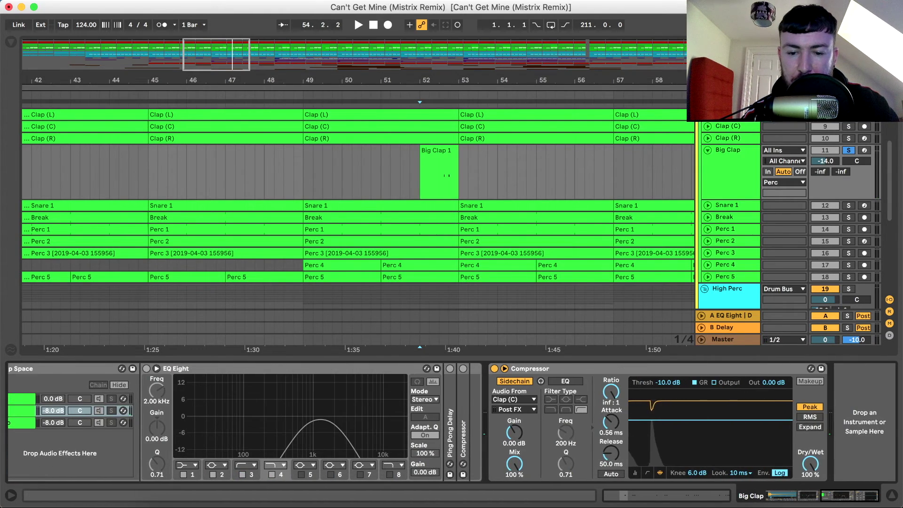
key("space")
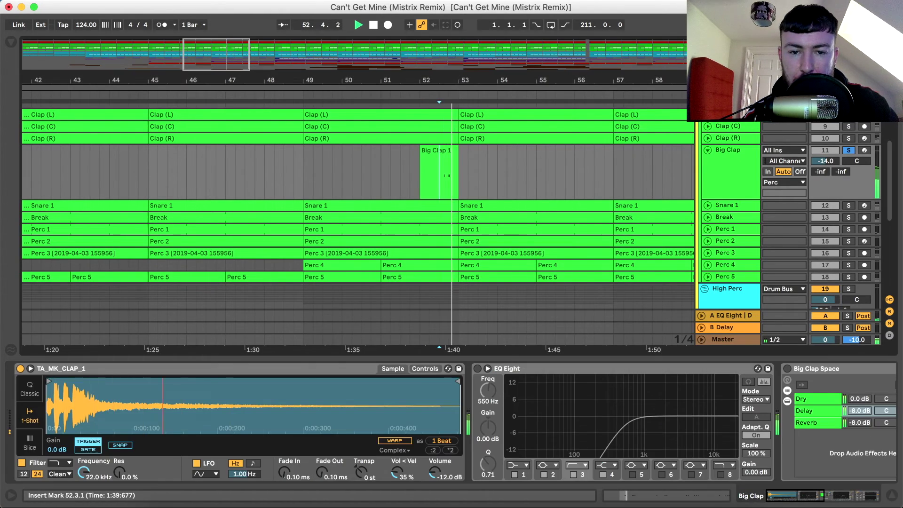
key("space")
- Re-enable Big Clap's first EQ Eight and its Big Clap Space rack
left_click(477, 369)
scroll(451, 421, "right", 5)
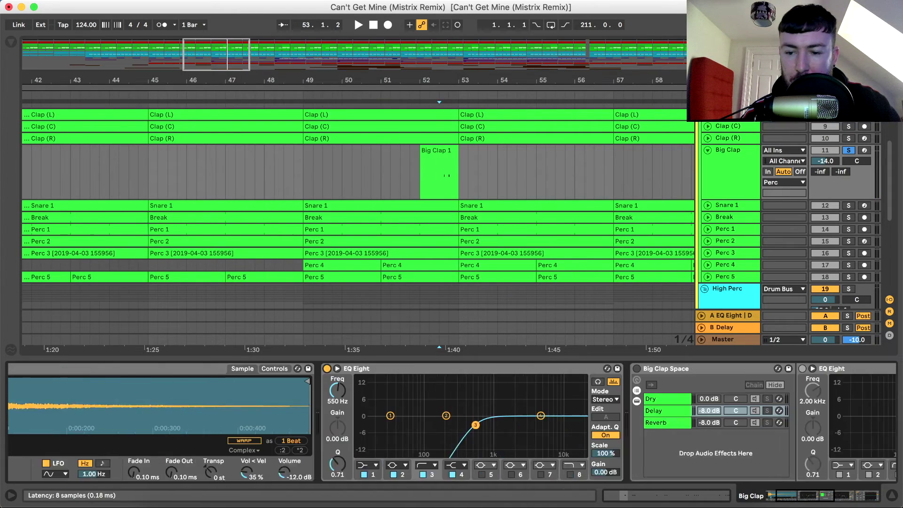
left_click(272, 369)
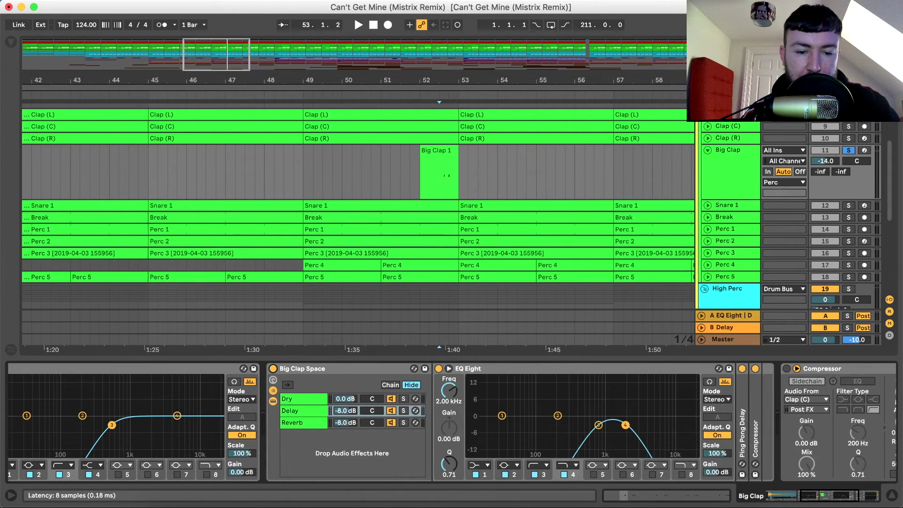
- Examine the Delay chain's EQ Eight, Ping Pong Delay and Compressor in the Big Clap Space rack, and audition the clap from bar 52.3
left_click(329, 369)
left_click(303, 410)
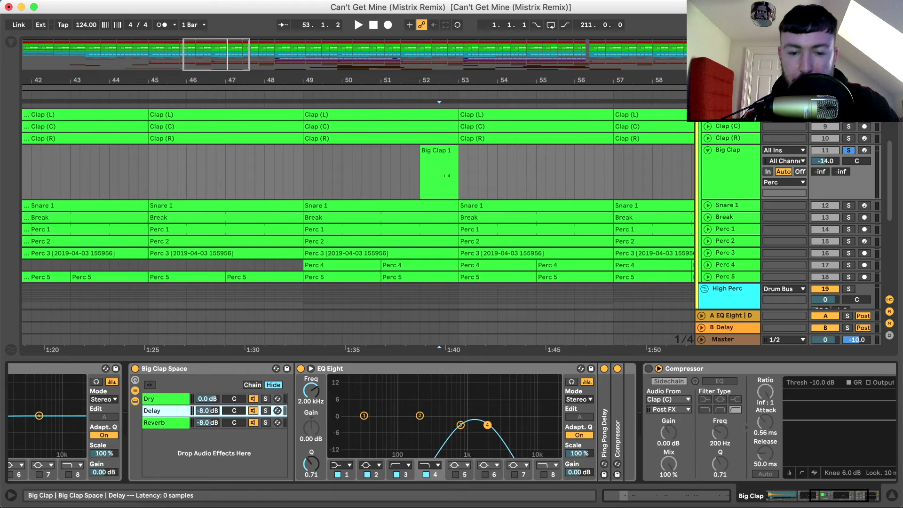
double_click(329, 369)
double_click(313, 430)
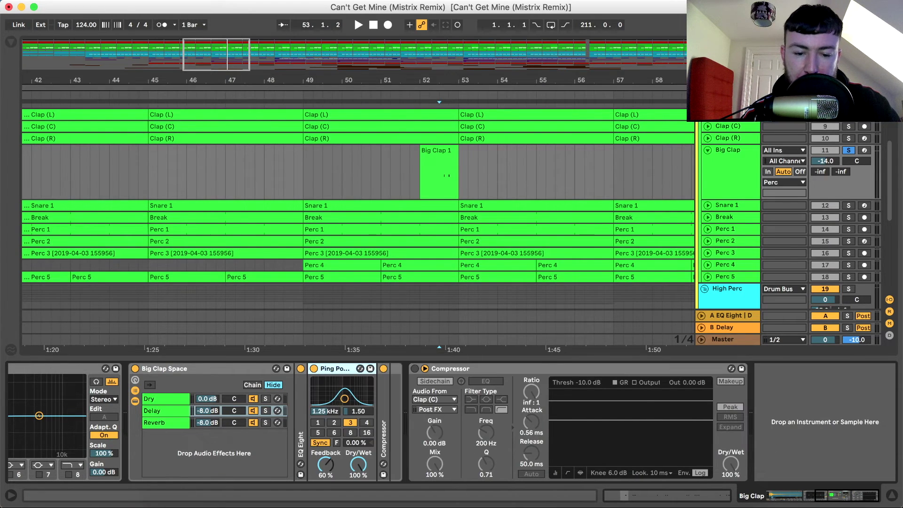
double_click(383, 430)
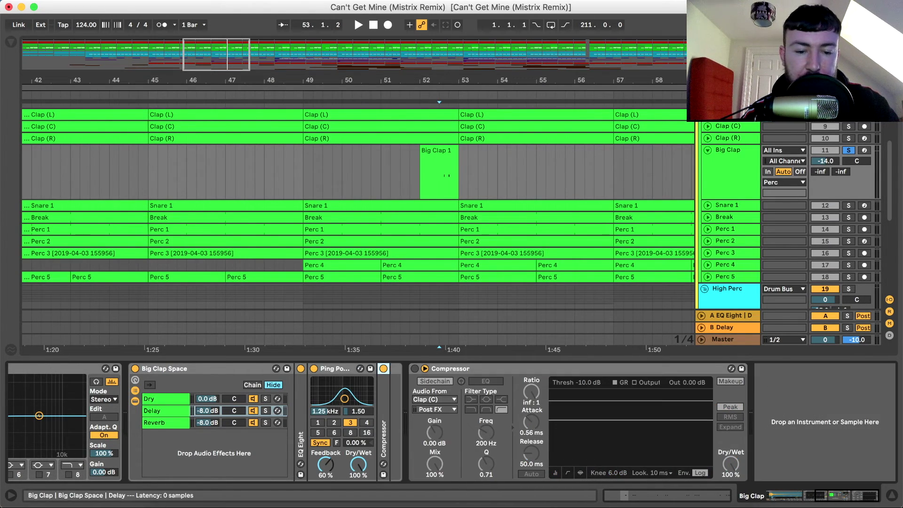
double_click(335, 368)
left_click(135, 401)
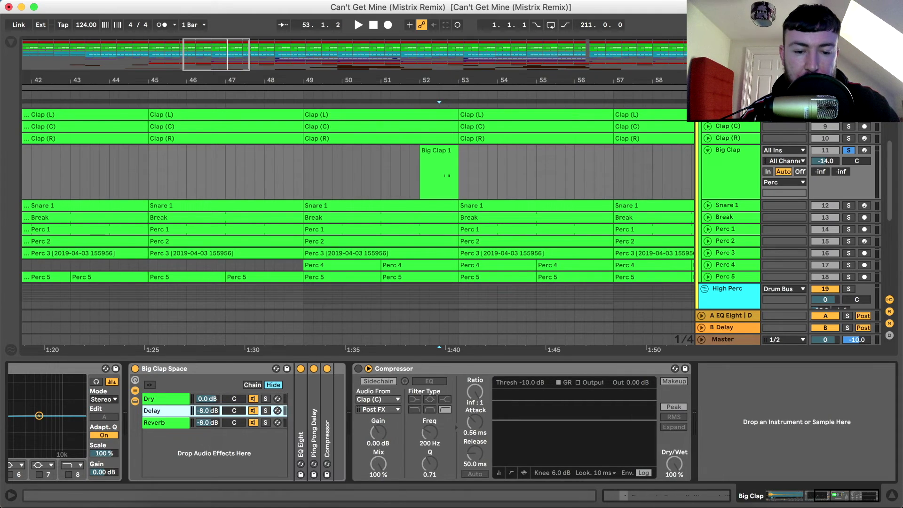
key("super+z")
key("space")
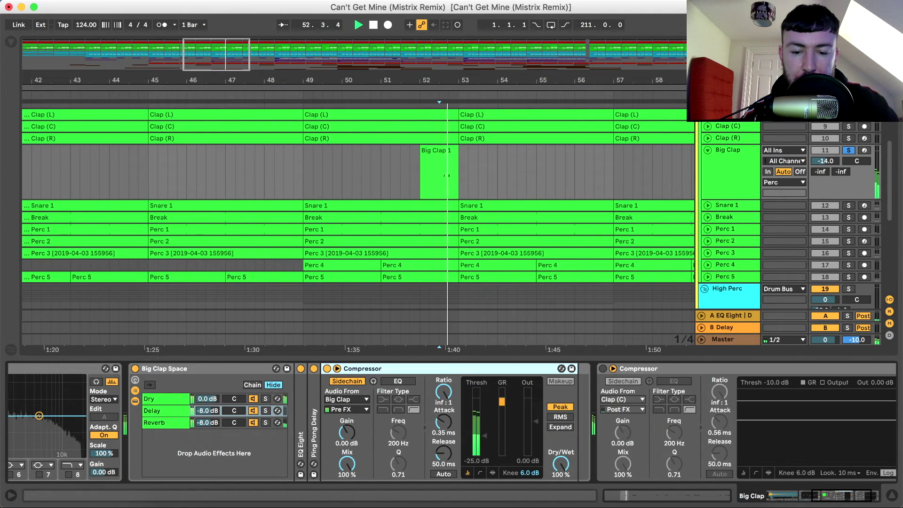
key("space")
- Show the Reverb chain's Reverb and sidechained Compressor, set the Compressor to its activity view, and audition the clap
left_click(160, 423)
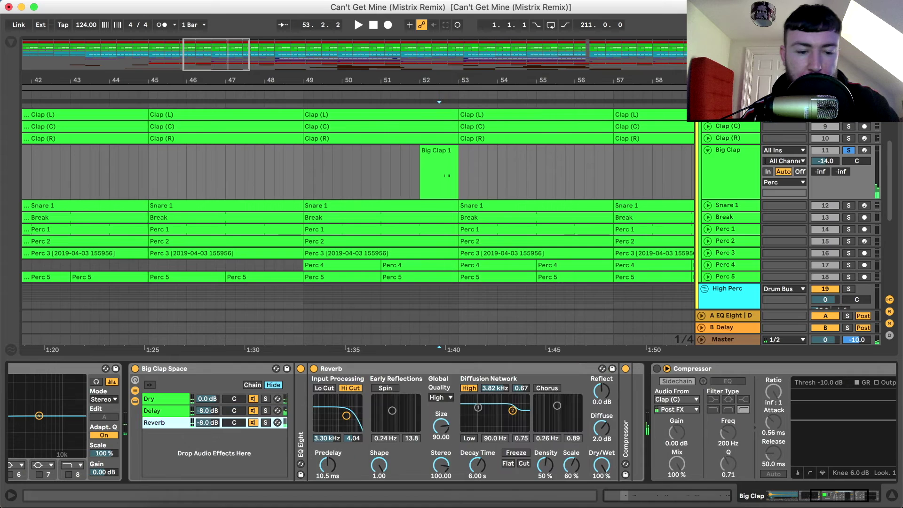
double_click(390, 369)
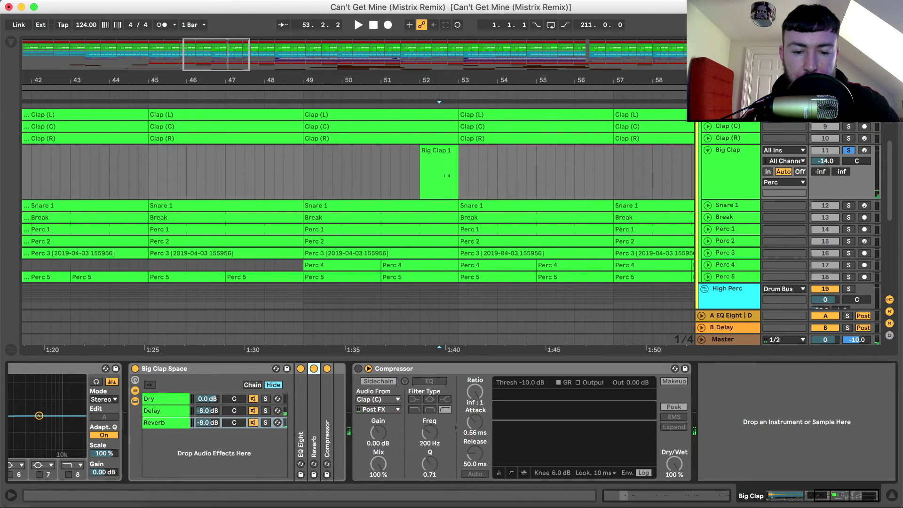
double_click(327, 437)
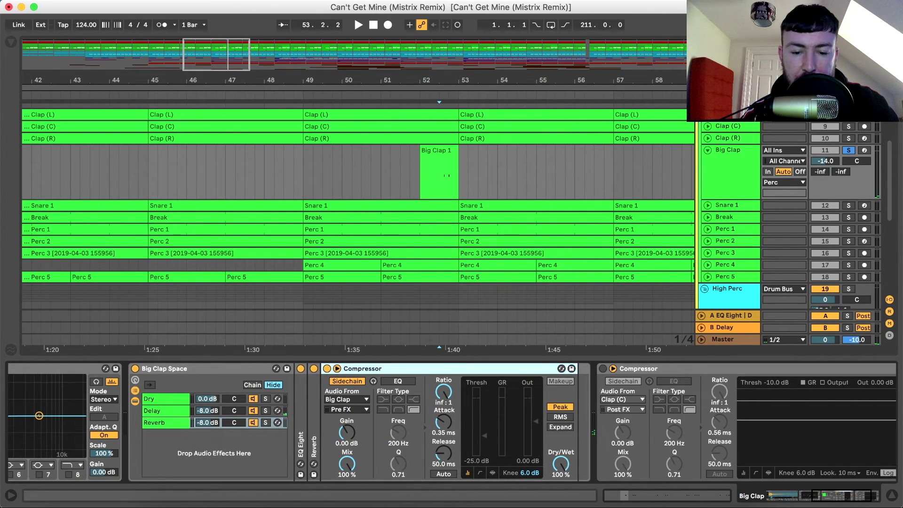
left_click(492, 473)
key("space")
key("space")
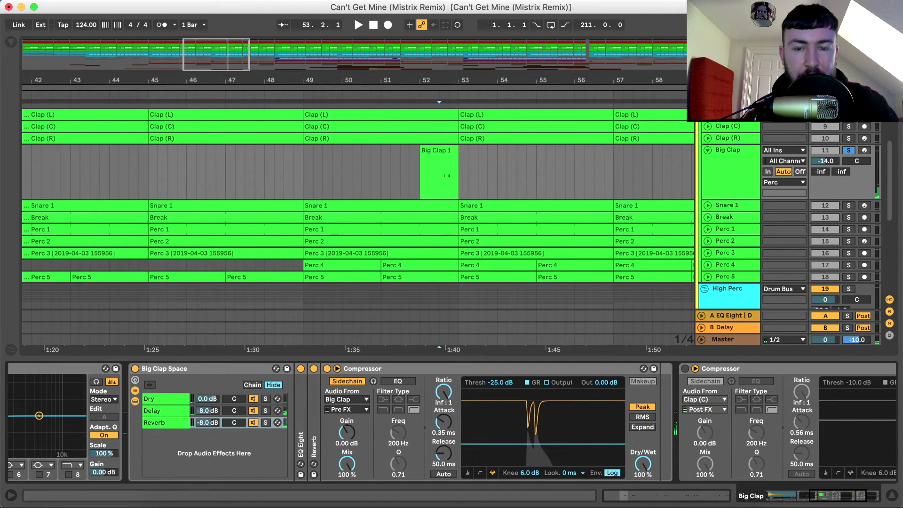
- Re-enable Big Clap's final Compressor, audition its sidechain from Clap (C), and fold the track
double_click(164, 369)
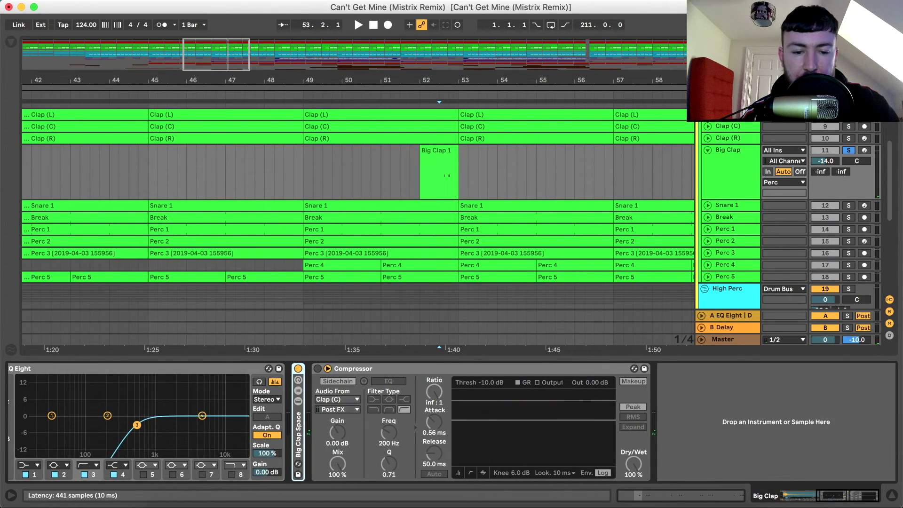
left_click(318, 368)
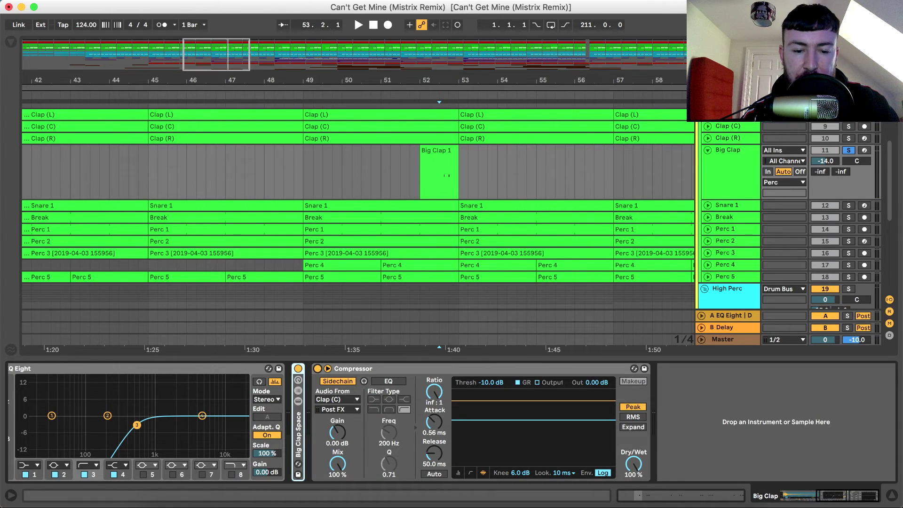
left_click(338, 399)
key("Escape")
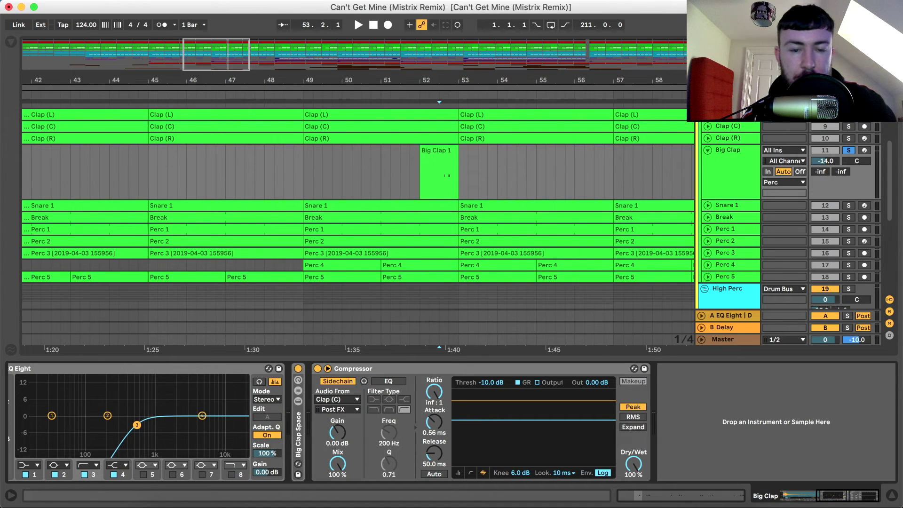
key("space")
key("space")
scroll(565, 210, "down", 10)
key("u")
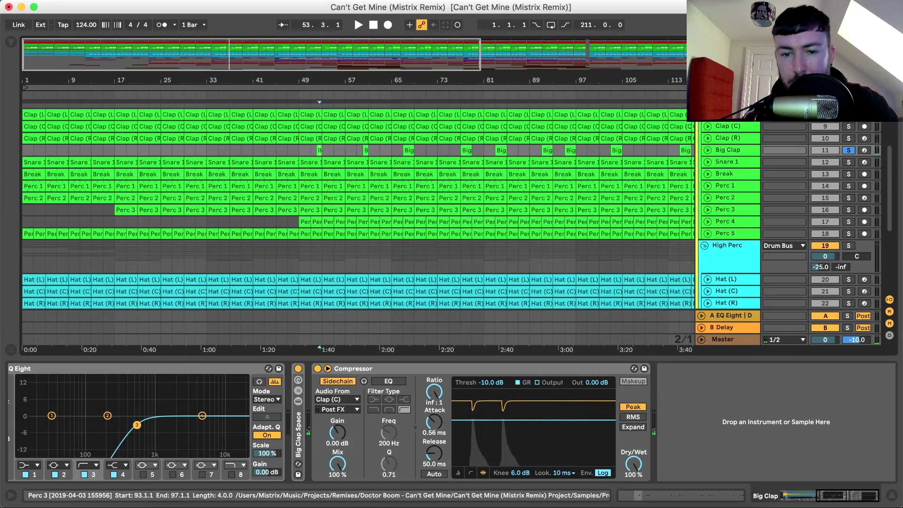
- Look over all the kick, percussion and hat layers across the whole arrangement
scroll(357, 209, "down", 10)
scroll(358, 210, "right", 5)
scroll(358, 210, "up", 1)
scroll(358, 209, "left", 5)
scroll(357, 209, "down", 3)
scroll(357, 210, "up", 10)
scroll(358, 210, "down", 2)
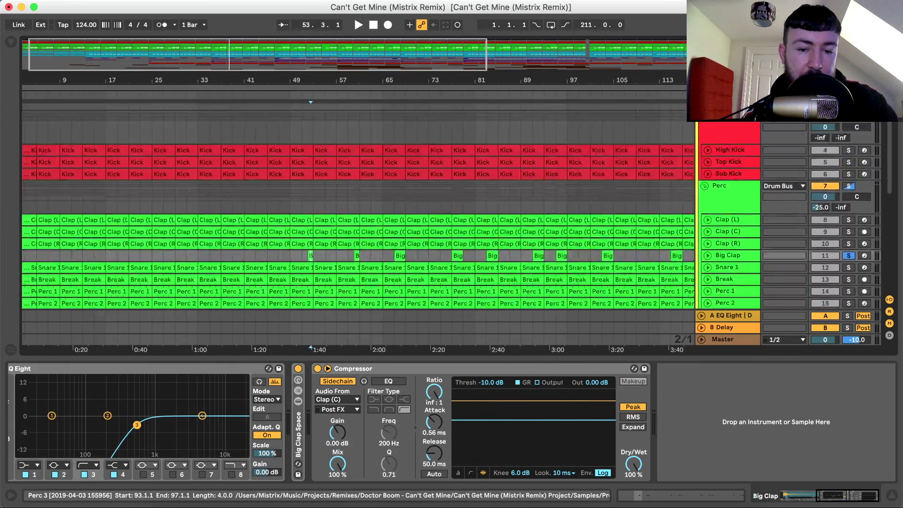
scroll(357, 210, "down", 10)
scroll(357, 209, "right", 3)
scroll(357, 210, "left", 3)
scroll(251, 210, "down", 5)
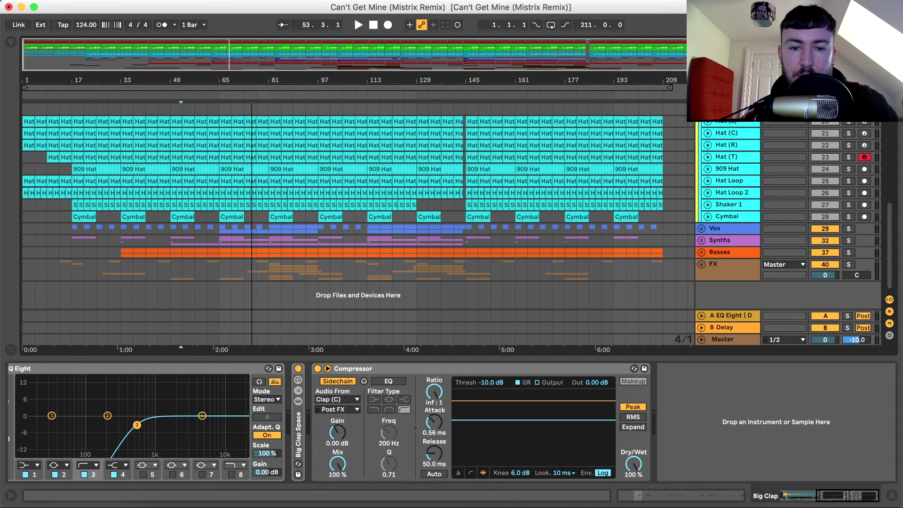
- Place the insert marker at bar 113 on the Kick group and clear the solo on the drums
scroll(358, 210, "up", 10)
left_click(360, 115)
scroll(360, 116, "up", 3)
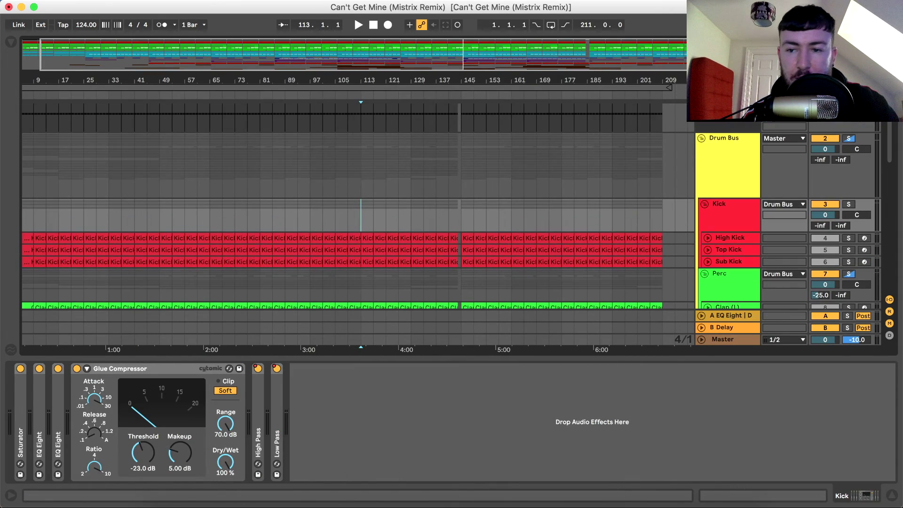
left_click(848, 139)
scroll(357, 210, "up", 1)
scroll(357, 210, "left", 1)
scroll(358, 209, "down", 2)
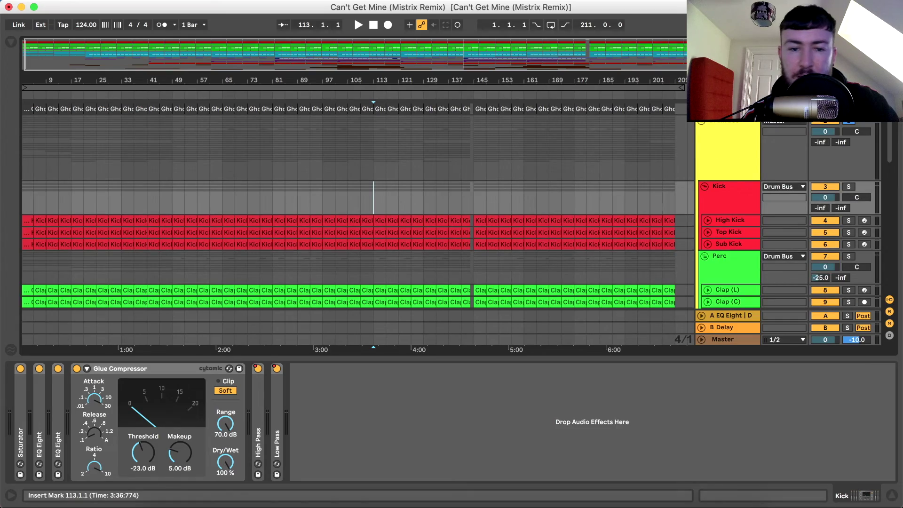
- Fold the High Perc, Perc and Kick groups
scroll(358, 206, "down", 10)
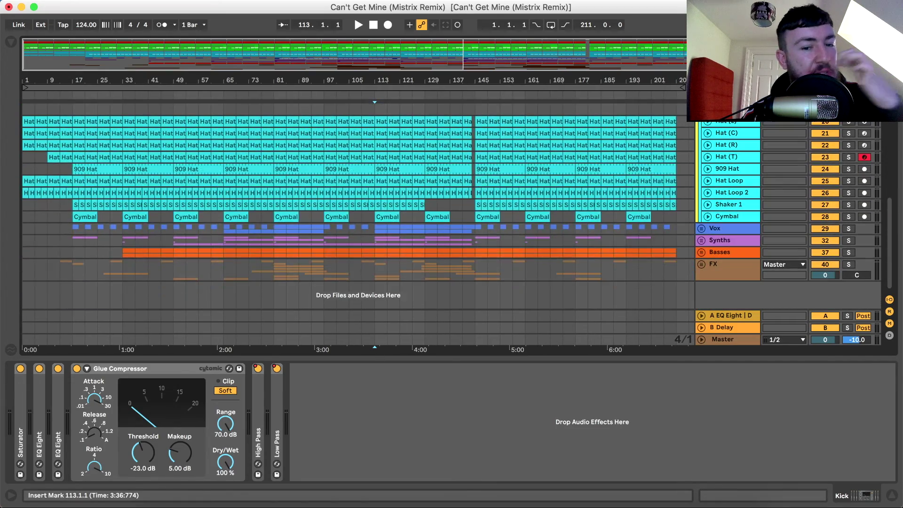
scroll(450, 206, "up", 5)
scroll(357, 206, "up", 4)
left_click(704, 176)
scroll(357, 206, "up", 4)
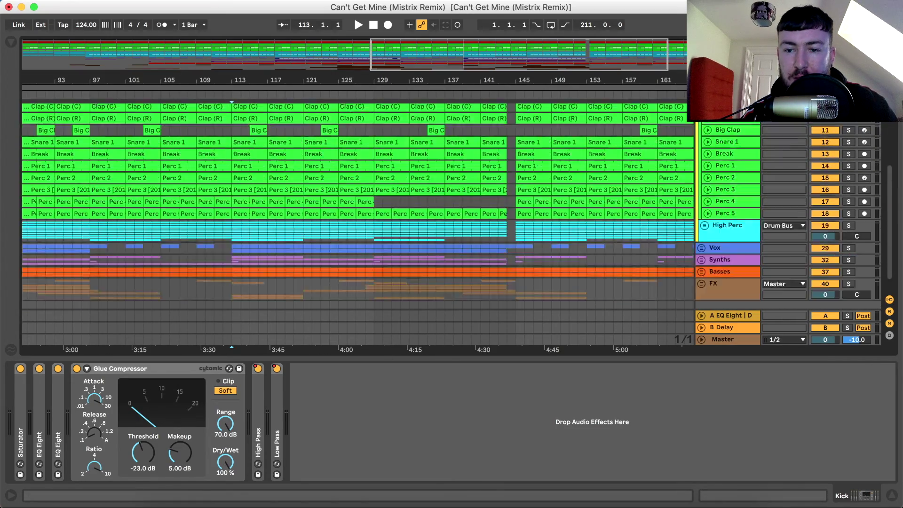
left_click(704, 109)
scroll(358, 206, "up", 3)
left_click(705, 115)
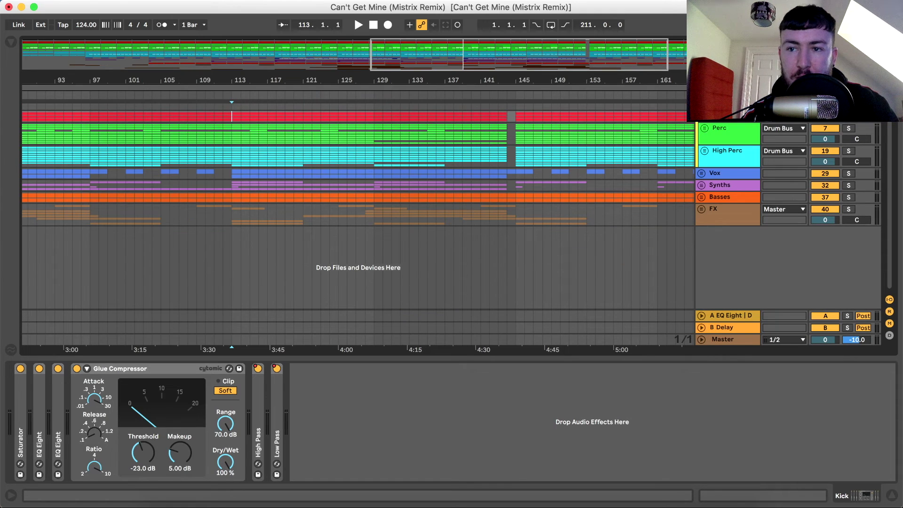
- Show the Session View mixer during playback, unfold the Perc group to check its track levels, and fold it again
key("Tab")
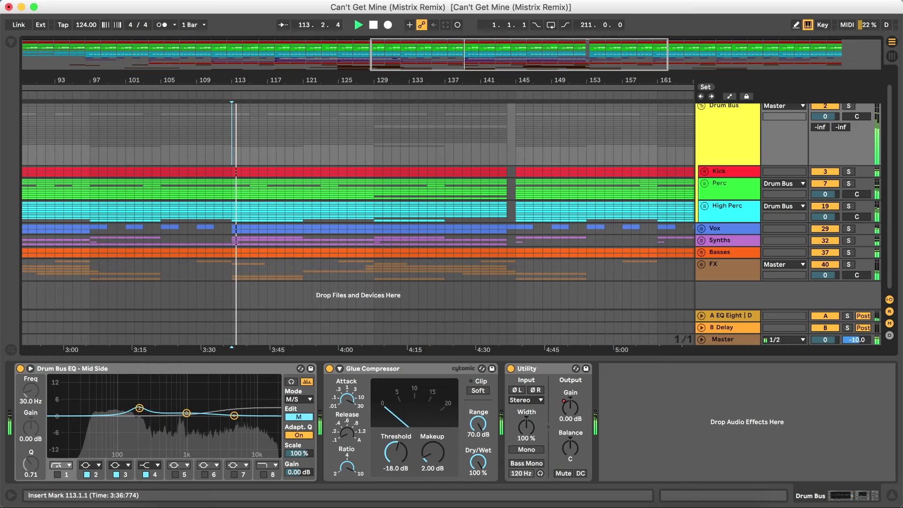
key("Tab")
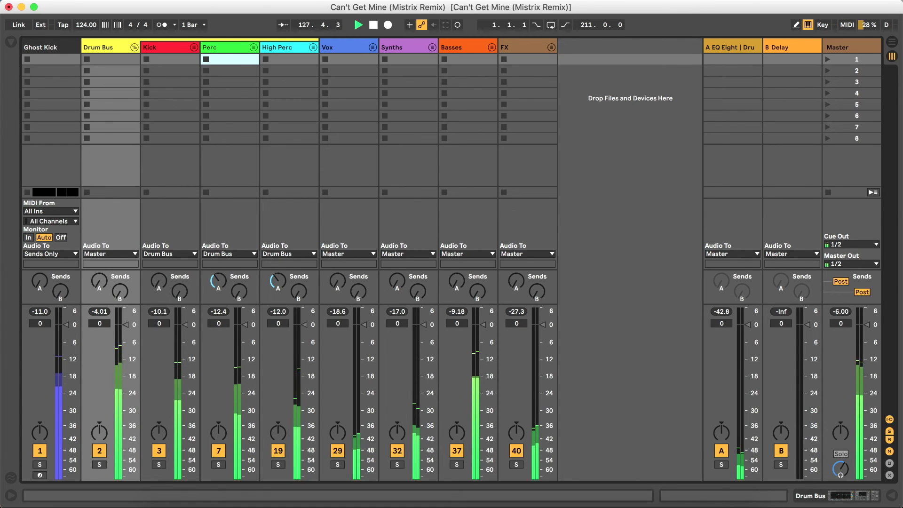
left_click(254, 47)
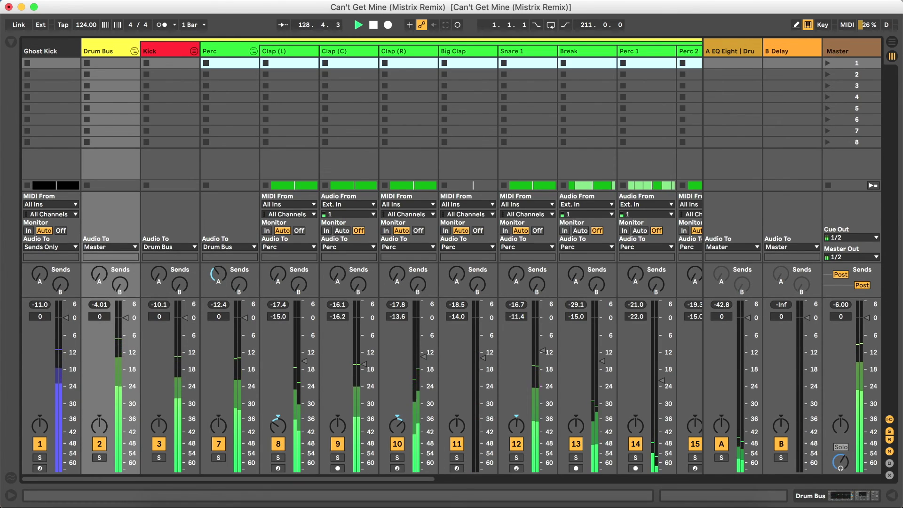
key("u")
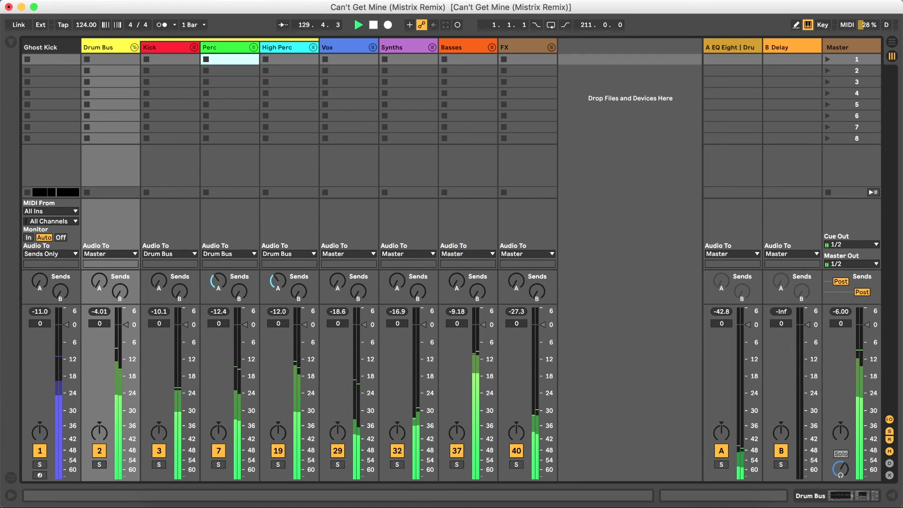
- Unfold the High Perc group in the mixer, check its hat, shaker and cymbal levels, and fold it again
left_click(313, 47)
scroll(361, 259, "right", 10)
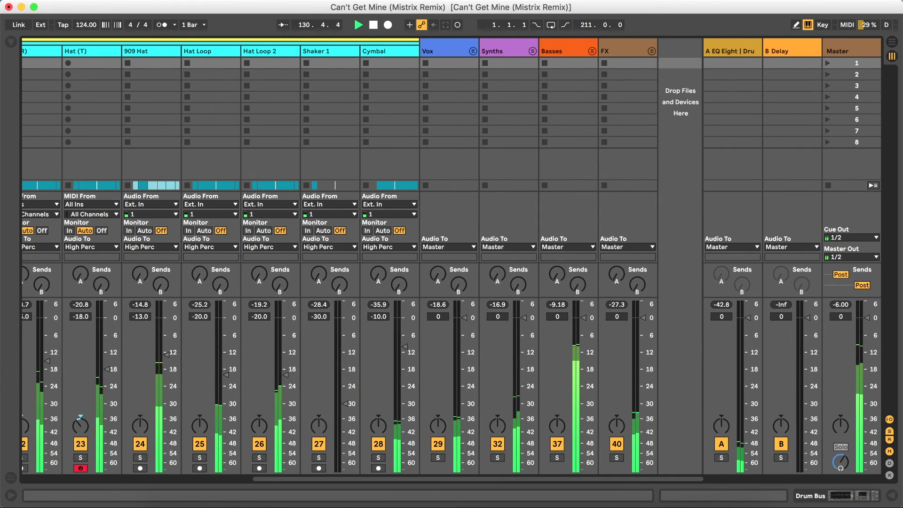
scroll(362, 258, "left", 10)
key("u")
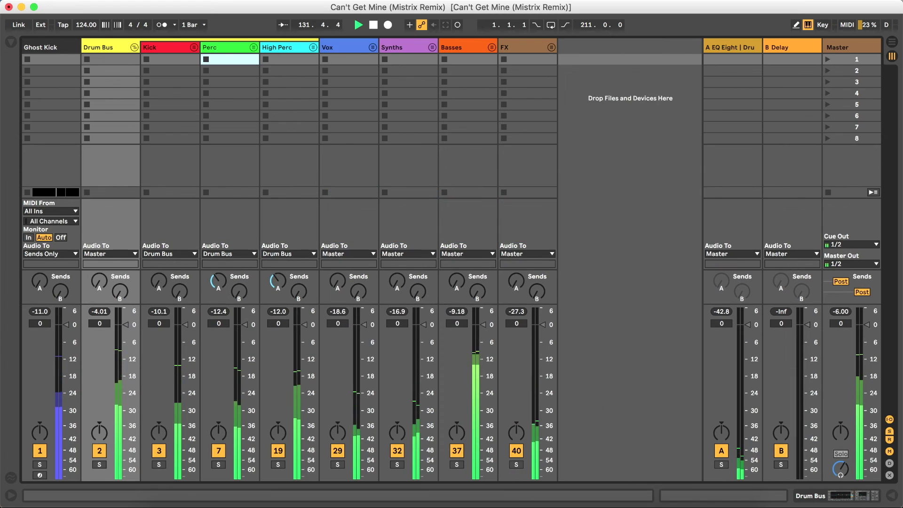